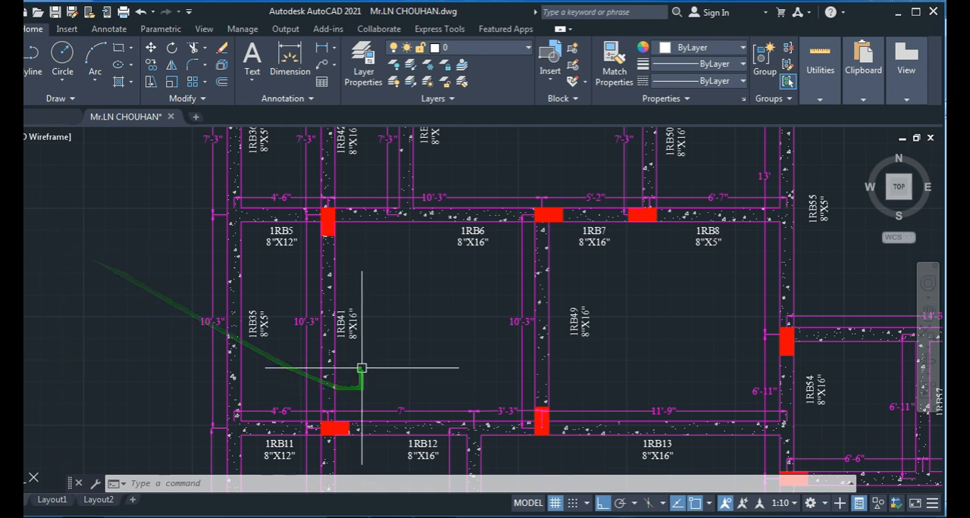
- Examine the beam layout plan, focusing on the slab panels enclosed by beams 1RB5 to 1RB13
scroll(361, 363, down, 4)
scroll(327, 341, up, 2)
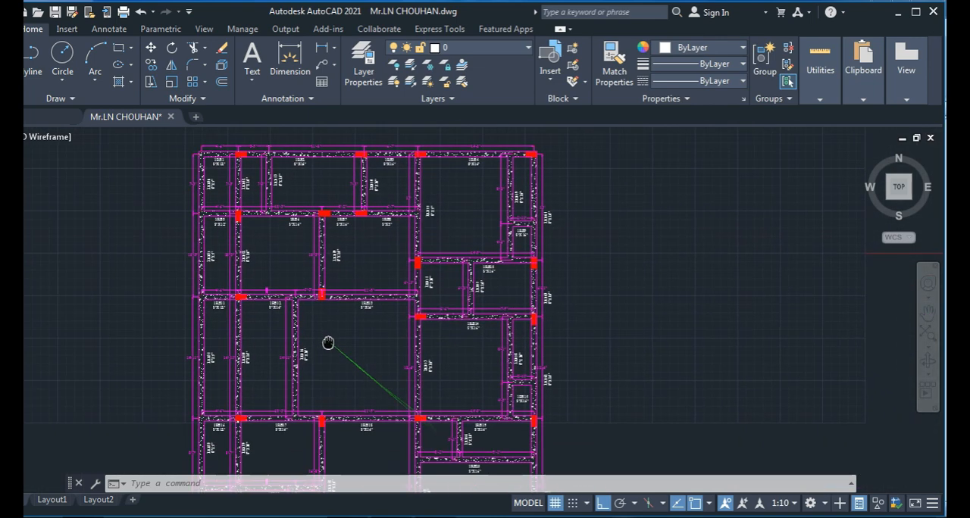
scroll(293, 281, up, 3)
middle_drag(270, 297, 277, 343)
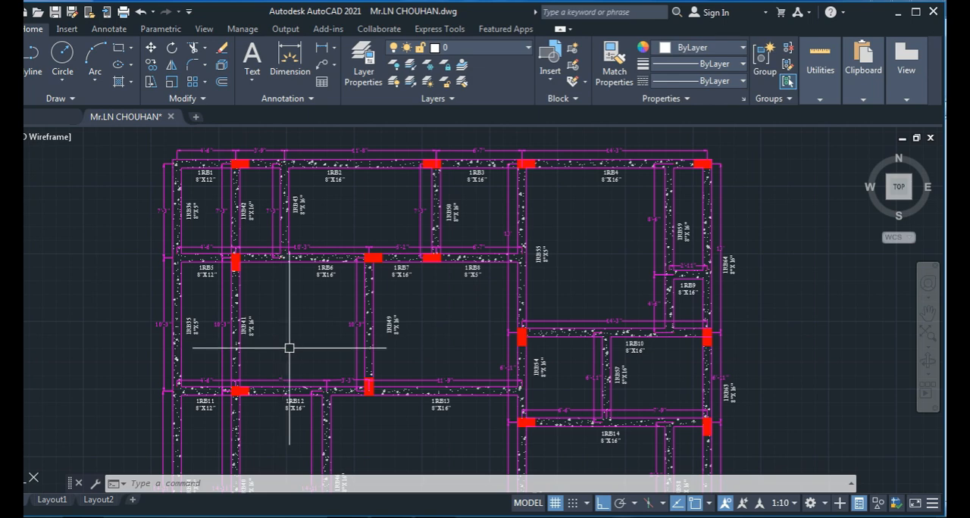
middle_drag(274, 298, 317, 324)
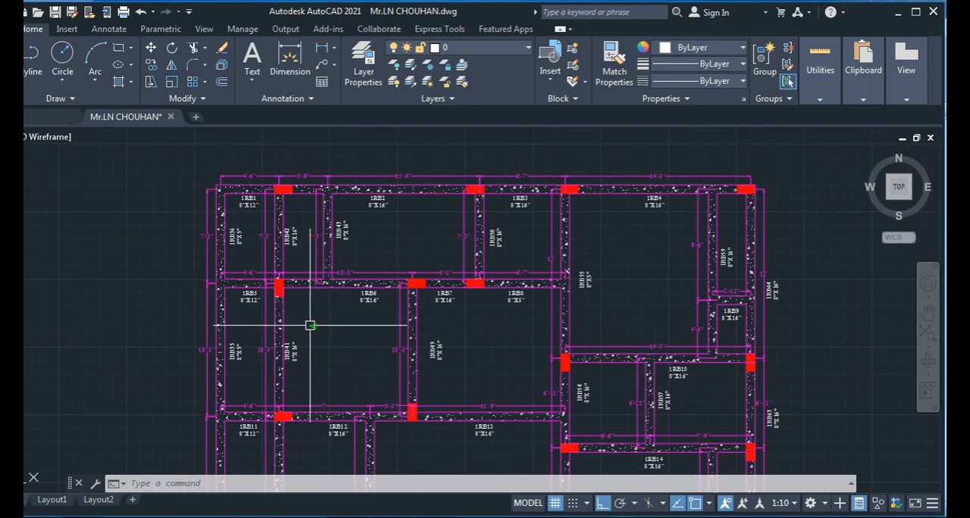
scroll(313, 333, up, 2)
middle_drag(321, 379, 298, 319)
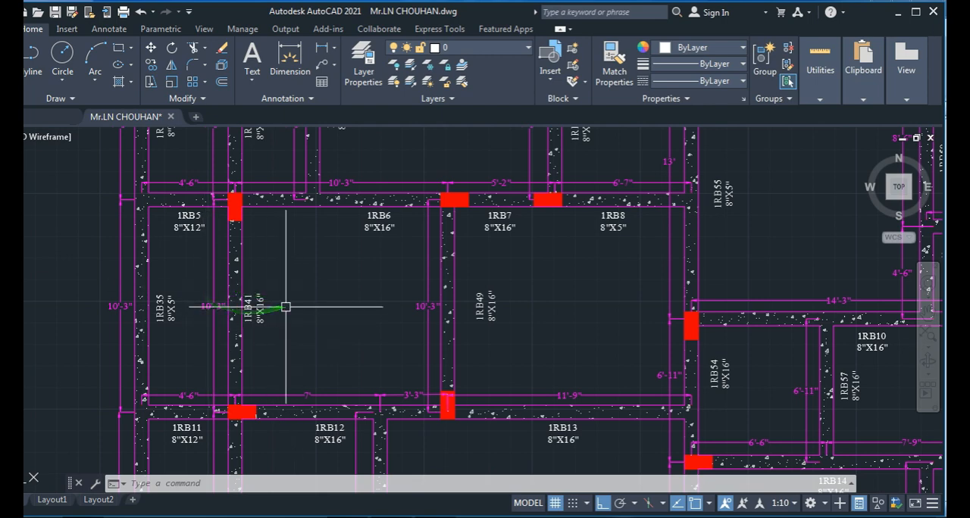
- Find the slab reinforcement layout sheet and examine the bent-up bars and extension dimensions of the S1 and S2 panels
scroll(285, 307, down, 10)
middle_drag(414, 402, 201, 180)
mouse_move(240, 389)
middle_down()
mouse_move(326, 365)
mouse_move(520, 277)
mouse_move(645, 264)
mouse_move(721, 270)
middle_up()
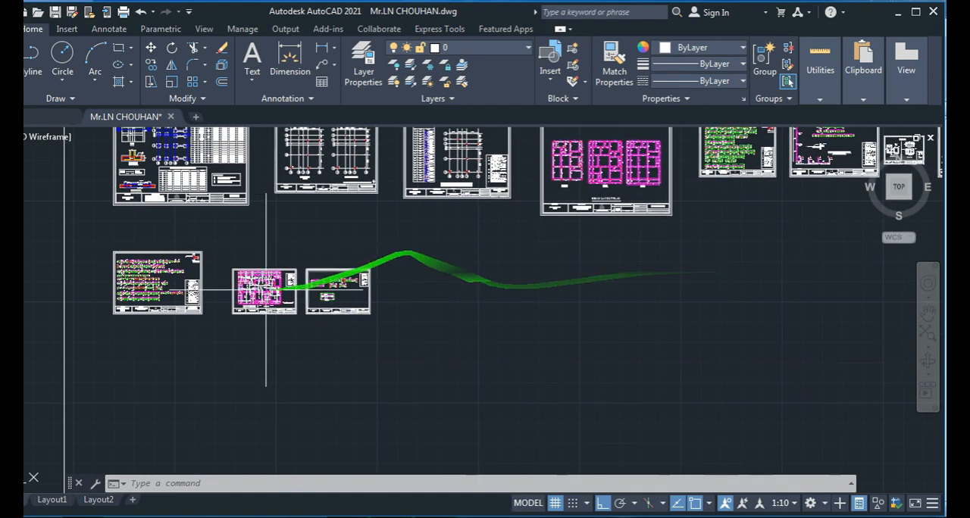
scroll(266, 290, up, 8)
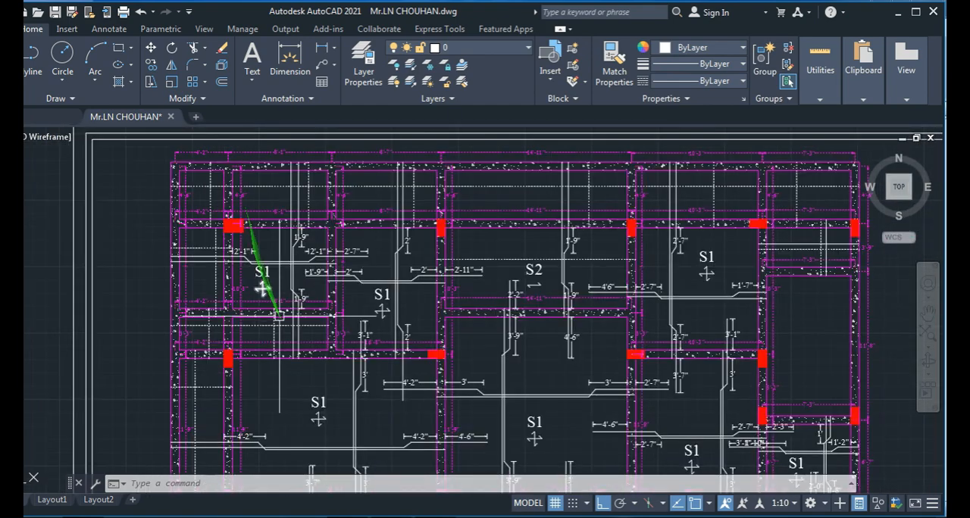
scroll(262, 288, up, 2)
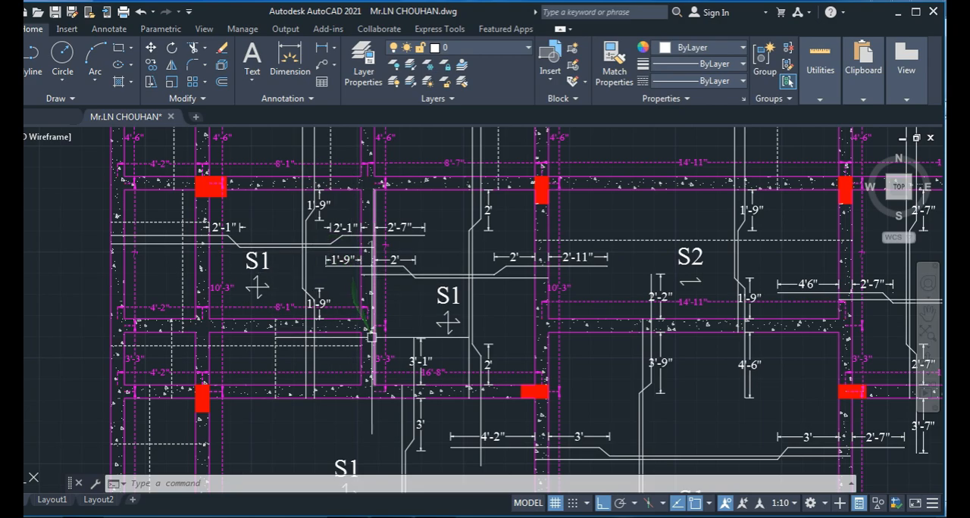
- Return to the beam layout plan and inspect its panels from beam 1RB1 to the small panels by 1RB9 and 1RB15
scroll(383, 345, down, 8)
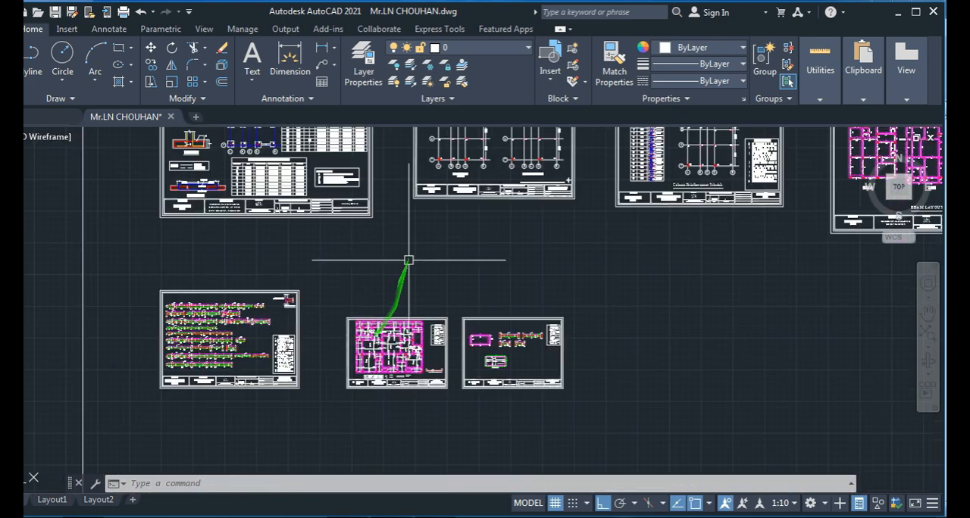
mouse_move(535, 245)
middle_down()
mouse_move(280, 317)
mouse_move(170, 372)
middle_up()
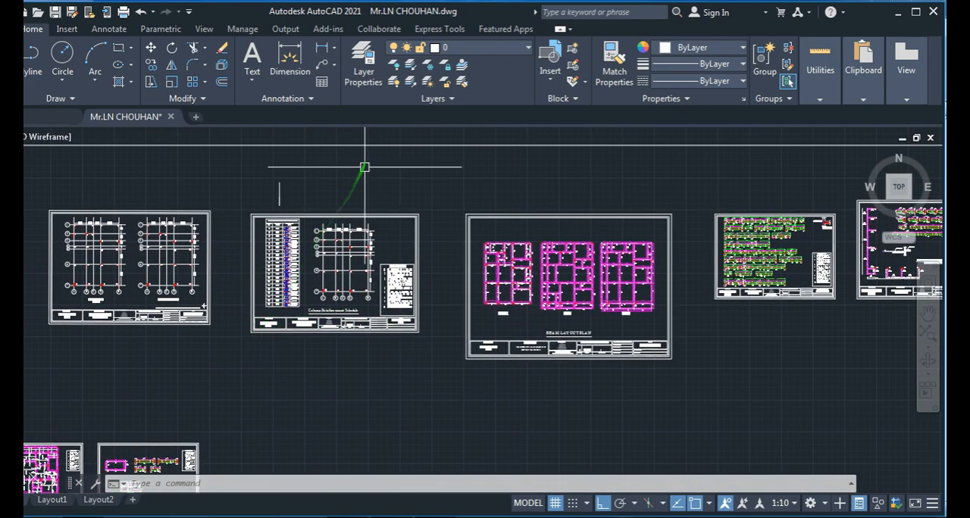
middle_drag(364, 167, 180, 396)
scroll(336, 321, up, 10)
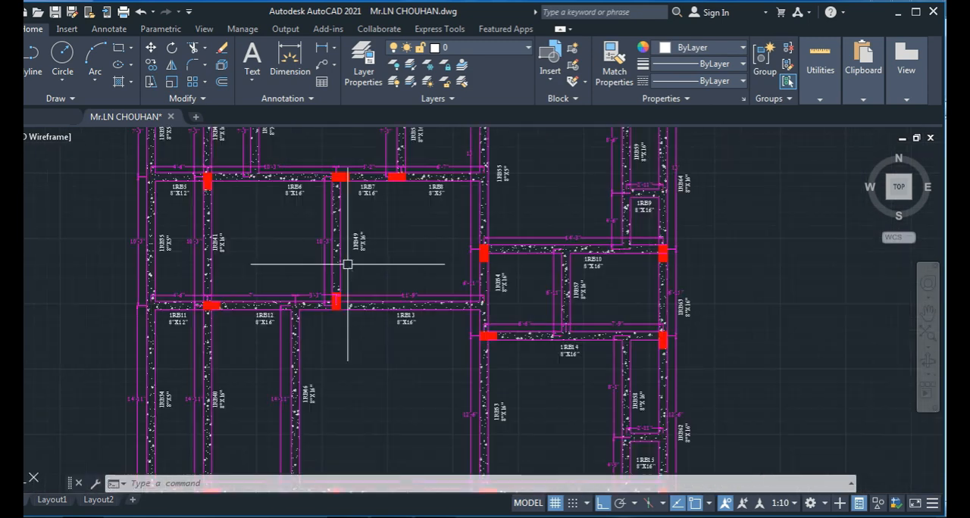
mouse_move(347, 264)
middle_down()
mouse_move(288, 245)
mouse_move(271, 353)
middle_up()
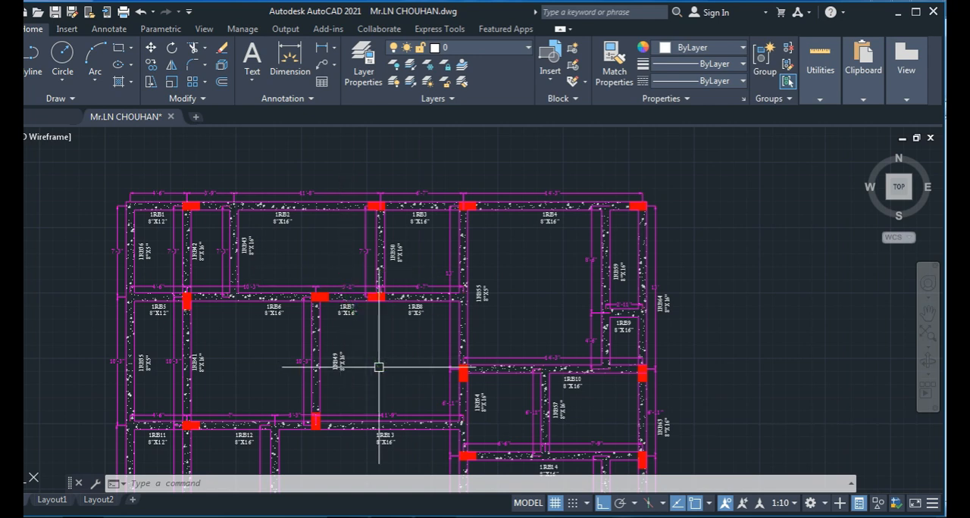
middle_drag(391, 362, 359, 347)
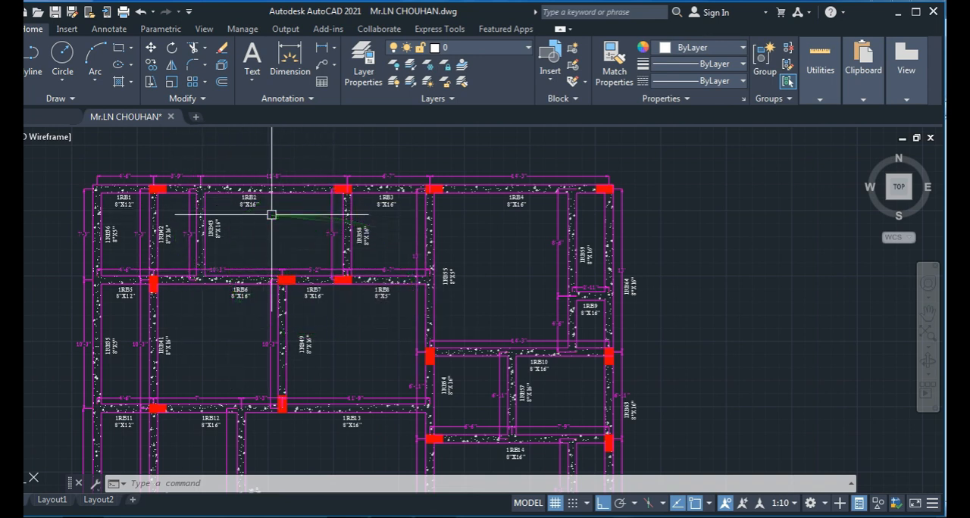
middle_drag(380, 352, 329, 278)
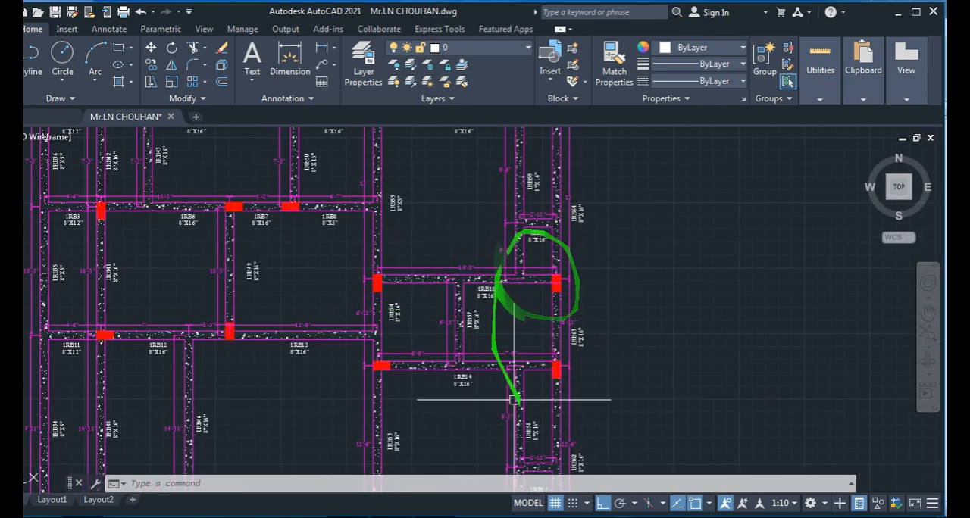
middle_drag(585, 435, 544, 268)
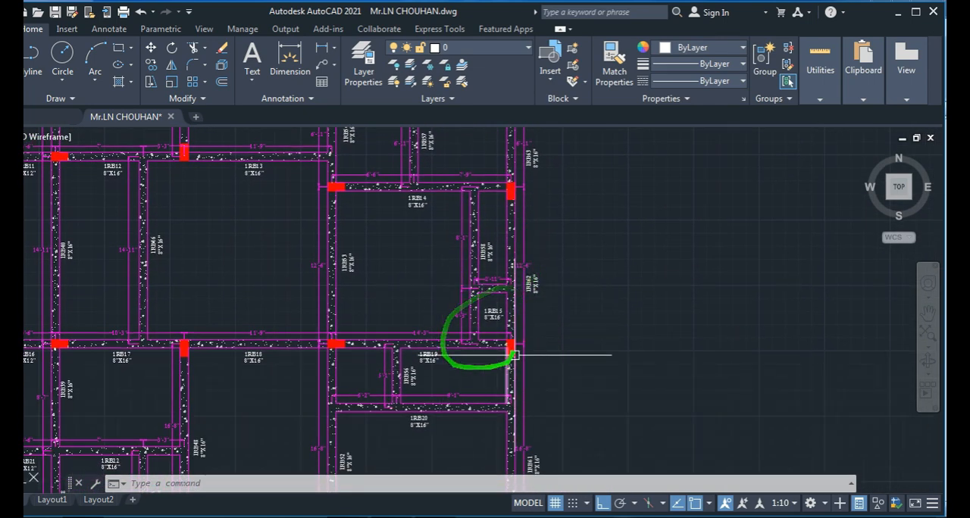
- Examine the panels below beams 1RB1 to 1RB4 up close, along with the overall panel arrangement of the beam layout
scroll(539, 384, down, 3)
mouse_move(387, 415)
middle_down()
mouse_move(390, 303)
mouse_move(373, 320)
middle_up()
middle_drag(322, 219, 277, 394)
scroll(195, 217, up, 4)
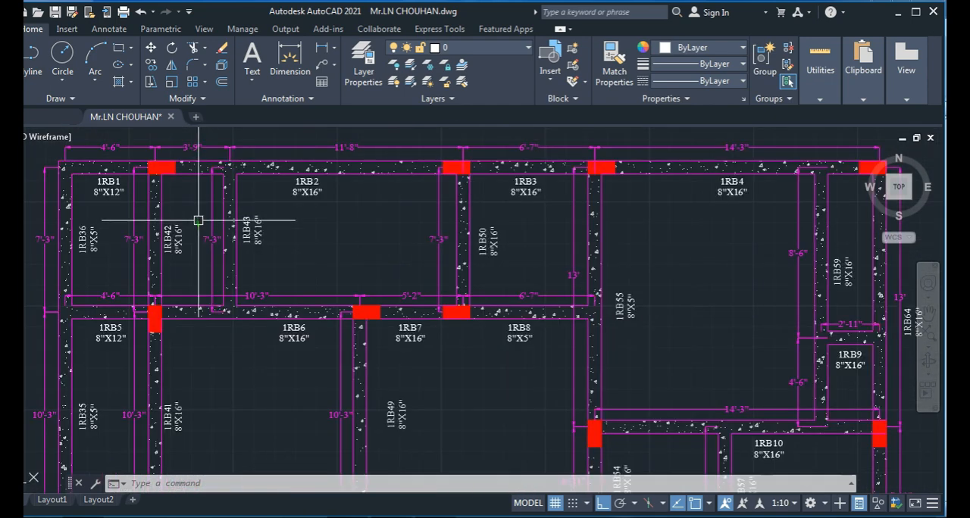
scroll(209, 305, down, 2)
mouse_move(219, 356)
middle_down()
mouse_move(220, 387)
mouse_move(238, 399)
middle_up()
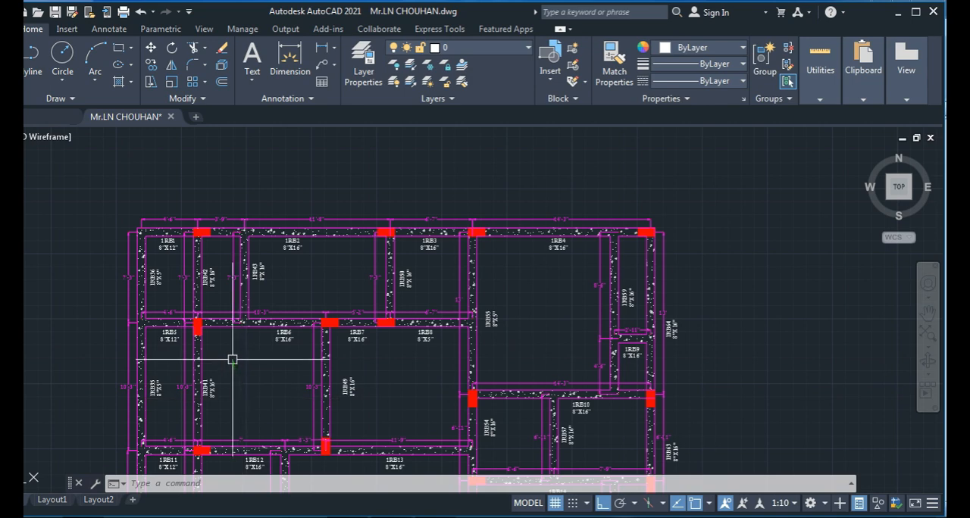
scroll(228, 338, down, 2)
middle_drag(251, 371, 312, 344)
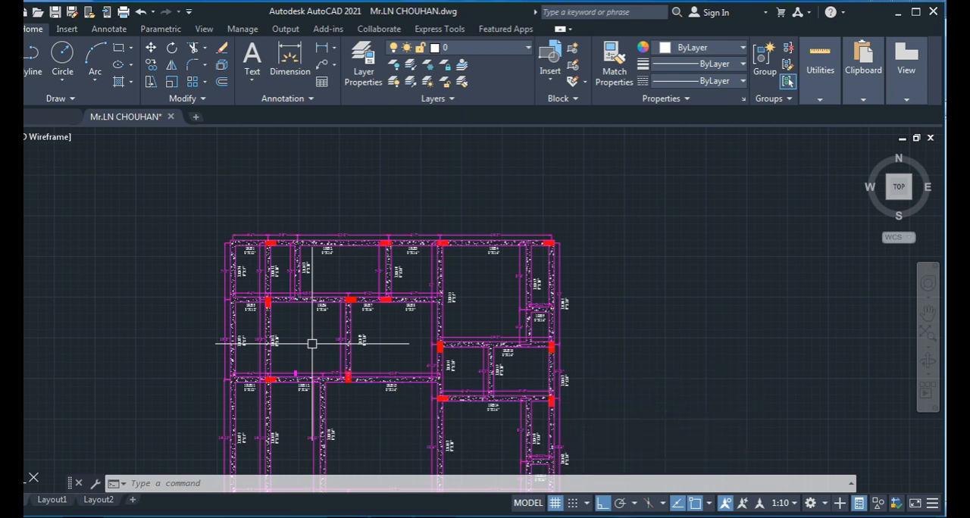
drag(314, 344, 326, 397)
middle_drag(357, 419, 358, 420)
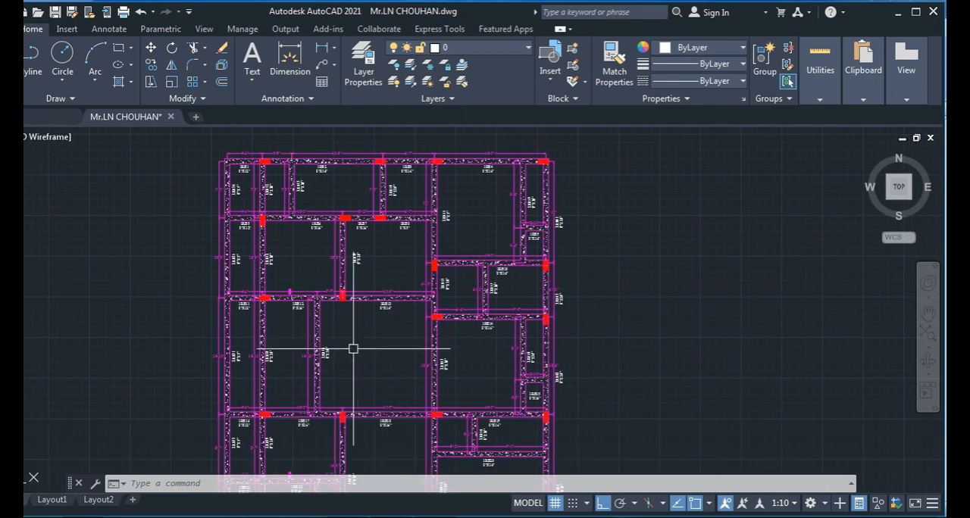
- Cancel any active command and switch to Windows Photo Viewer to view the Fig. 9.5 bar curtailment reference
drag(354, 348, 528, 390)
key(Escape)
key(Escape)
key(Escape)
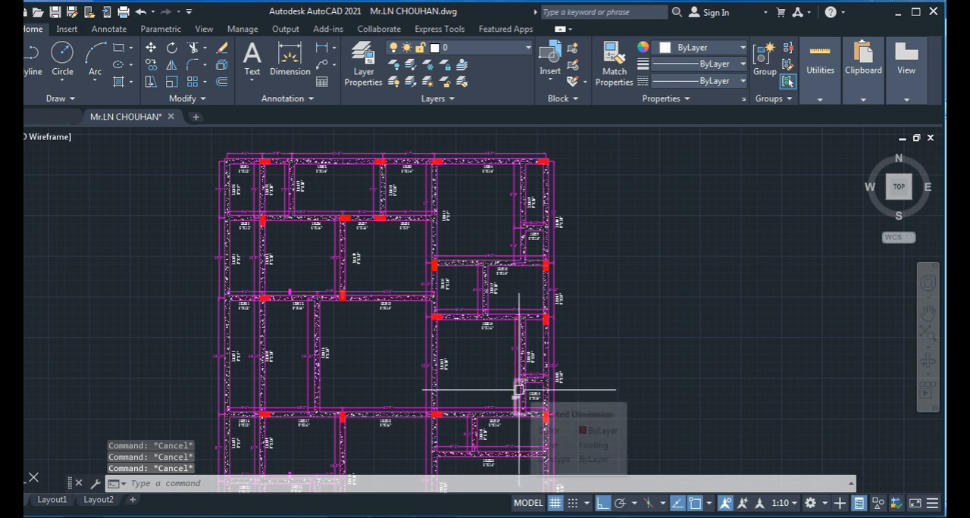
mouse_move(517, 393)
mouse_down()
mouse_move(482, 472)
mouse_move(507, 464)
mouse_move(390, 510)
mouse_up()
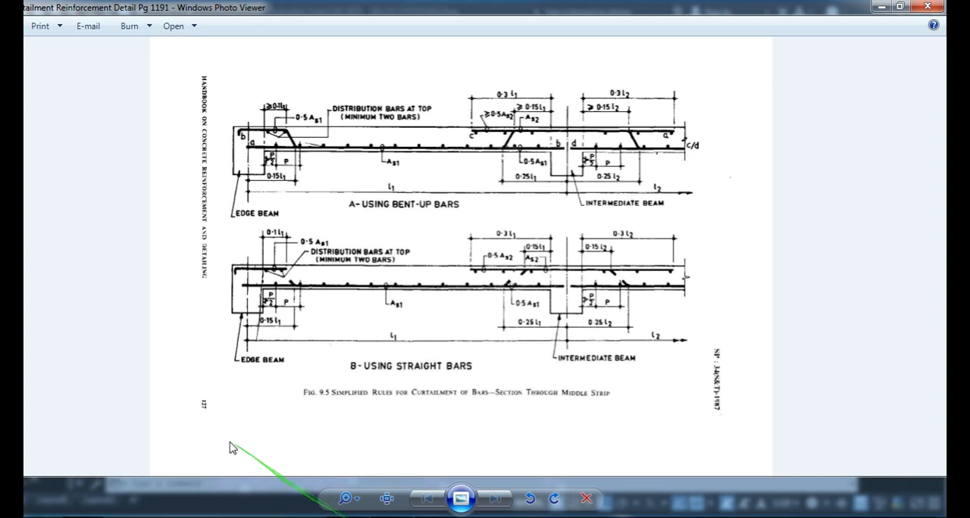
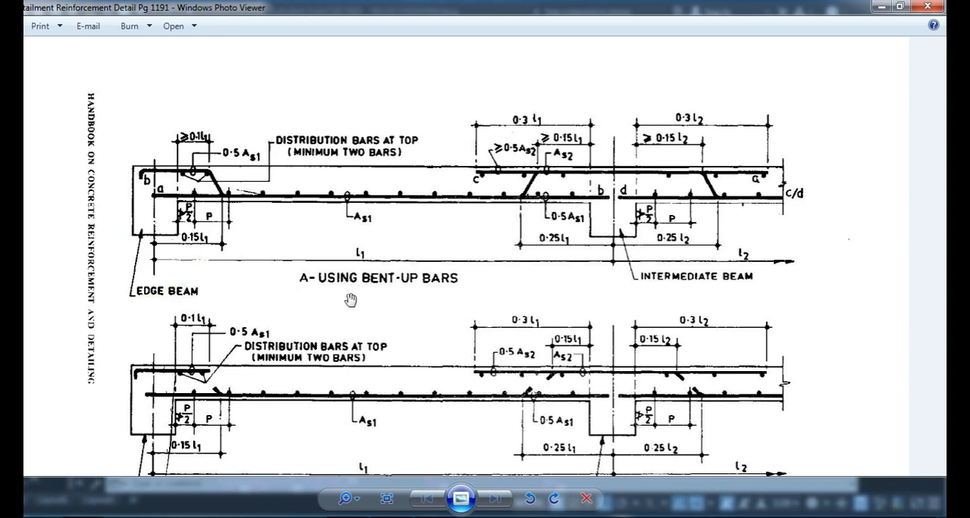
- Examine the bent-up and straight bar curtailment details in the reference image and switch back to the beam layout in AutoCAD
scroll(350, 300, down, 1)
scroll(248, 206, up, 1)
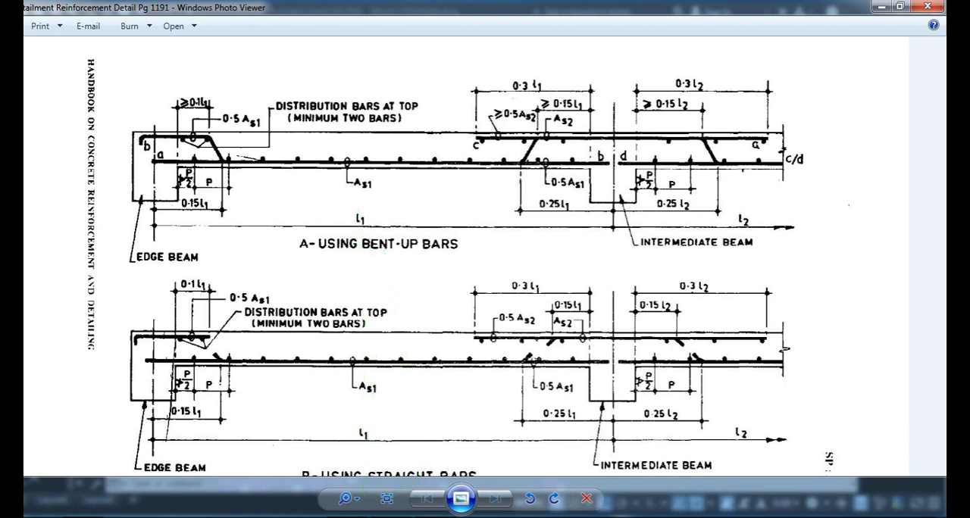
click(336, 517)
- Examine how the large panel below beam 1RB13 adjoins its neighbouring panels on the beam layout
middle_drag(339, 355, 338, 327)
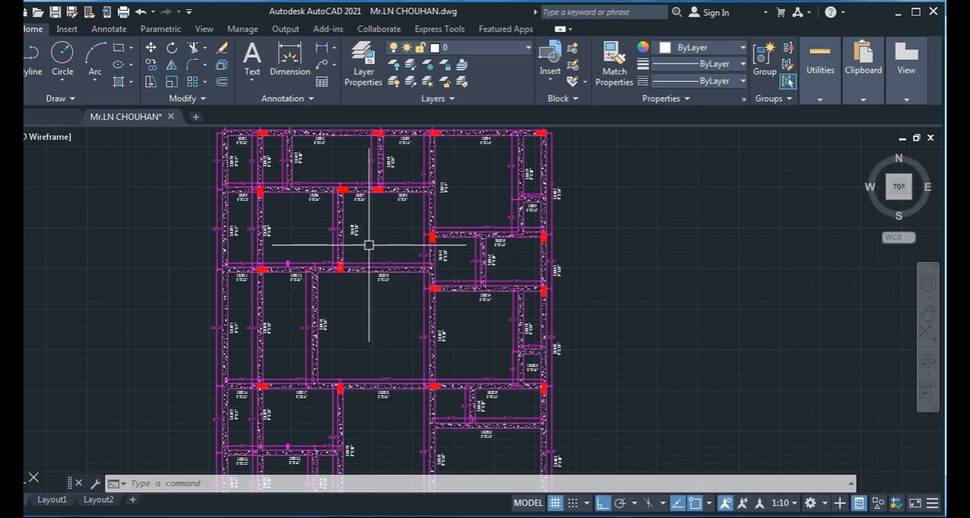
mouse_move(371, 413)
middle_down()
mouse_move(364, 333)
mouse_move(353, 395)
middle_up()
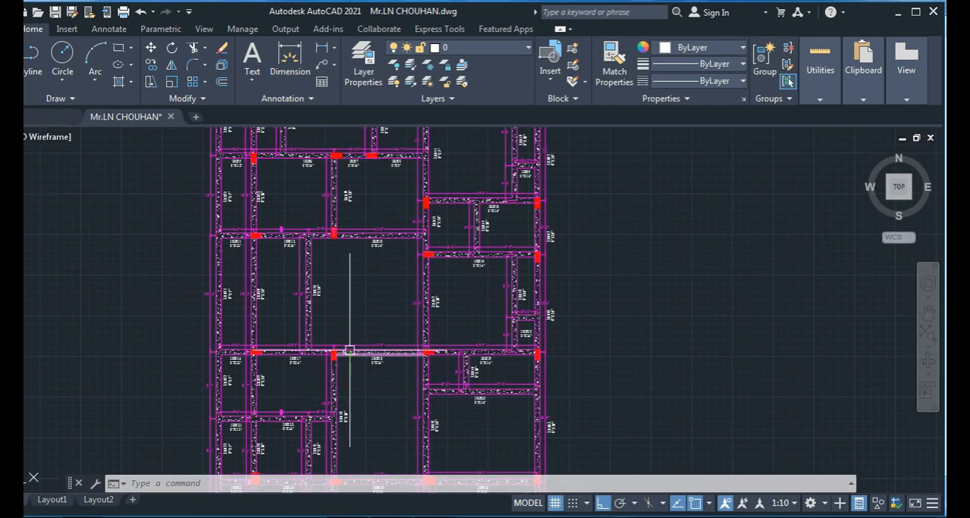
drag(366, 402, 358, 230)
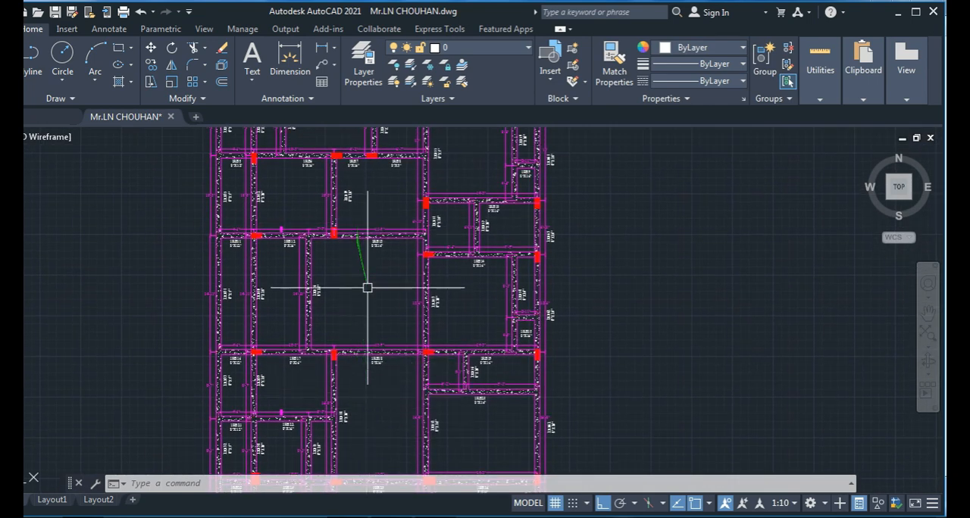
middle_drag(374, 261, 377, 275)
drag(329, 252, 382, 361)
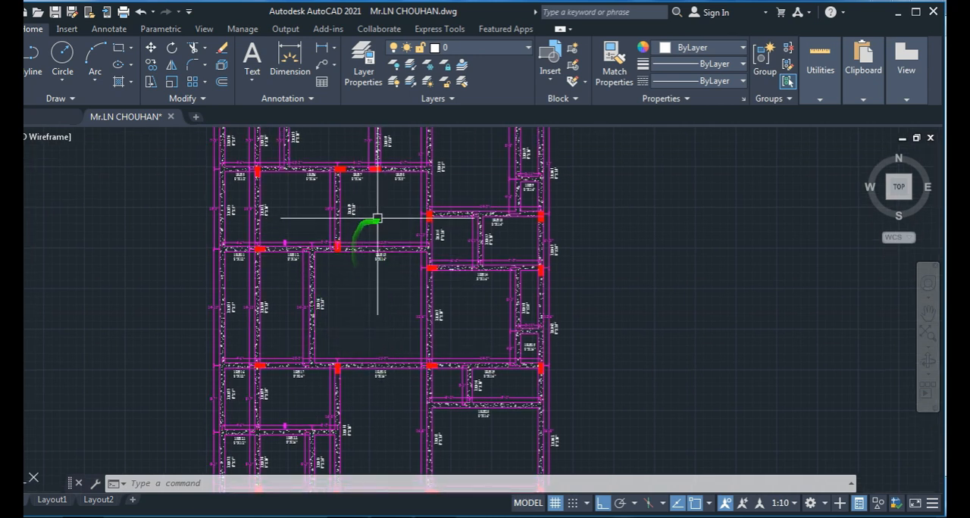
mouse_move(382, 398)
mouse_down()
mouse_move(403, 420)
mouse_move(388, 346)
mouse_move(368, 353)
mouse_move(391, 338)
mouse_up()
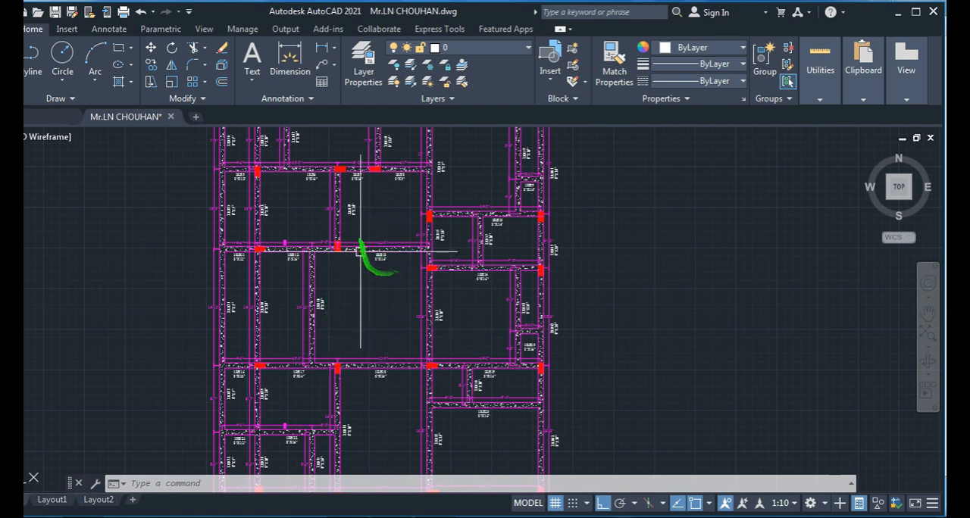
drag(376, 214, 379, 426)
mouse_move(371, 253)
mouse_down()
mouse_move(351, 205)
mouse_move(386, 193)
mouse_up()
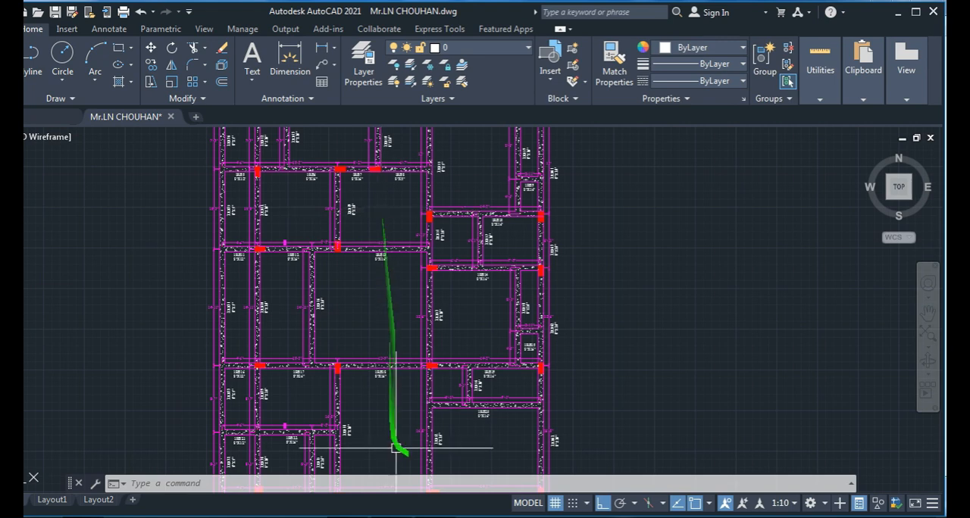
middle_drag(336, 313, 275, 379)
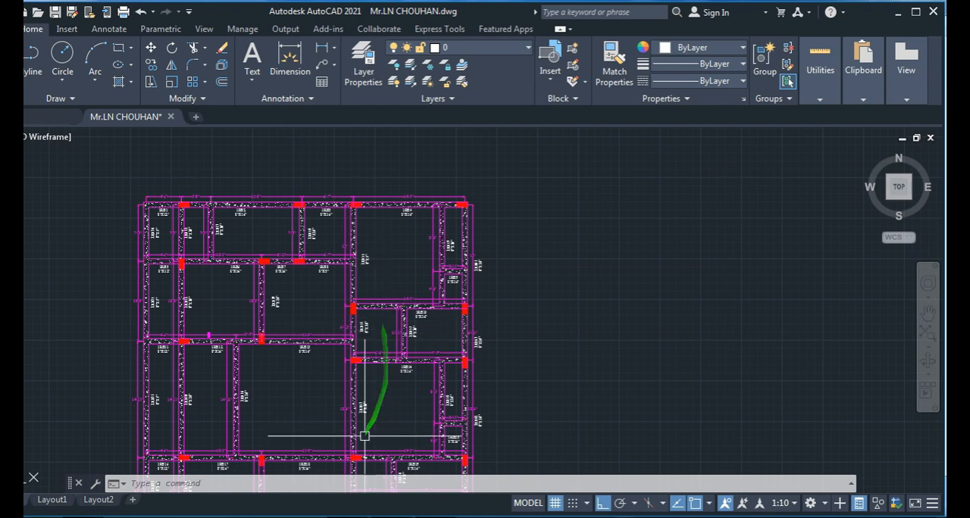
middle_drag(291, 397, 337, 359)
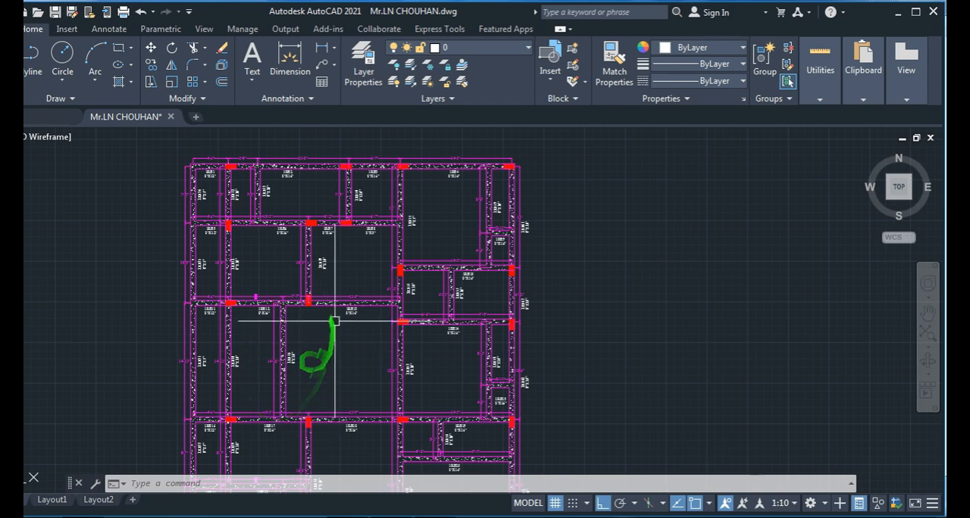
- Examine the spans of the panels beside beam 1RB46 and of those between beams 1RB5 to 1RB8 and 1RB11 to 1RB13
scroll(282, 362, up, 4)
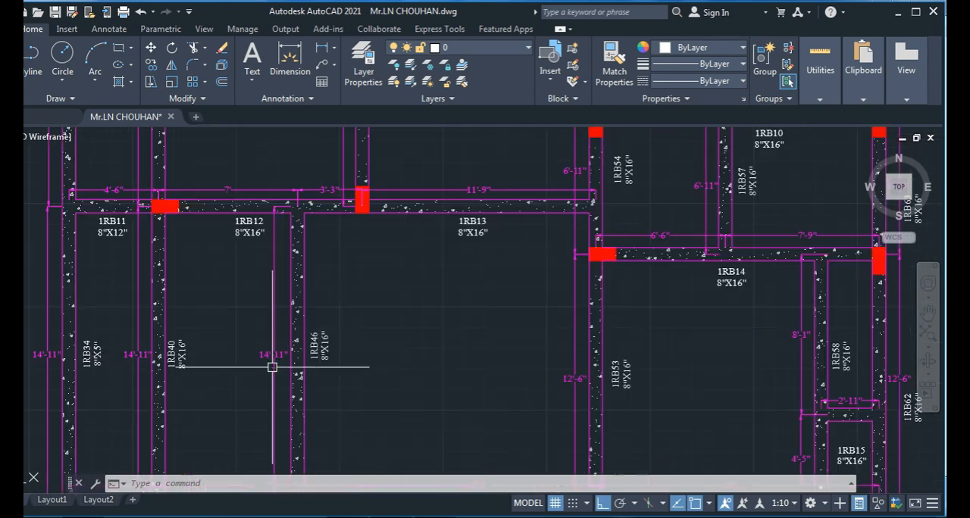
middle_drag(288, 405, 349, 341)
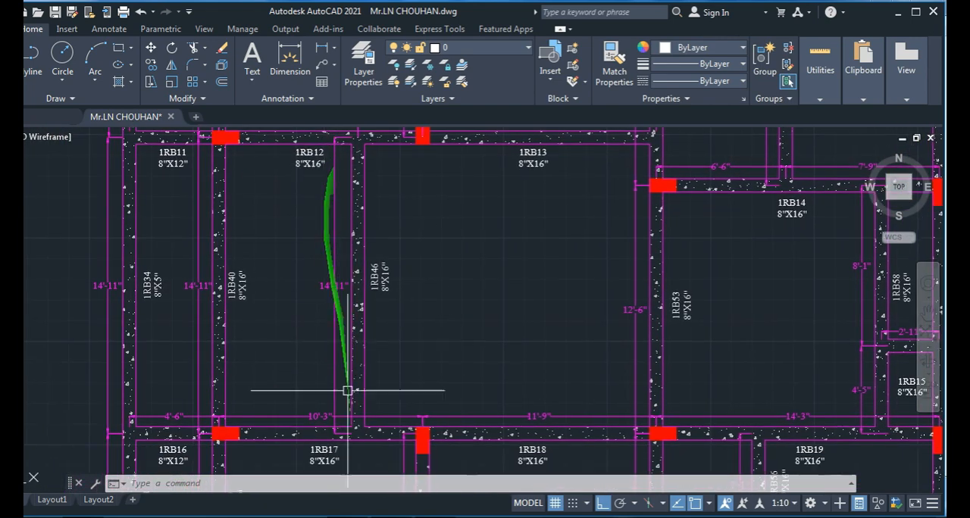
scroll(427, 393, down, 2)
middle_drag(426, 393, 340, 411)
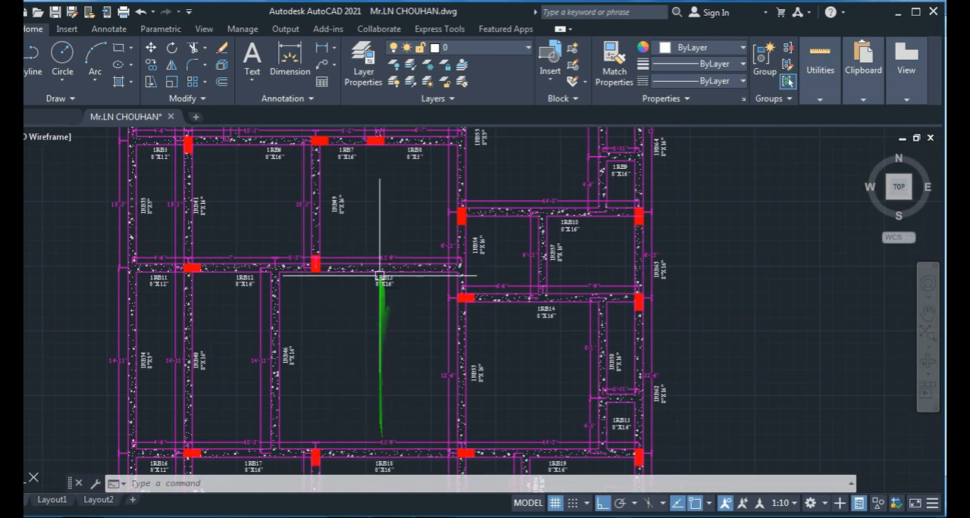
middle_drag(353, 291, 367, 327)
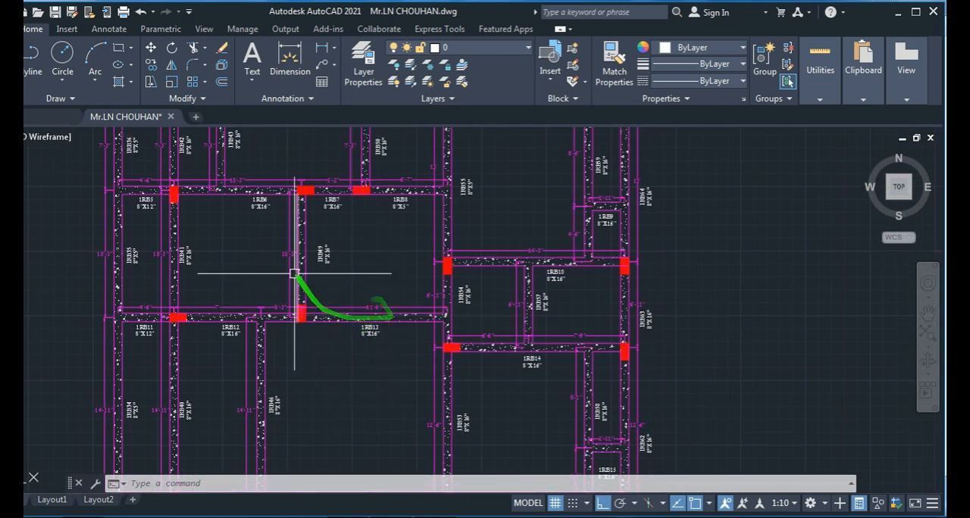
scroll(276, 260, up, 6)
scroll(291, 274, down, 6)
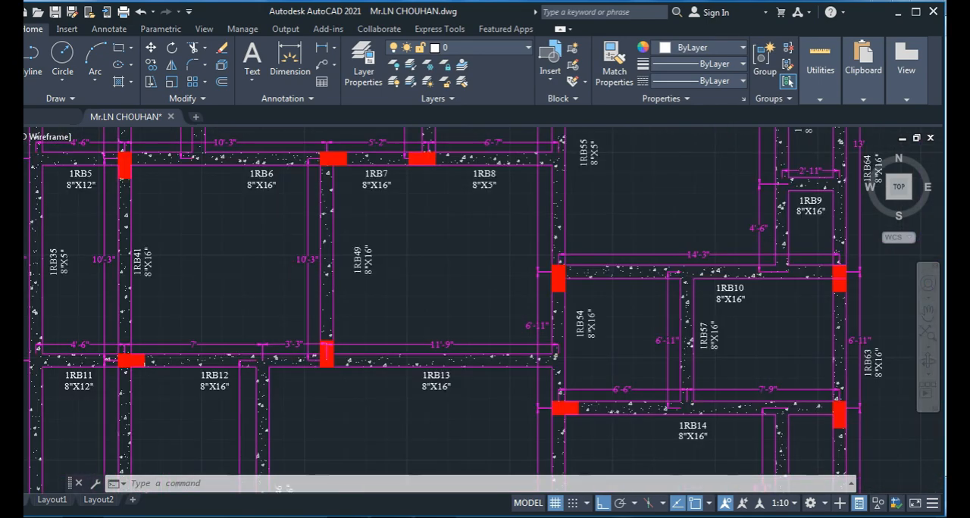
- Examine the lower panels of the beam layout, from beams 1RB16 to 1RB19 down to beams 1RB23 to 1RB26
middle_drag(323, 393, 401, 166)
middle_drag(401, 390, 354, 314)
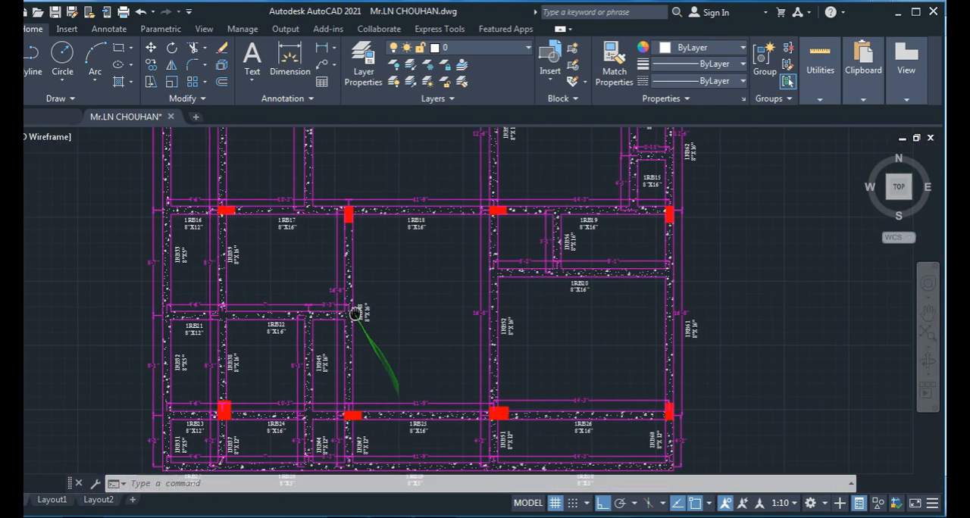
scroll(340, 420, up, 4)
middle_drag(475, 222, 401, 449)
middle_drag(390, 235, 390, 395)
scroll(374, 361, down, 4)
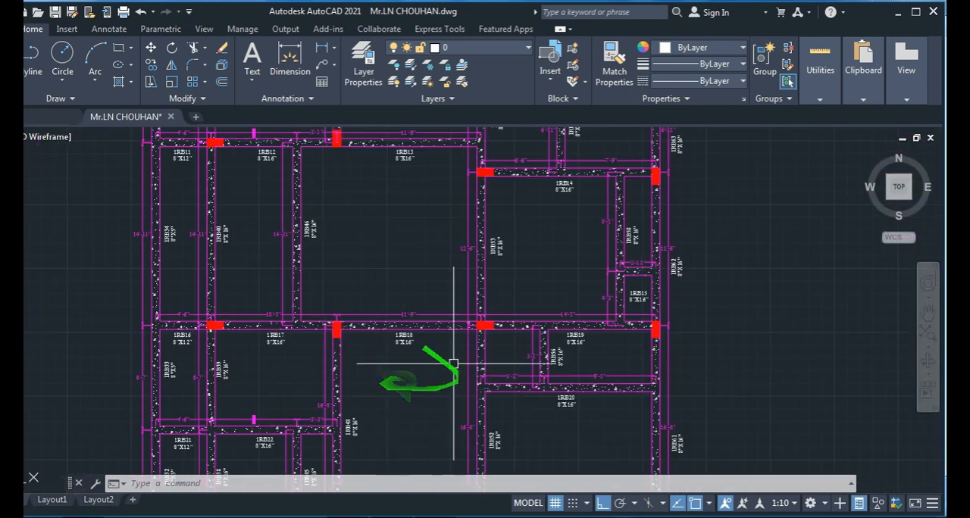
- Examine the large panel bounded by beams 1RB13, 1RB46, 1RB53 and 1RB18 and its continuity with the adjacent panels
scroll(406, 396, down, 2)
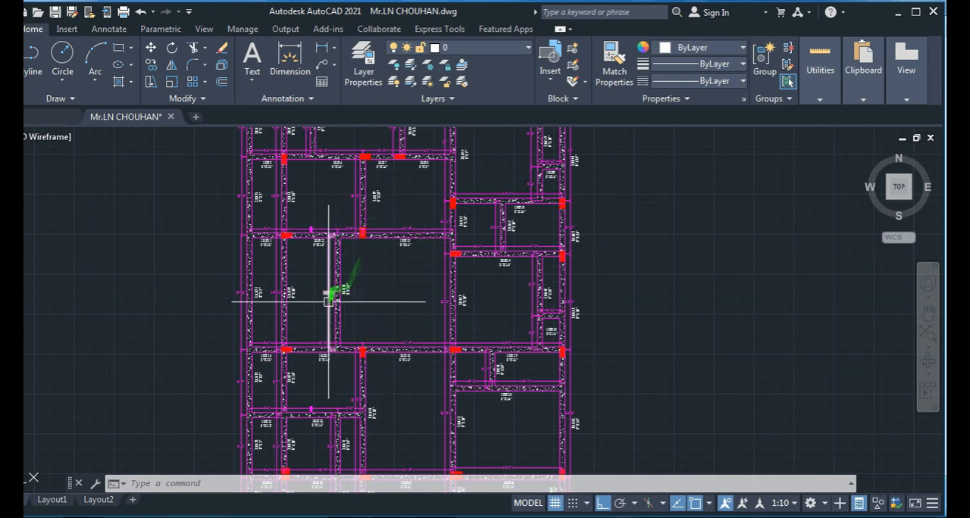
scroll(322, 288, up, 6)
scroll(311, 279, down, 3)
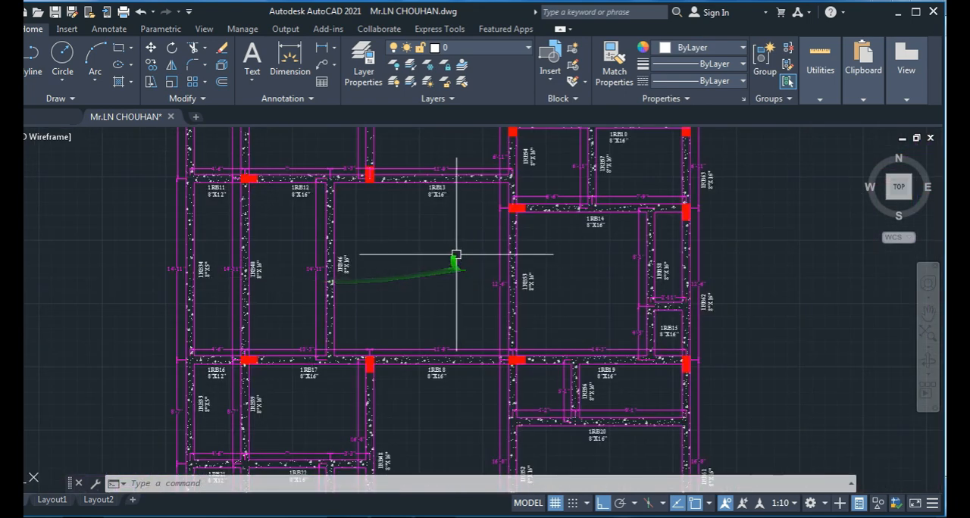
scroll(454, 260, up, 2)
middle_drag(433, 253, 418, 312)
scroll(415, 247, down, 2)
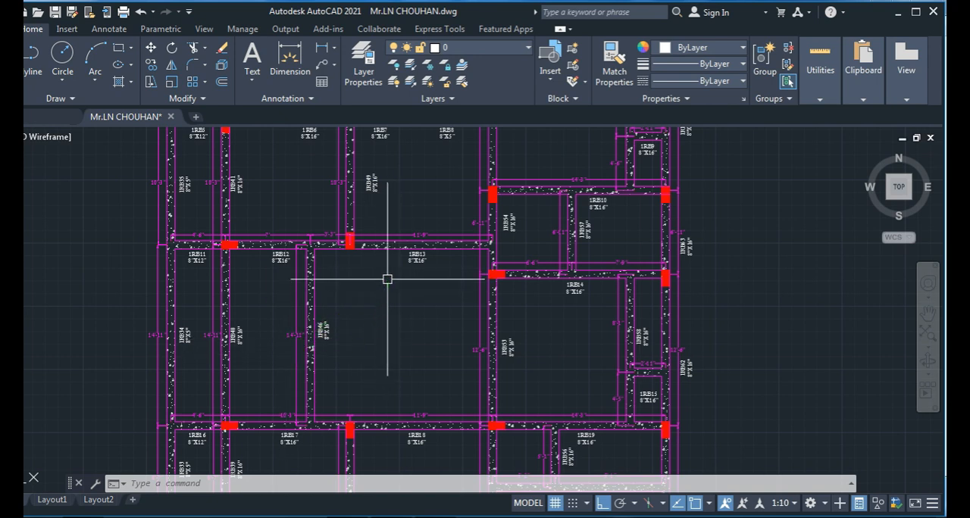
middle_drag(372, 458, 357, 382)
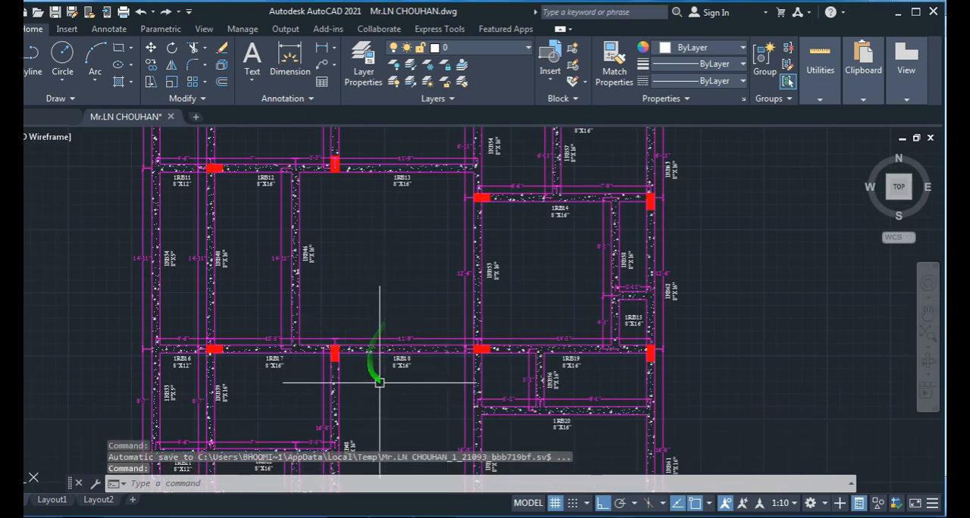
middle_drag(357, 369, 379, 404)
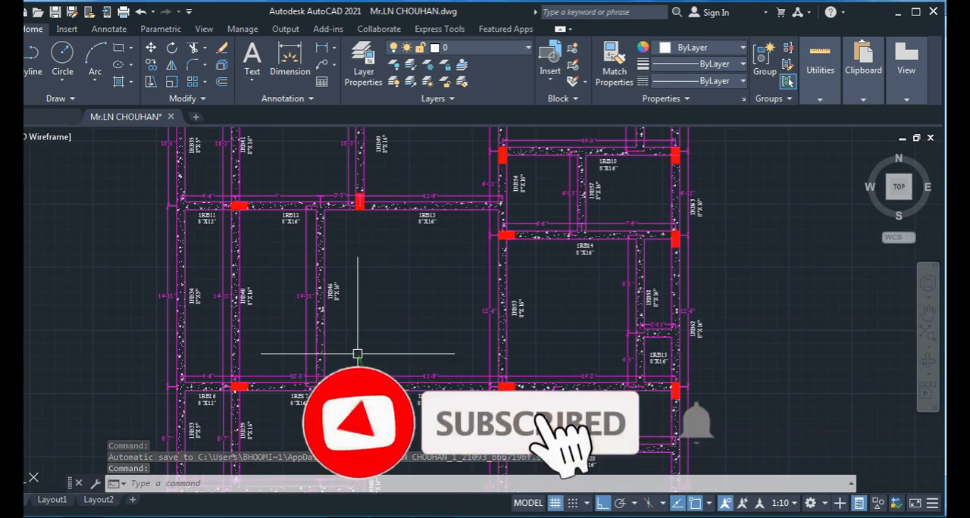
- Review the overall panel arrangement of the beam layout and switch to the Slab Detailing workbook in Excel
scroll(357, 354, down, 3)
mouse_move(368, 353)
middle_down()
mouse_move(382, 313)
mouse_move(288, 372)
mouse_move(306, 332)
mouse_move(410, 355)
mouse_move(426, 333)
middle_up()
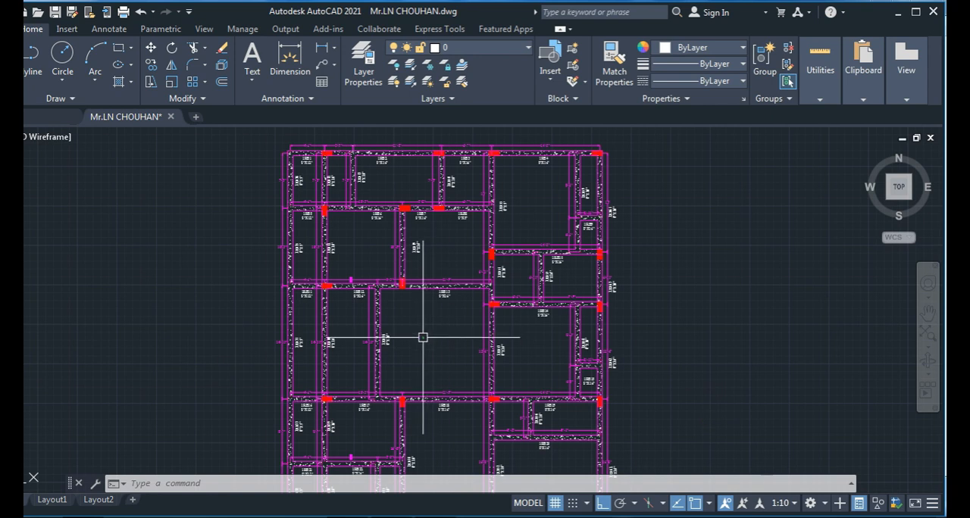
mouse_move(460, 375)
mouse_down()
mouse_move(435, 349)
mouse_move(466, 405)
mouse_move(442, 350)
mouse_up()
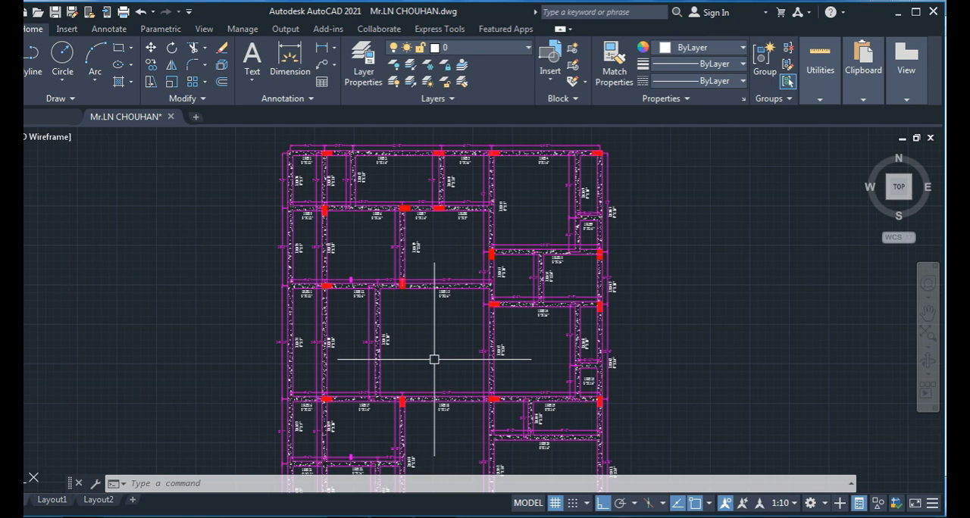
mouse_move(433, 349)
mouse_down()
mouse_move(396, 447)
mouse_move(422, 471)
mouse_up()
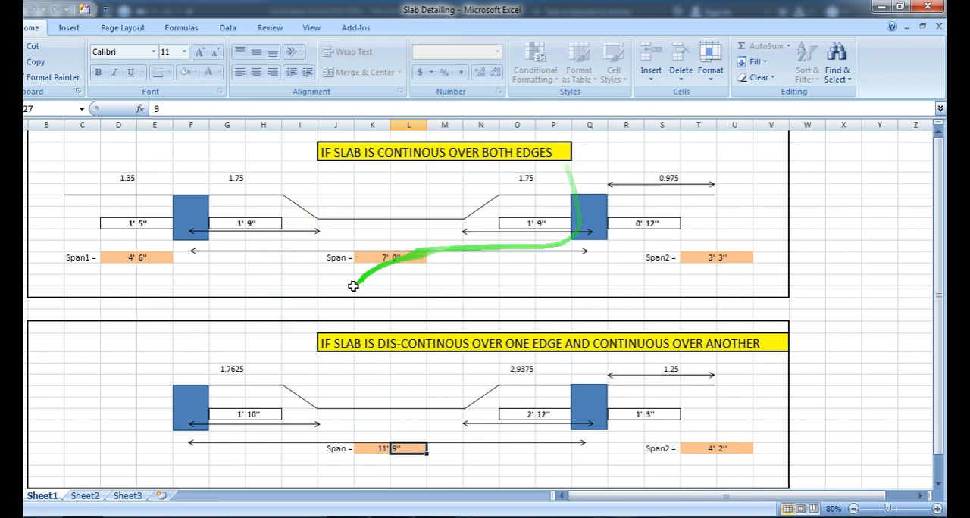
- Compare the slab edge continuity cases in the Slab Detailing workbook in Excel with the panels of the AutoCAD beam layout
key(alt+Tab)
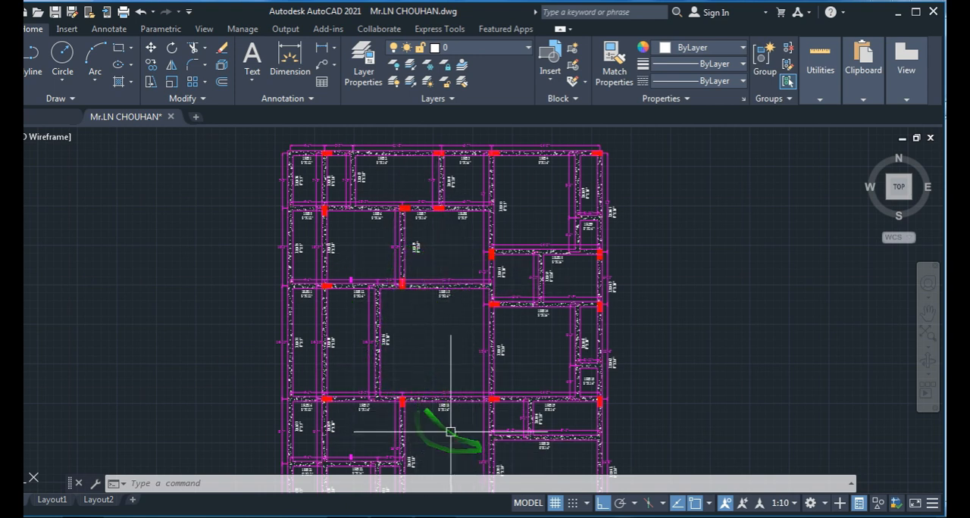
key(alt+Tab)
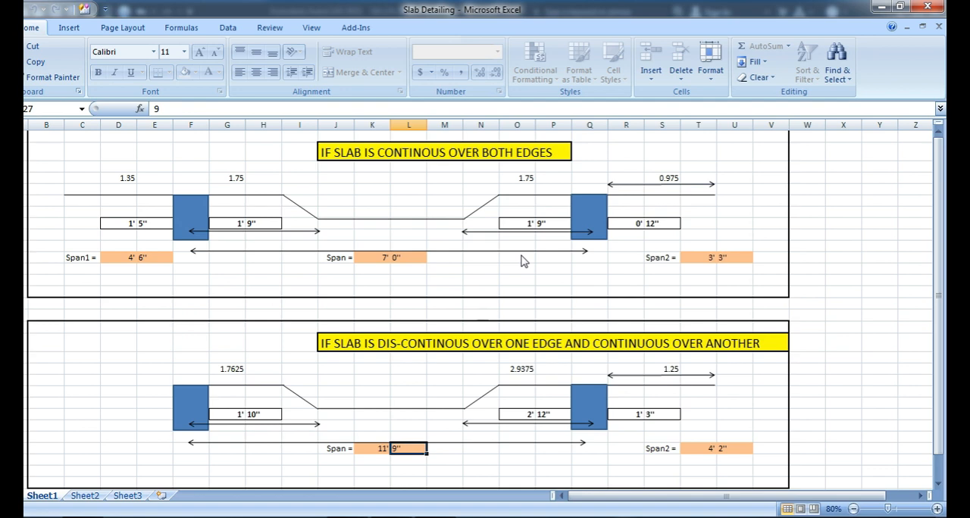
key(alt+Tab)
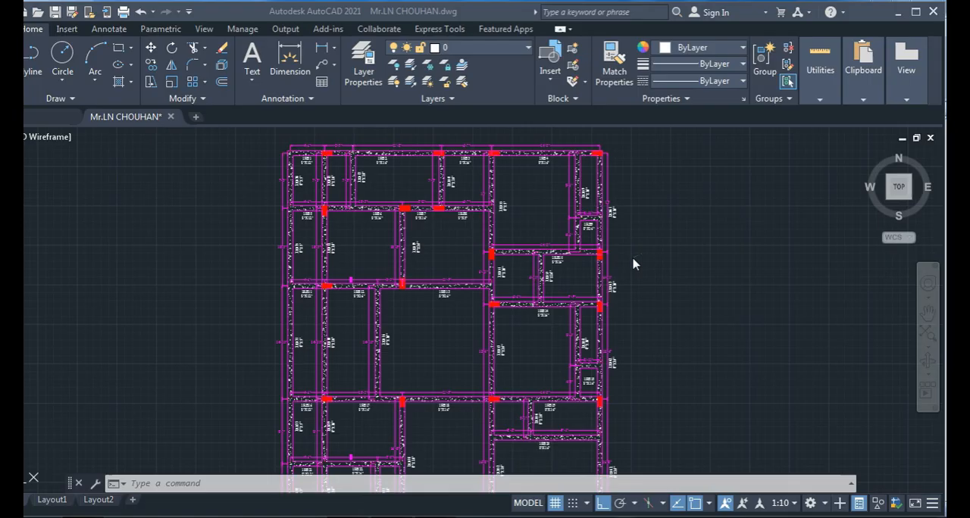
key(alt+Tab)
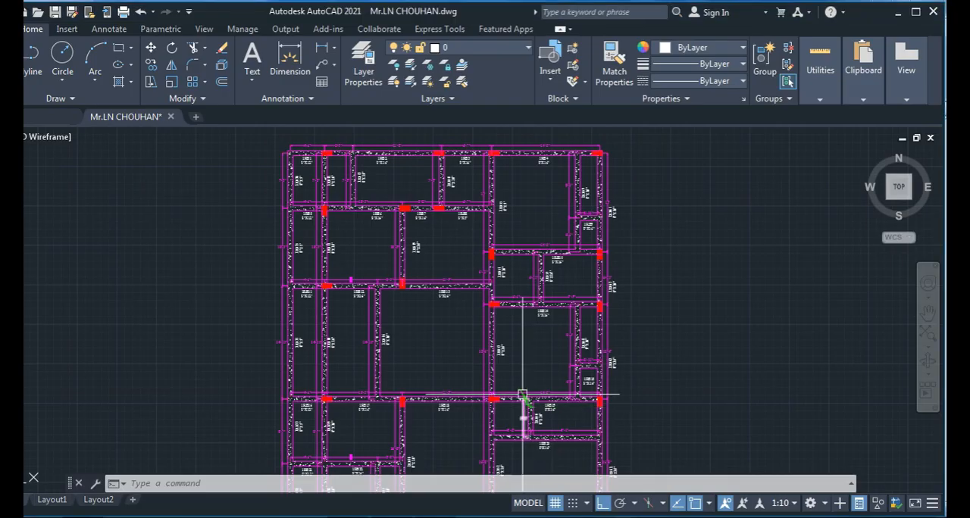
key(alt+Tab)
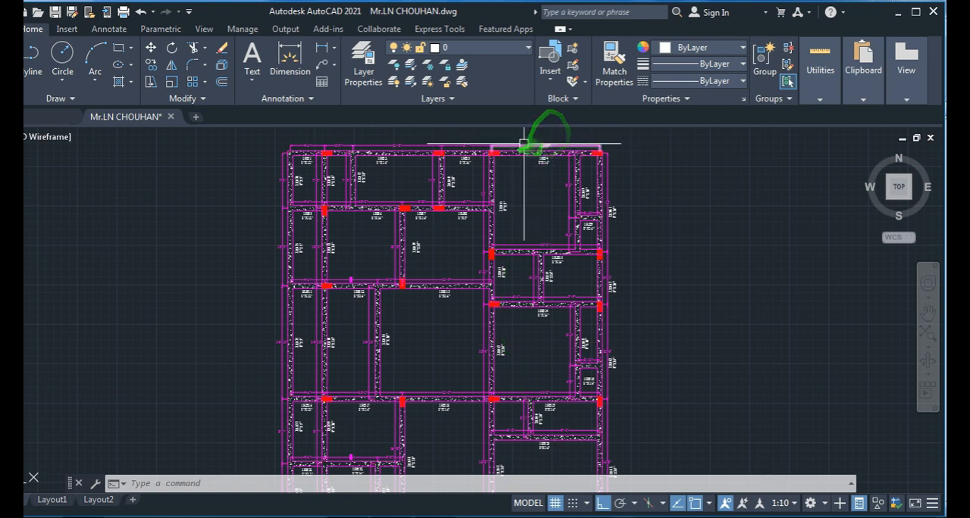
- Examine the panels between beams 1RB4, 1RB10 and 1RB14 and their edges along beams 1RB54 and 1RB55
middle_drag(515, 175, 479, 203)
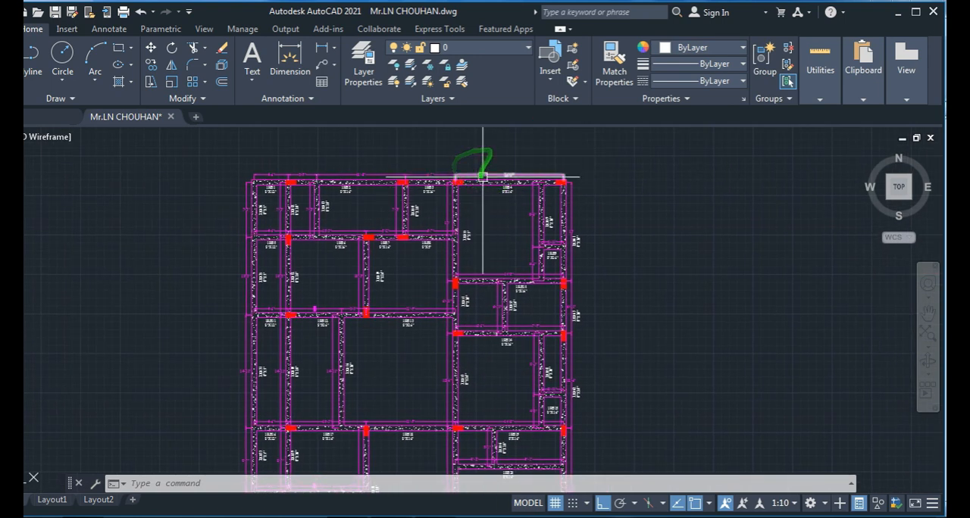
scroll(471, 313, up, 4)
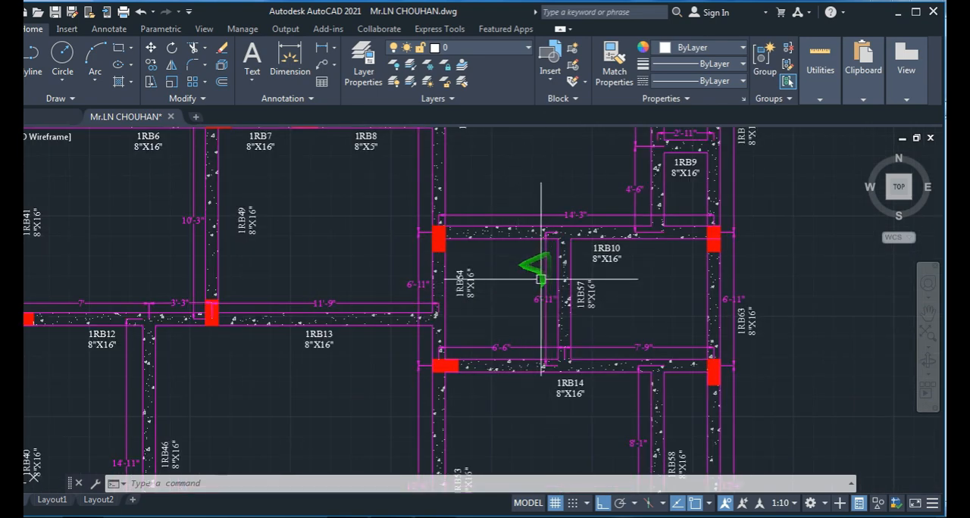
scroll(503, 290, down, 2)
middle_drag(495, 215, 403, 304)
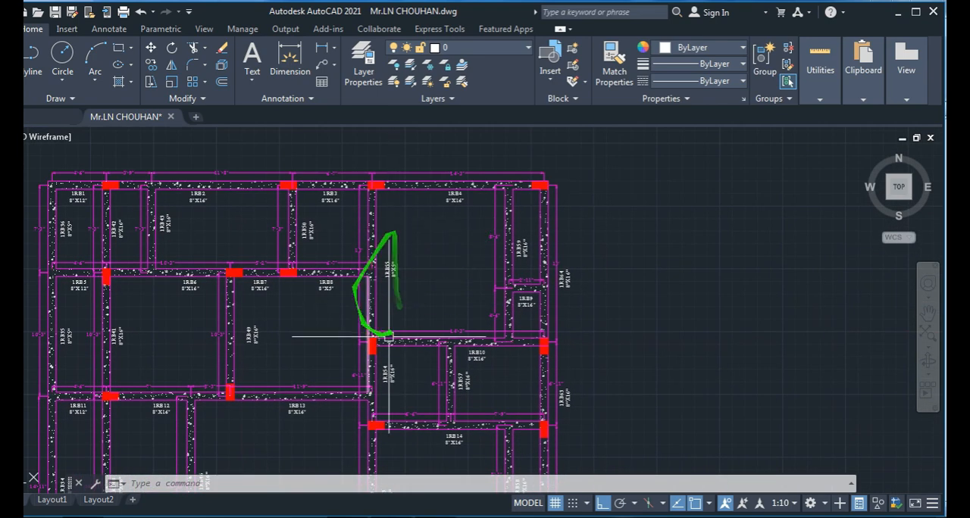
- Check the both-edges-continuous and one-edge-discontinuous cases in the Excel workbook against the upper panels of the AutoCAD beam layout
key(alt+Tab)
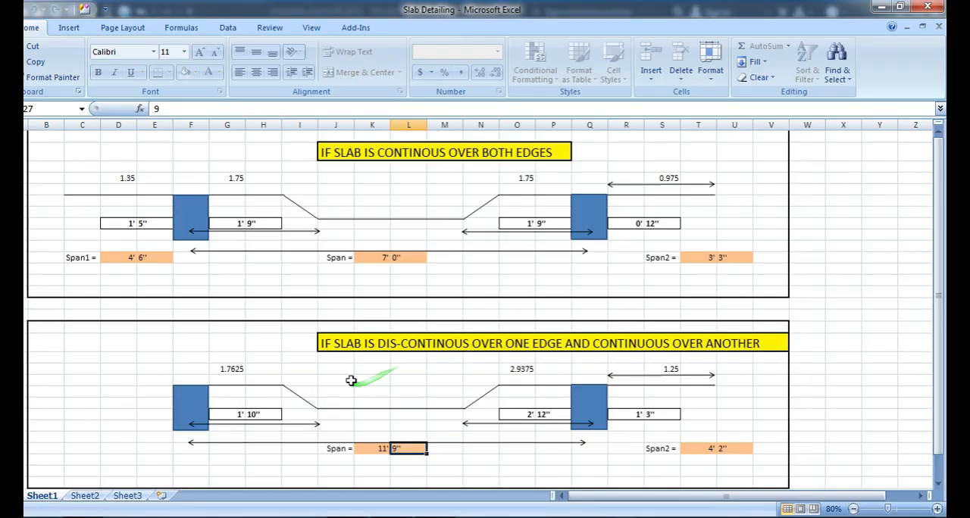
scroll(351, 381, down, 2)
scroll(351, 380, up, 2)
key(alt+Tab)
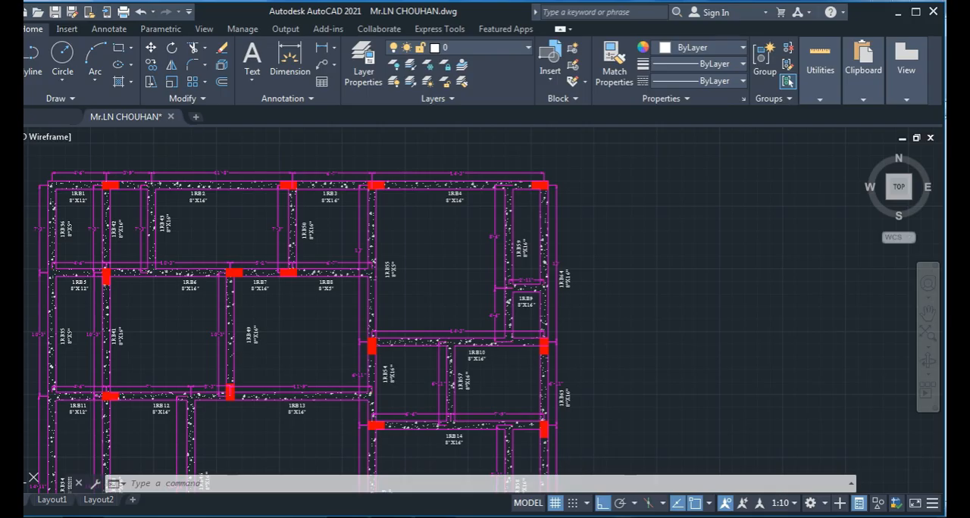
scroll(309, 373, down, 2)
key(alt+Tab)
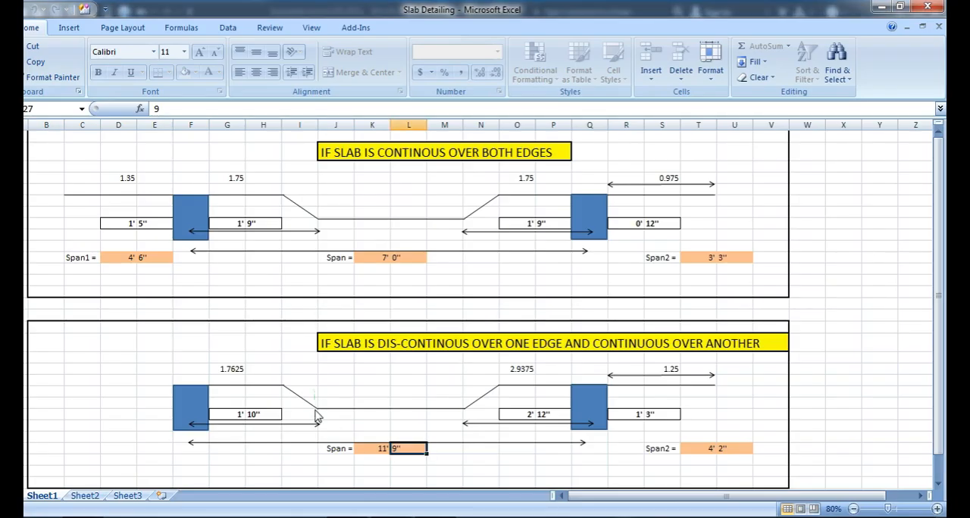
- Switch to the AutoCAD beam layout and examine the panels around beams 1RB6, 1RB7 and 1RB12
key(alt+Tab)
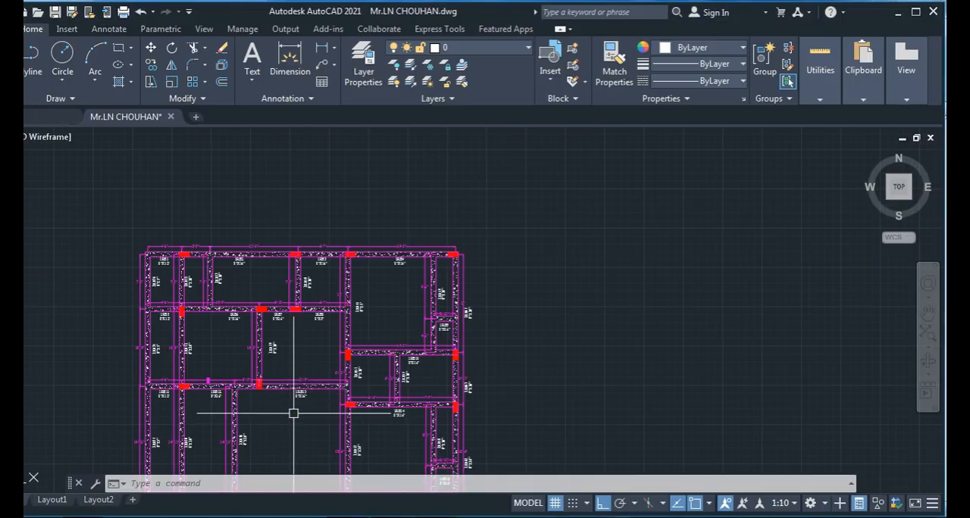
scroll(293, 407, down, 2)
scroll(273, 415, up, 4)
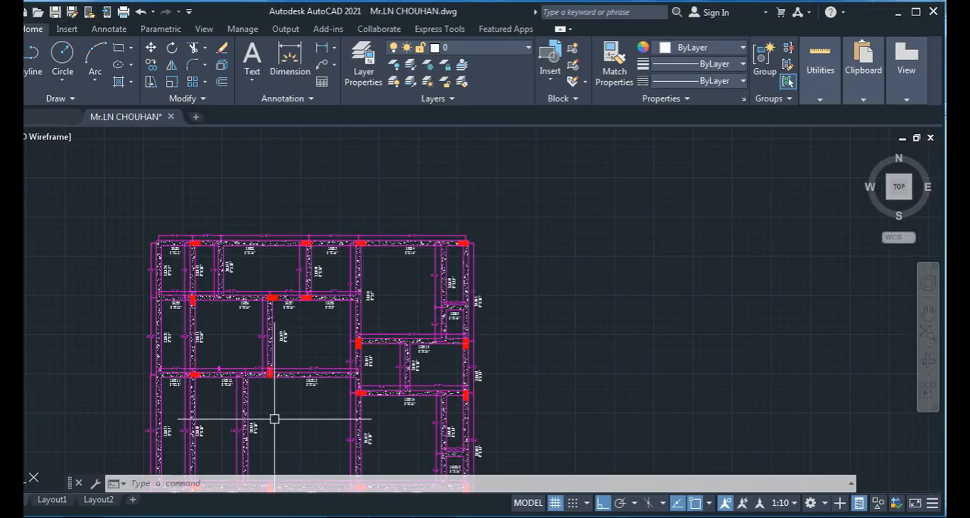
middle_drag(301, 423, 340, 434)
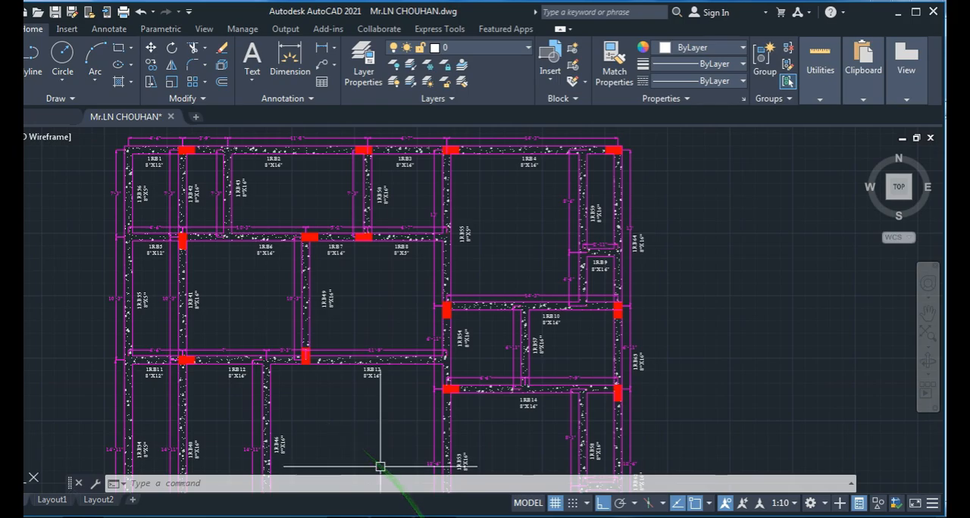
- Return to the Slab Detailing workbook in Excel and inspect the Span, Span1 and Span2 input cells of the both-edges-continuous case
key(alt+Tab)
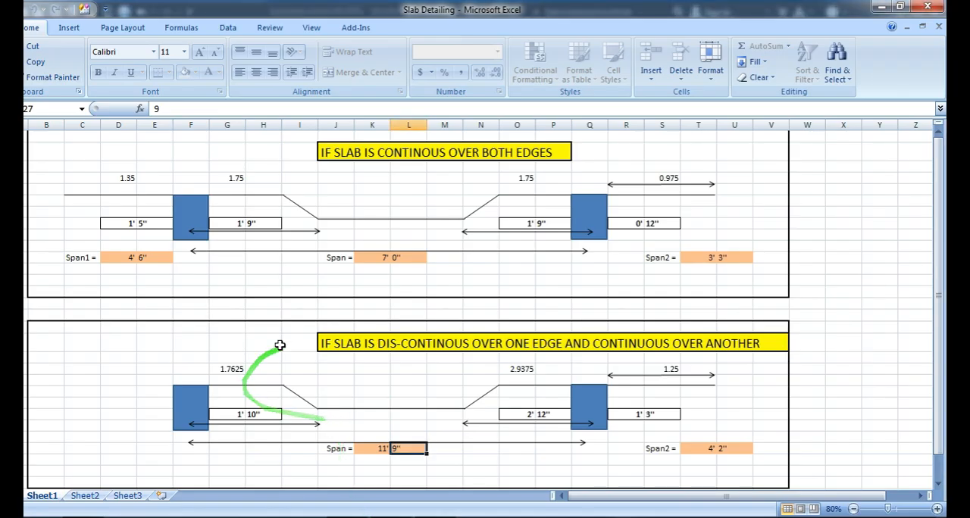
click(372, 259)
click(400, 258)
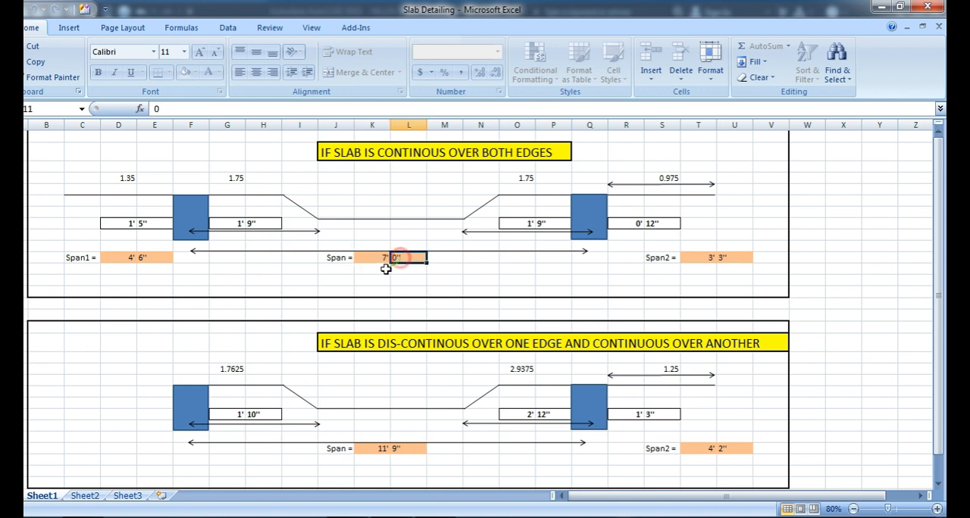
click(162, 259)
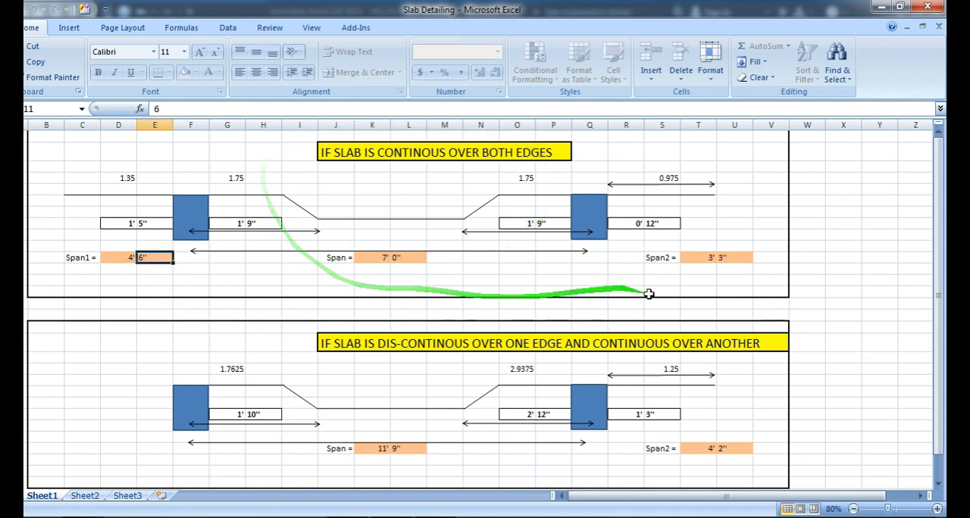
click(699, 258)
click(726, 260)
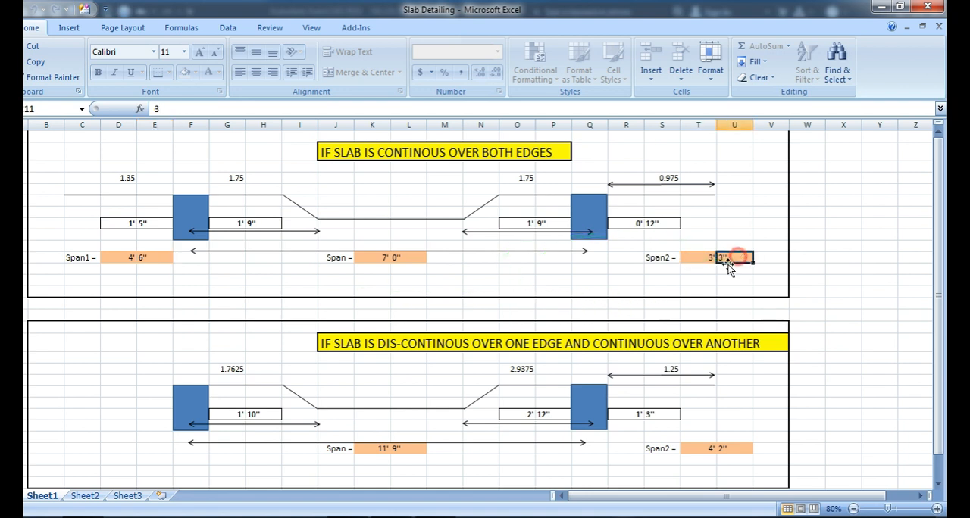
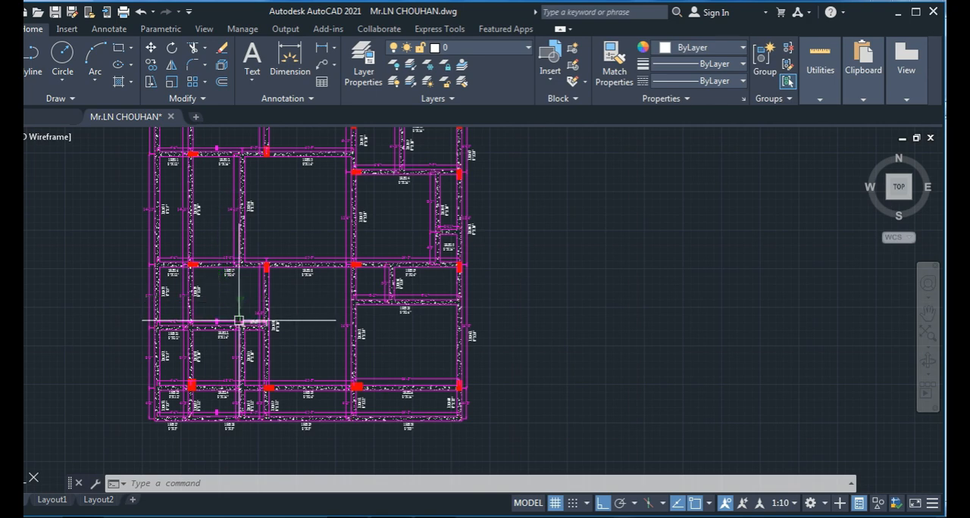
- Examine the panels around beams 1RB17, 1RB18 and 1RB19 in the AutoCAD beam layout
middle_drag(240, 313, 219, 271)
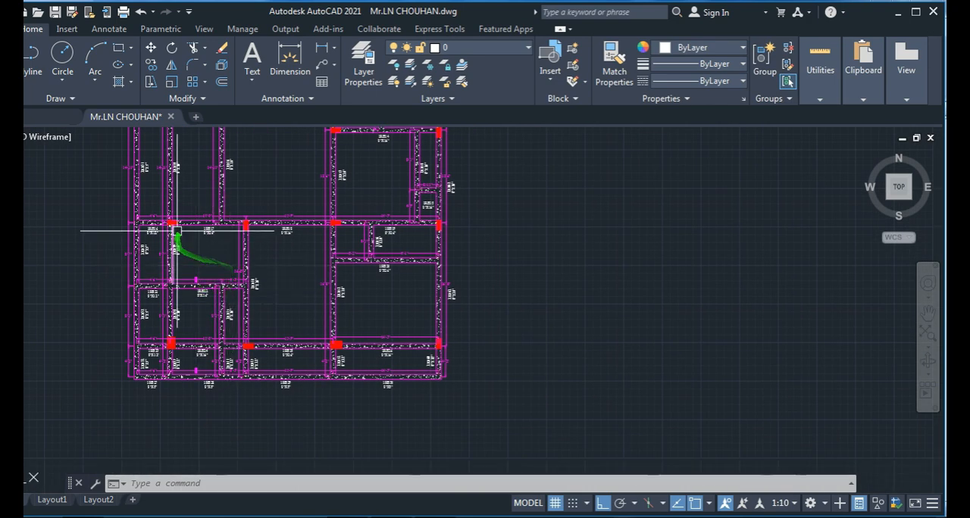
scroll(249, 258, up, 2)
mouse_move(278, 281)
middle_down()
mouse_move(268, 264)
mouse_move(285, 333)
middle_up()
scroll(221, 273, up, 2)
scroll(287, 288, down, 2)
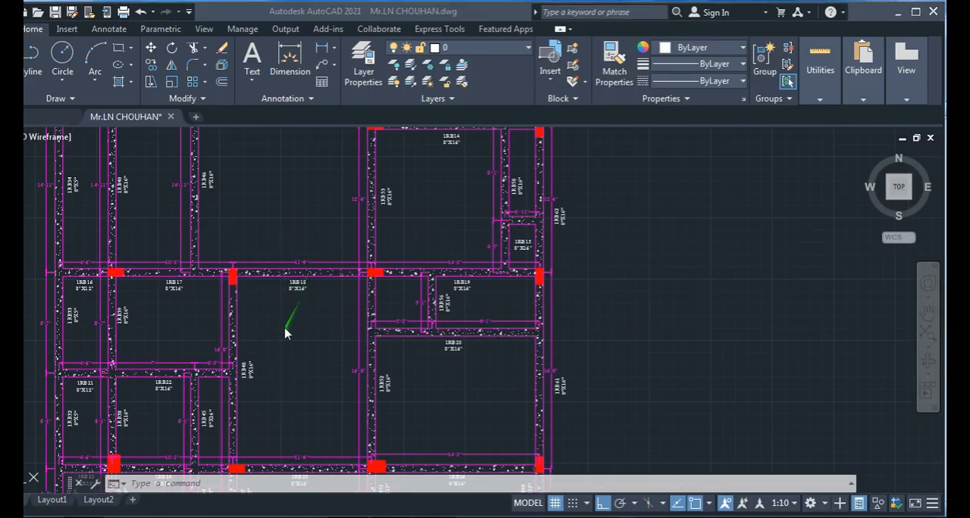
- Check the both-edges-continuous case in the Excel Slab Detailing workbook and return to the panel below beam 1RB13 in AutoCAD
key(alt+Tab)
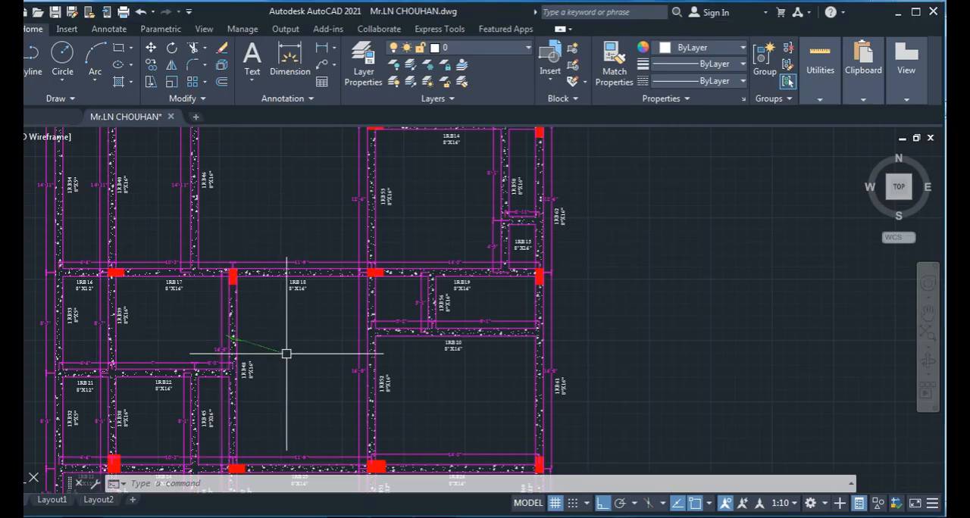
mouse_move(277, 336)
mouse_down()
mouse_move(255, 225)
mouse_move(244, 356)
mouse_up()
mouse_move(245, 356)
middle_down()
mouse_move(245, 303)
mouse_move(238, 359)
middle_up()
scroll(204, 286, up, 2)
scroll(234, 283, down, 2)
scroll(226, 329, up, 2)
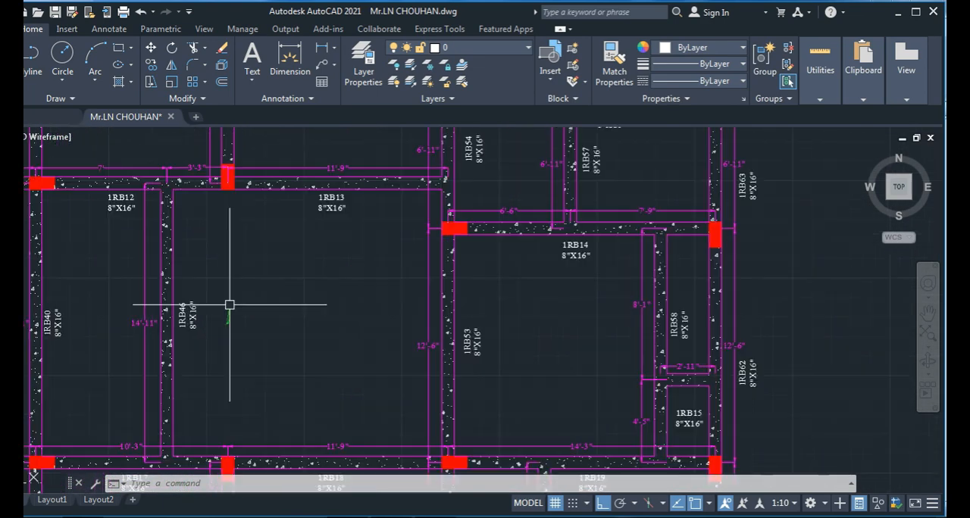
- Draw a vertical line across the panel from the inner edge of beam 1RB13 down to beam 1RB18
middle_drag(229, 303, 223, 314)
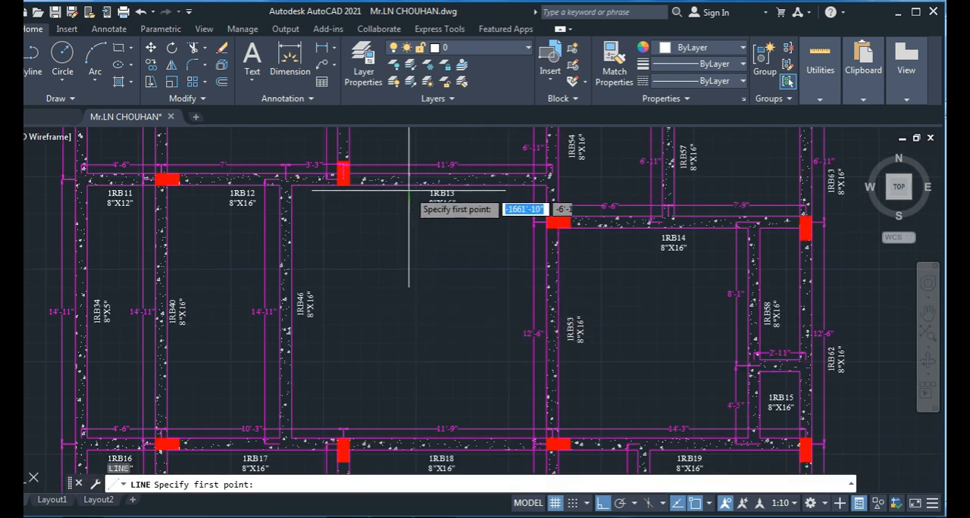
click(410, 184)
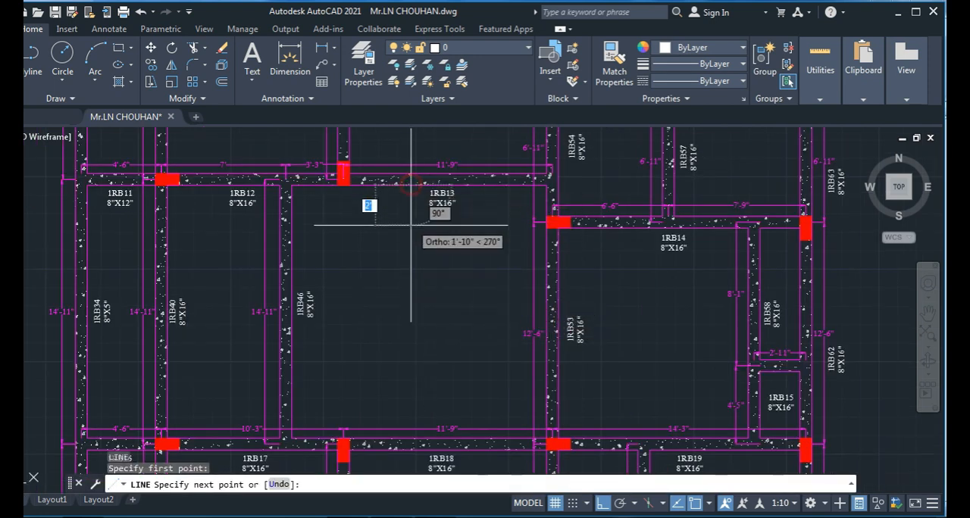
click(416, 433)
key(Escape)
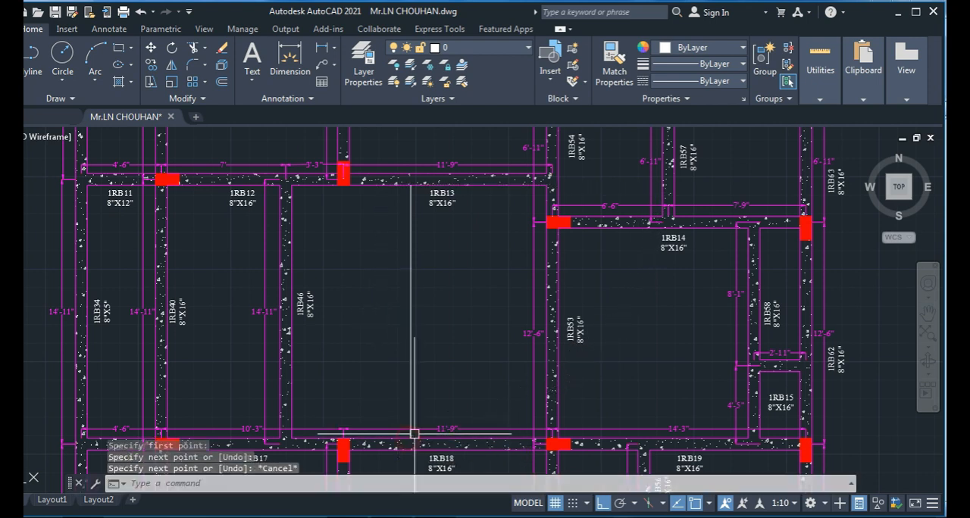
key(Escape)
- Offset the vertical line by 6 inches towards beam 1RB46
text(o)
key(Return)
text(6)
key(Return)
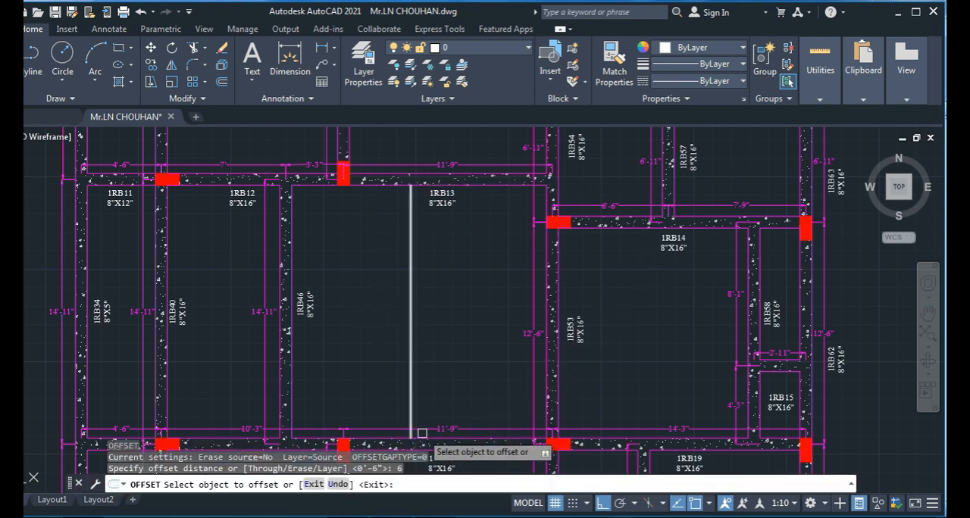
click(411, 372)
click(347, 373)
key(Escape)
key(Escape)
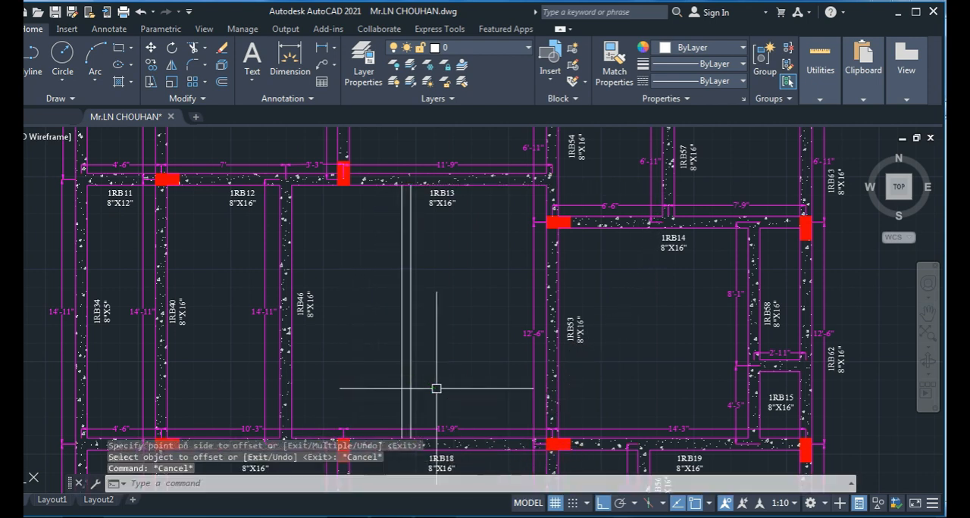
- Offset the line nearest beam 1RB46 by another 2 inches towards that beam
text(o)
key(Return)
text(2)
key(Return)
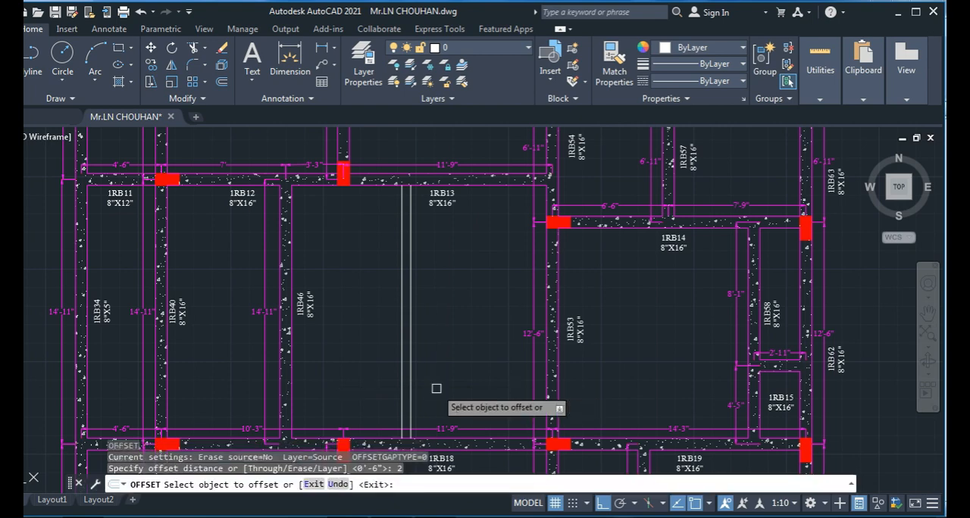
click(401, 362)
click(345, 354)
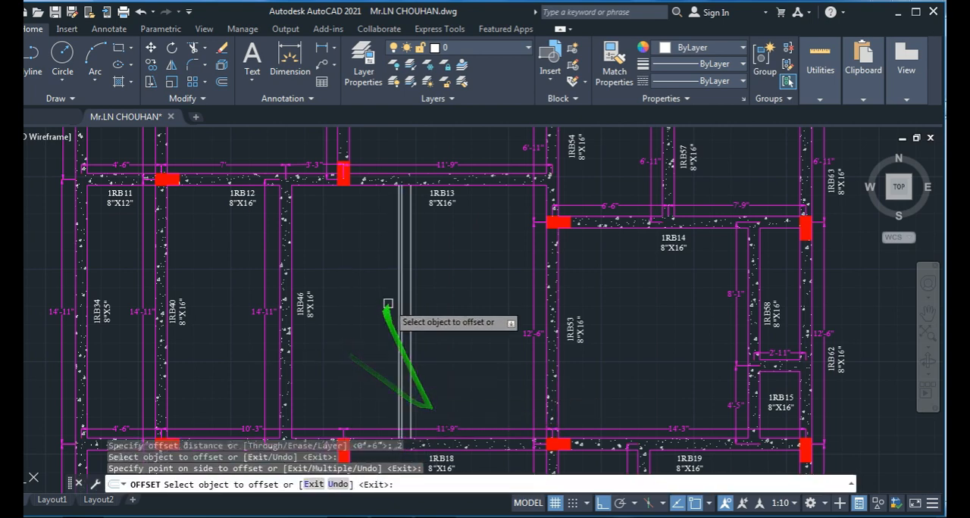
middle_drag(420, 270, 406, 240)
key(Escape)
key(Escape)
key(Escape)
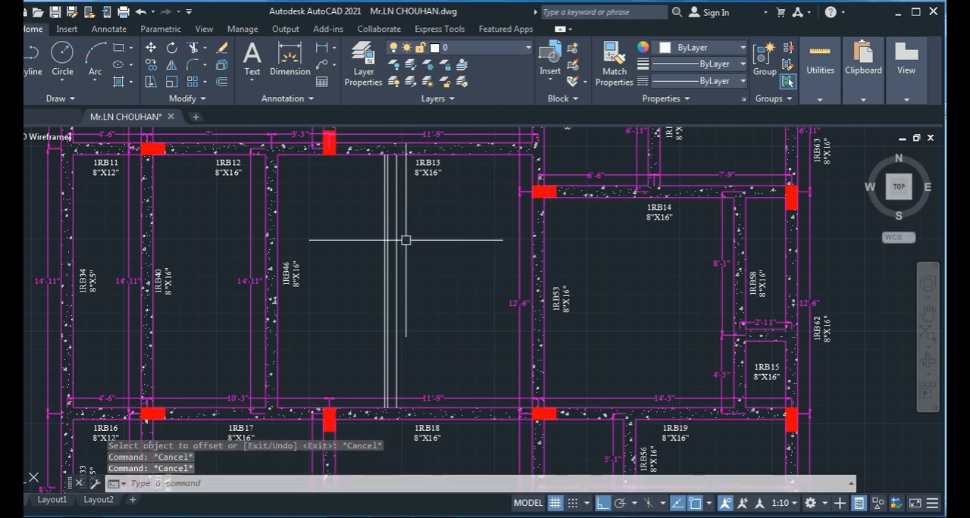
- Check the support-side lengths of the both-edges-continuous case in Excel against the vertical lines at beam 1RB13 in AutoCAD
key(alt+Tab)
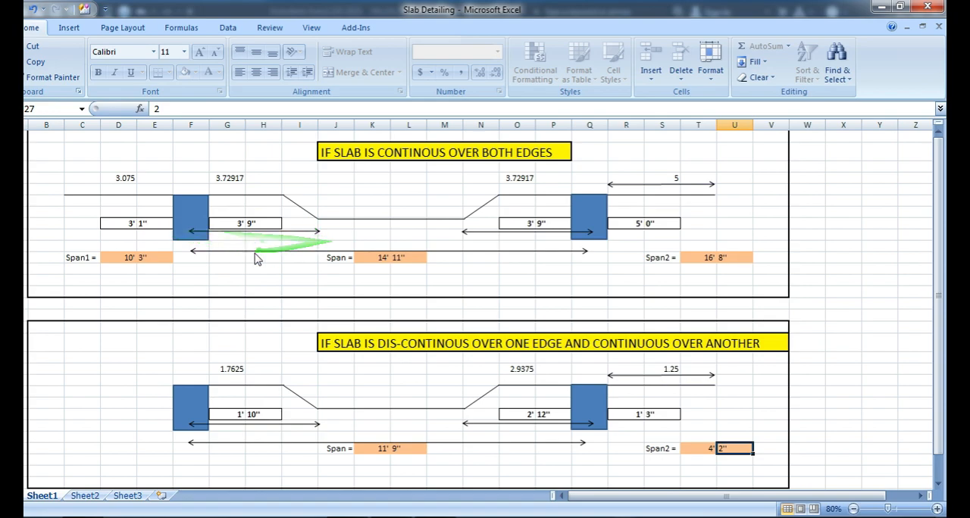
key(alt+Tab)
middle_drag(371, 201, 303, 288)
scroll(333, 228, up, 4)
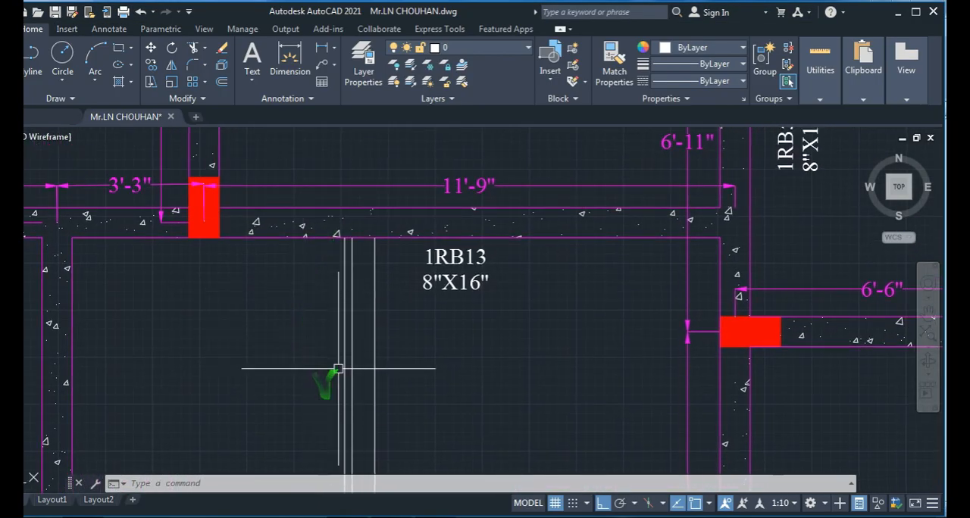
scroll(335, 352, down, 5)
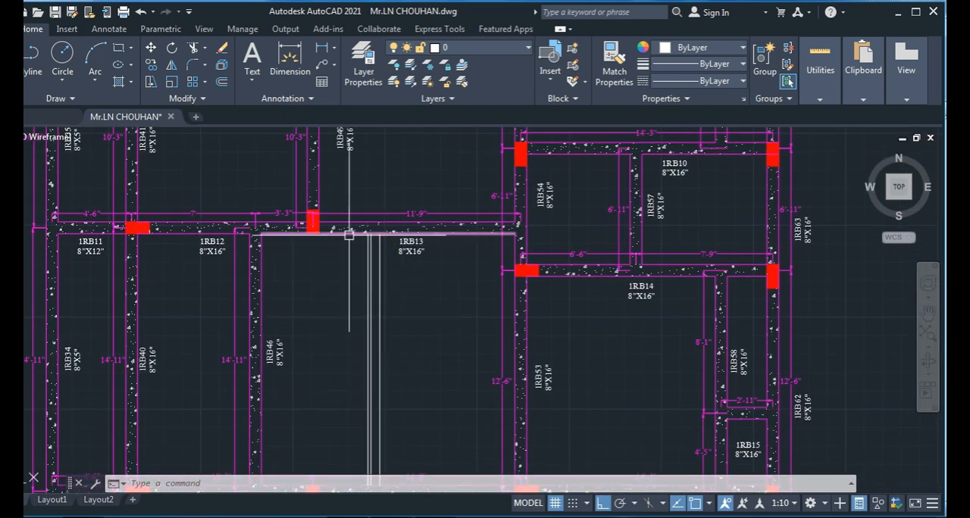
- Offset the inner edges of beams 1RB13 and 1RB18 by 3'5" into the panel
key(Escape)
text(o)
key(Return)
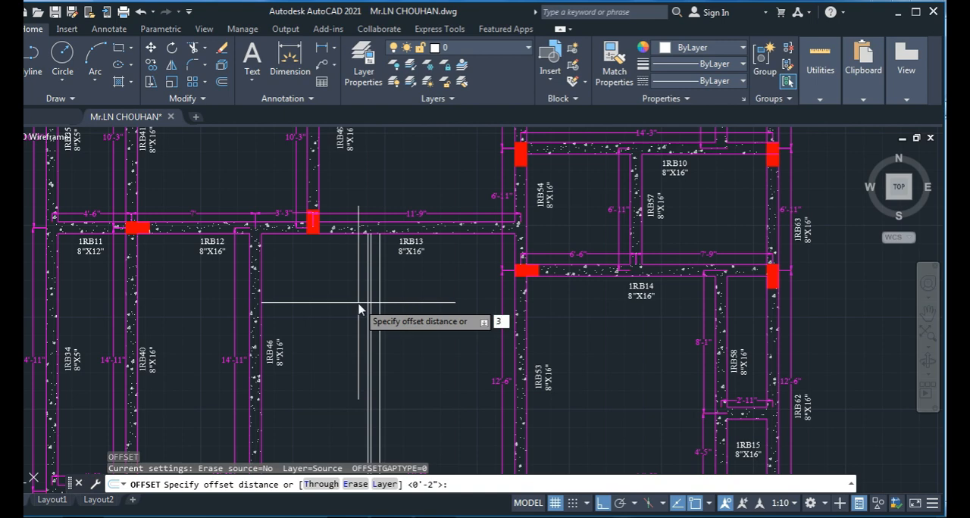
text(3'5)
key(Return)
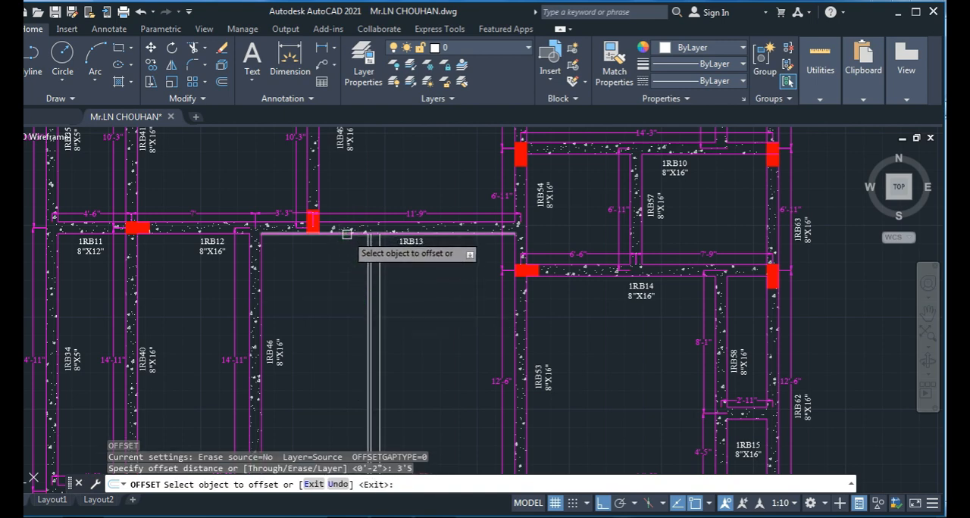
click(345, 236)
click(343, 349)
scroll(345, 344, down, 4)
scroll(331, 303, up, 4)
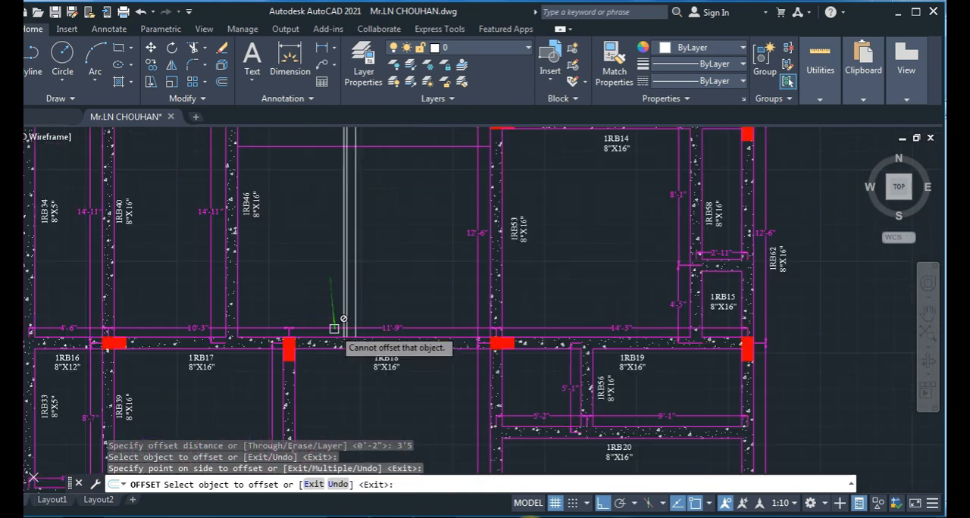
click(333, 339)
click(321, 260)
middle_drag(321, 260, 310, 362)
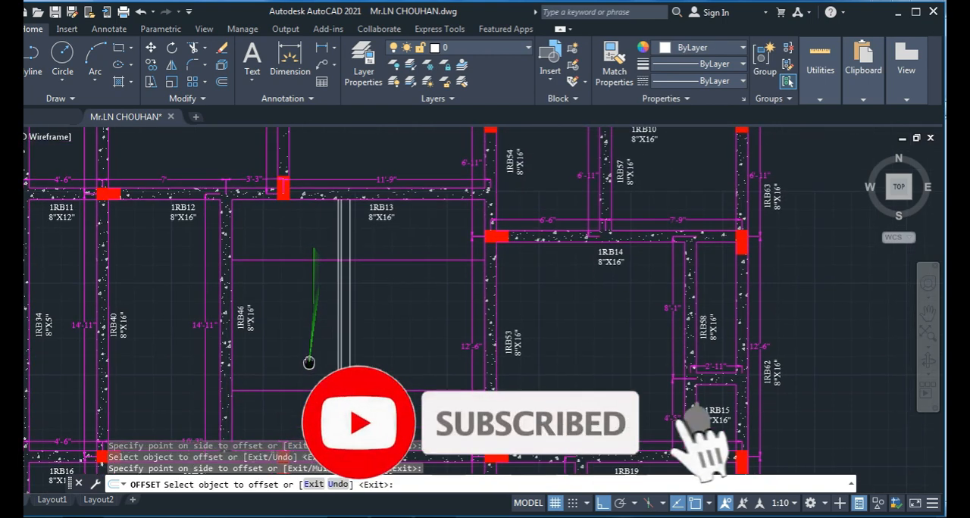
- Offset the two horizontal lines in the panel by 6 inches outward, towards beams 1RB13 and 1RB18 respectively
key(Escape)
text(o)
key(Return)
text(6)
key(Return)
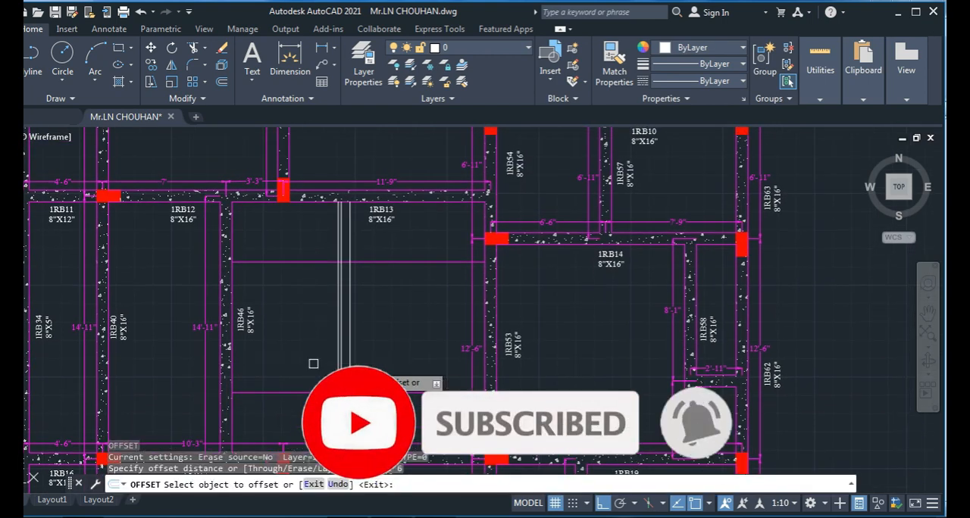
click(368, 260)
click(368, 233)
middle_drag(394, 369, 381, 320)
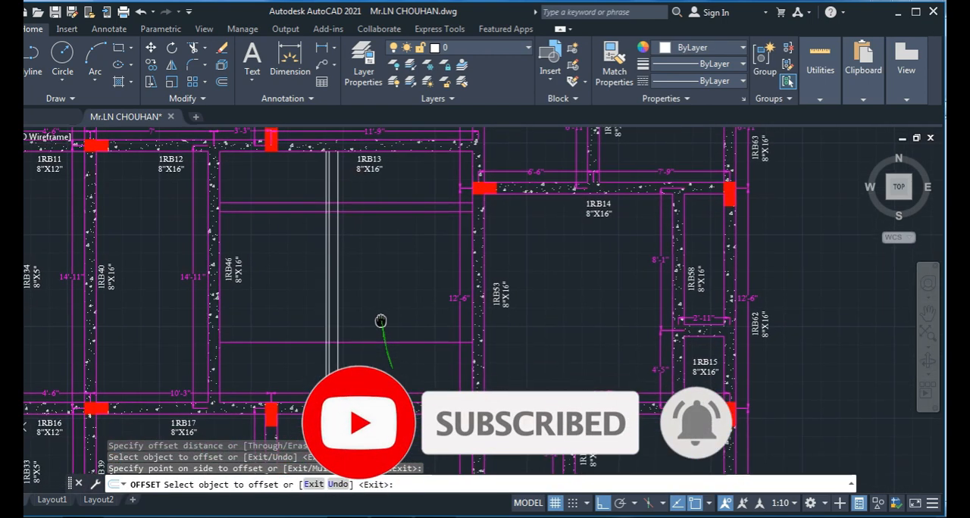
click(368, 344)
click(334, 295)
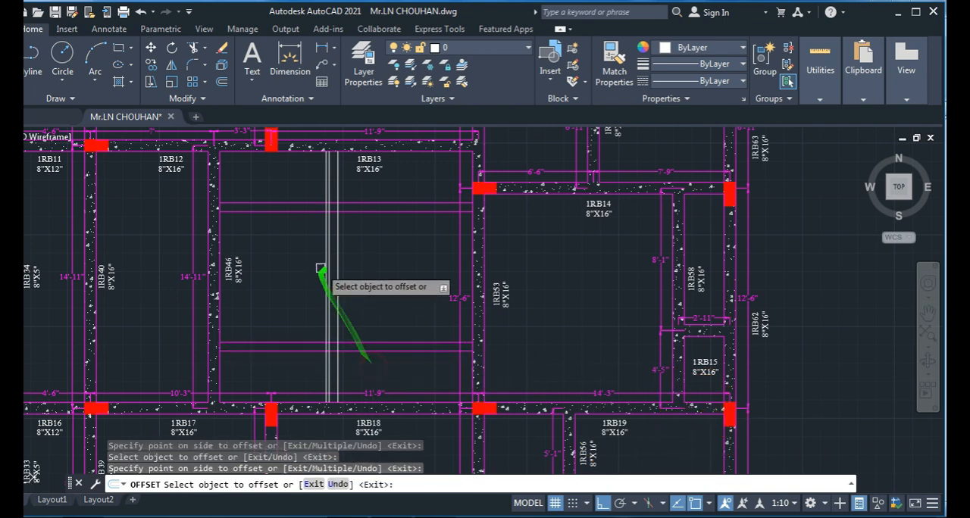
scroll(338, 207, up, 2)
middle_drag(347, 250, 363, 383)
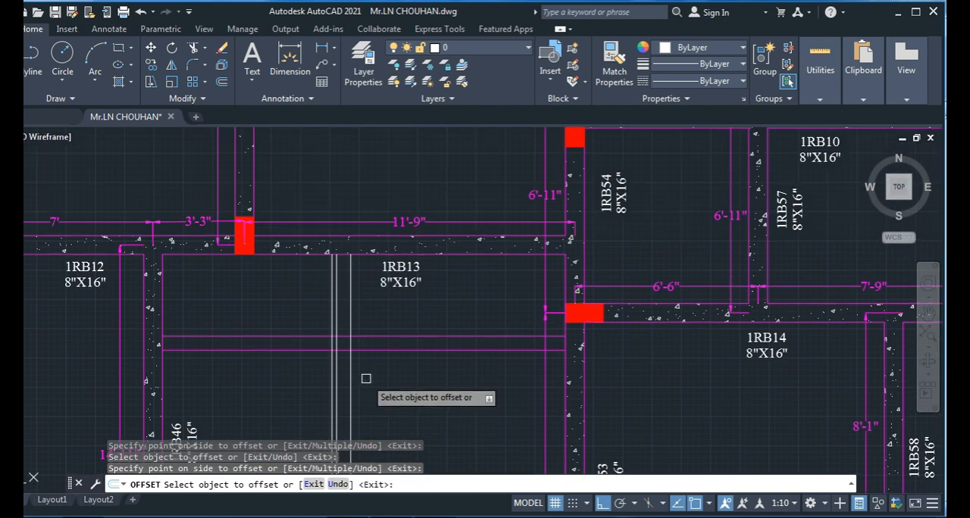
key(Escape)
key(Escape)
key(Escape)
scroll(370, 379, up, 3)
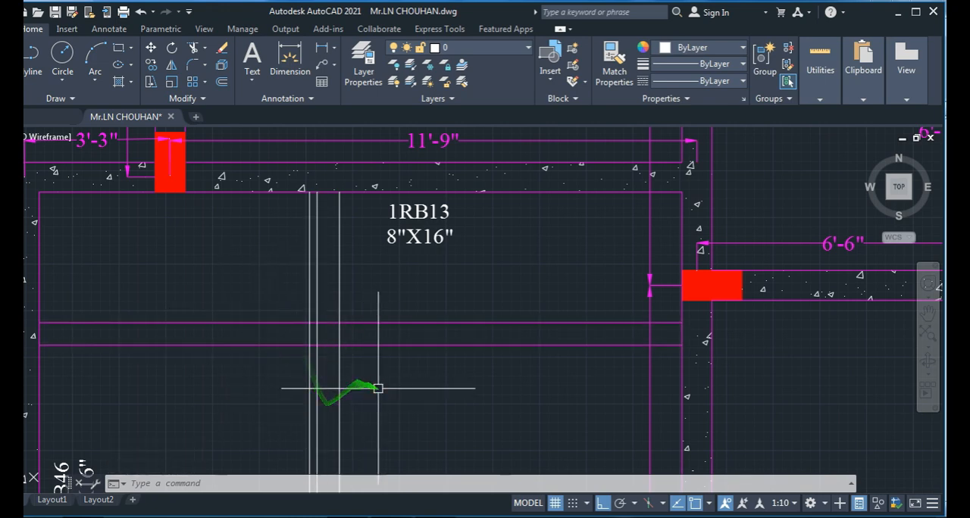
mouse_move(379, 388)
middle_down()
mouse_move(378, 353)
mouse_move(382, 392)
middle_up()
key(Escape)
key(Escape)
key(Escape)
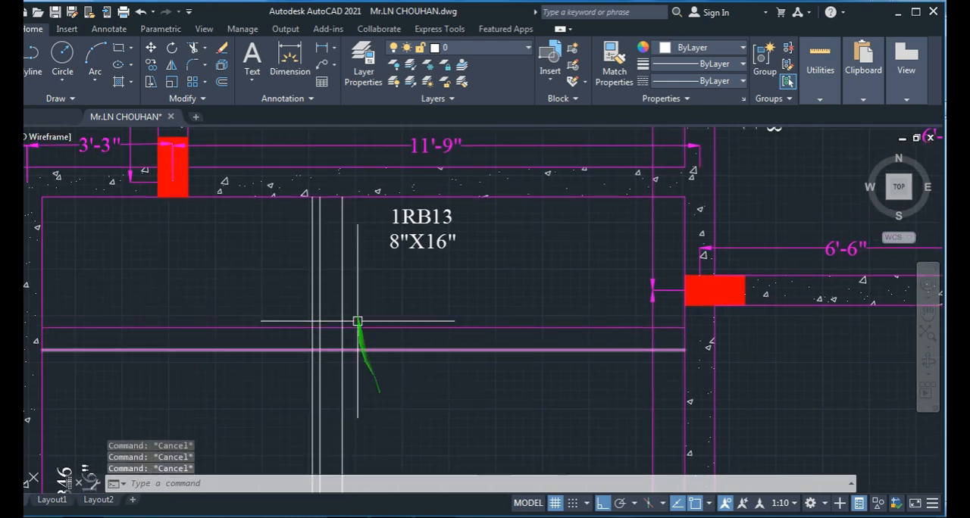
middle_drag(365, 355, 403, 325)
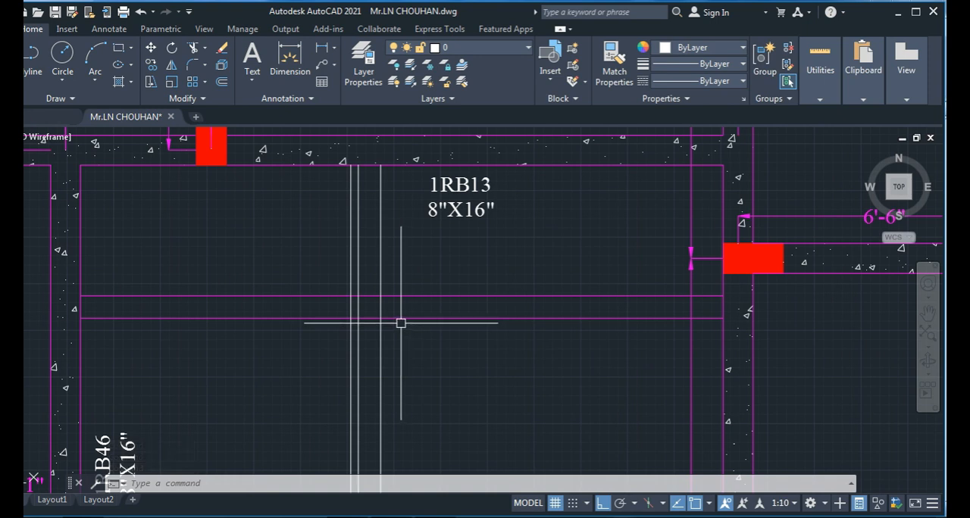
mouse_move(385, 365)
mouse_down()
mouse_move(385, 264)
mouse_move(395, 262)
mouse_up()
middle_drag(397, 261, 400, 239)
key(Escape)
key(Escape)
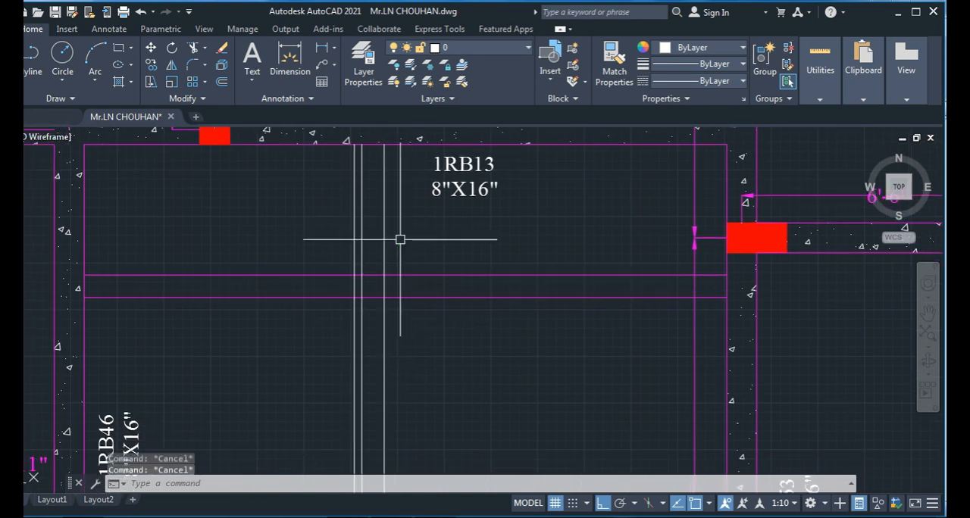
- Draw a diagonal crank line across the upper pair of horizontal lines, joining the original vertical line to its 6-inch offset
text(l)
key(space)
scroll(394, 321, up, 3)
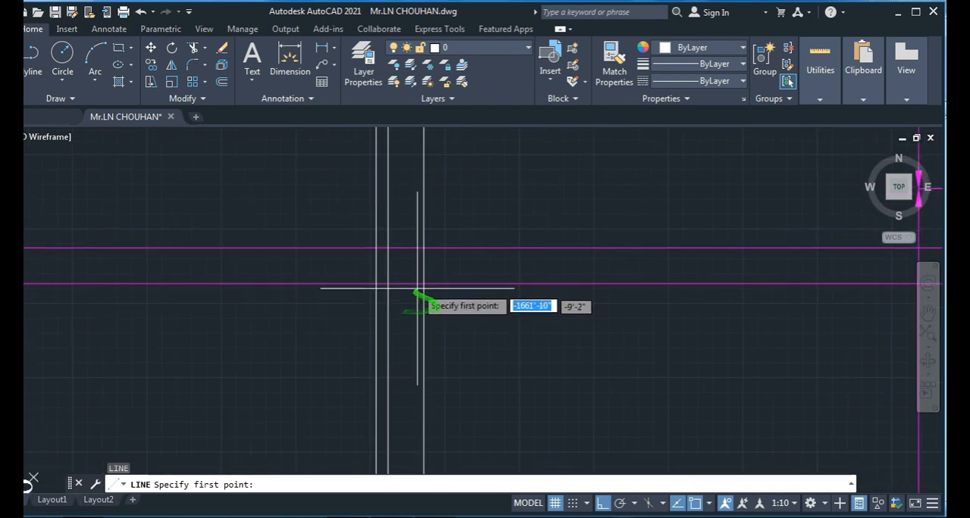
click(388, 284)
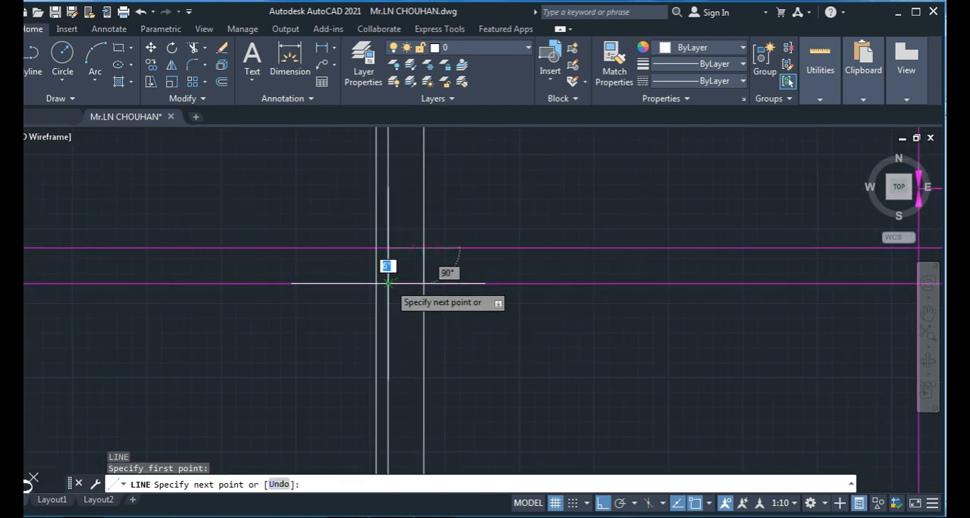
click(424, 248)
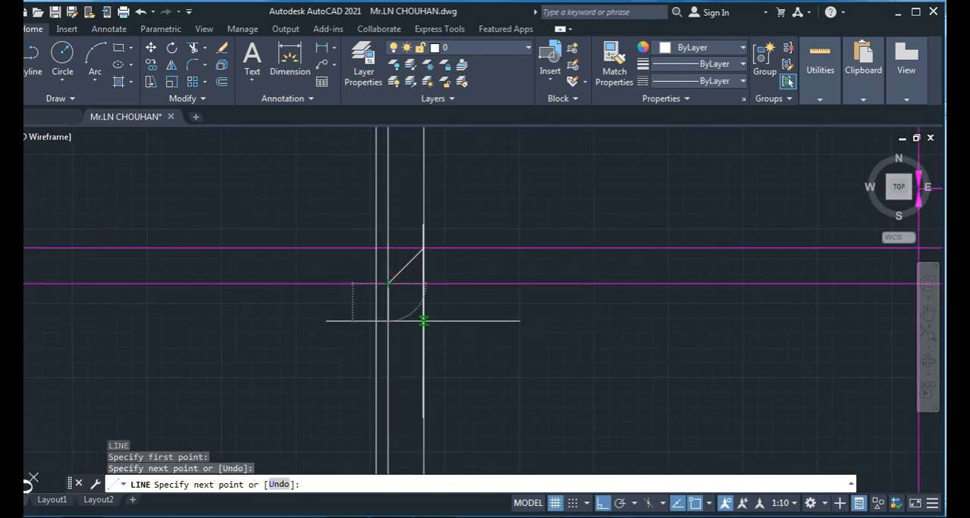
key(space)
- Draw a diagonal crank line across the lower pair of horizontal lines, joining the original vertical line to the outermost offset line
scroll(402, 290, down, 2)
scroll(400, 294, down, 2)
mouse_move(420, 386)
middle_down()
mouse_move(416, 251)
mouse_move(397, 172)
middle_up()
scroll(367, 301, up, 2)
key(space)
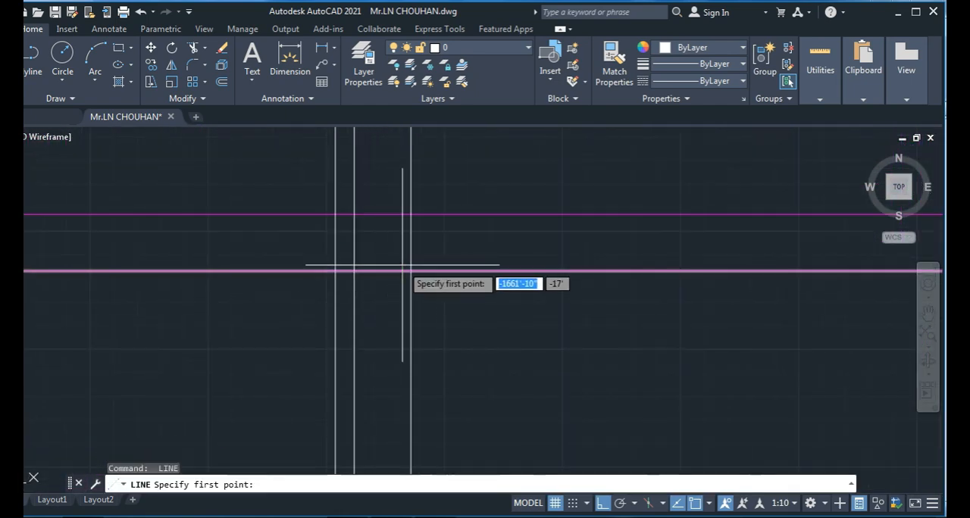
click(412, 270)
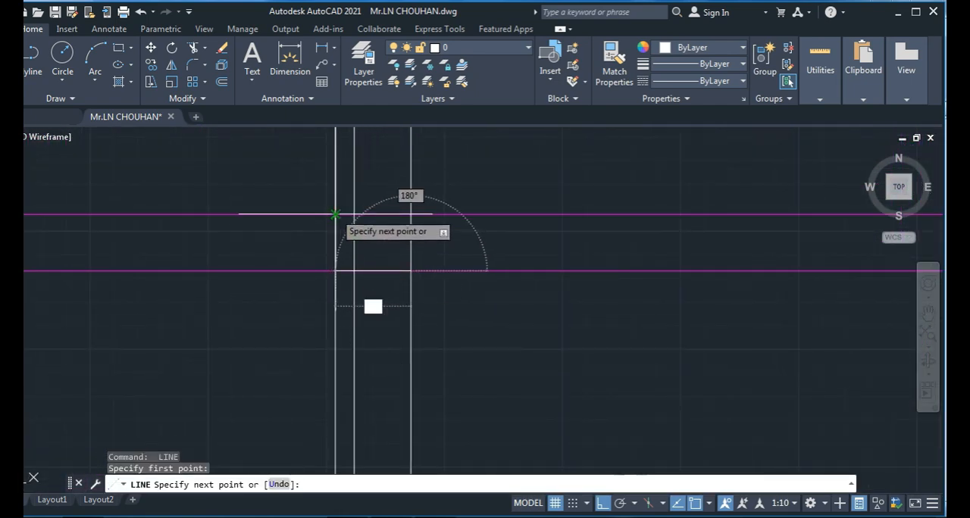
click(336, 214)
key(Escape)
scroll(407, 343, down, 2)
key(Escape)
key(Escape)
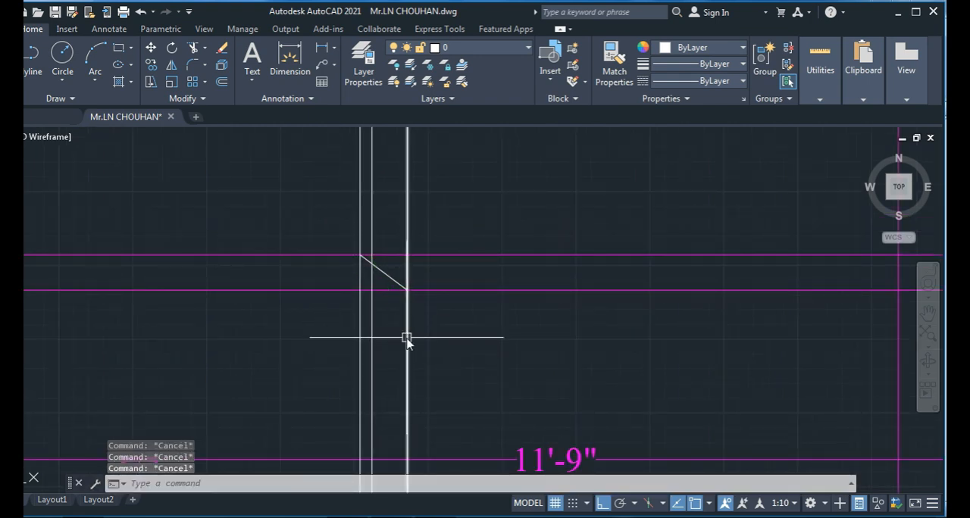
- Trim the surplus vertical line segments around the lower crank, near beam 1RB18
text(tr)
key(space)
middle_drag(389, 328, 391, 301)
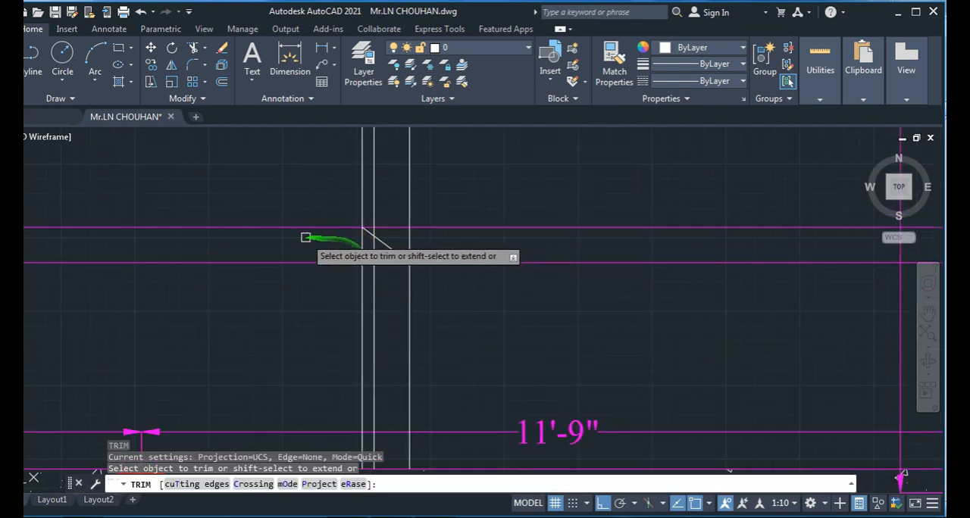
click(360, 247)
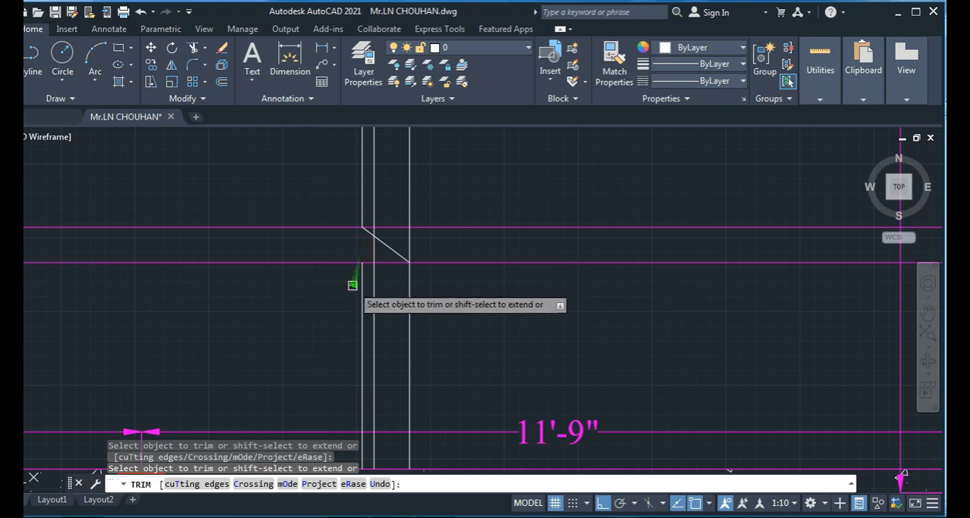
scroll(470, 290, down, 5)
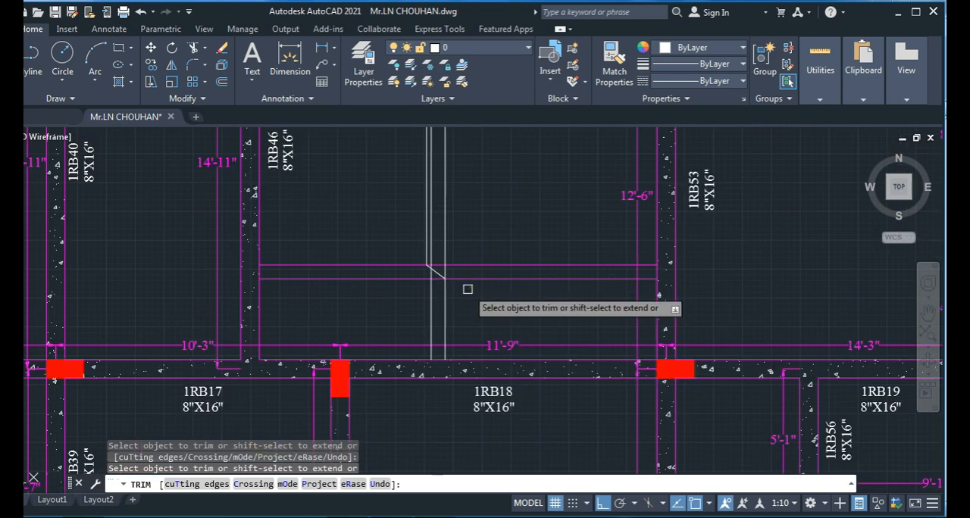
scroll(458, 273, up, 5)
scroll(432, 263, down, 7)
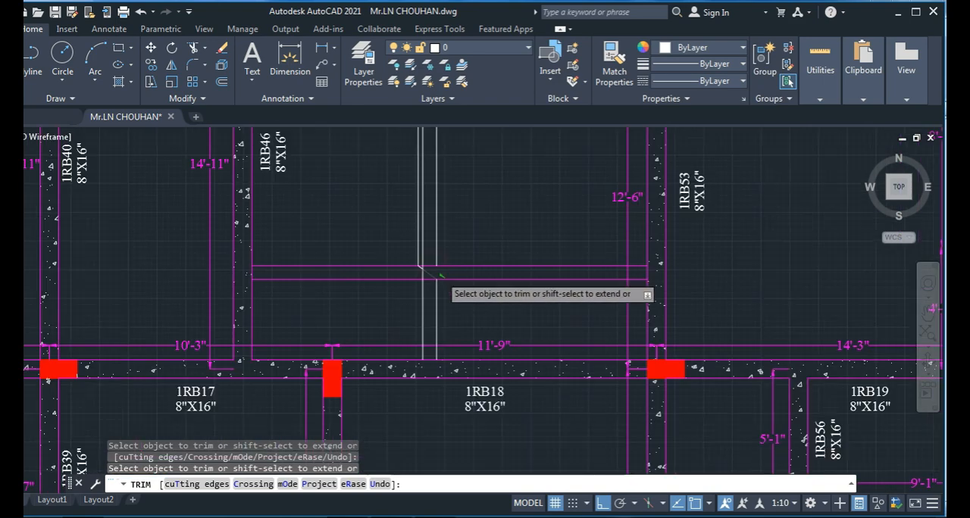
- Trim the remaining vertical surplus between the two cranks and above the upper crank, near beam 1RB13
scroll(429, 288, up, 1)
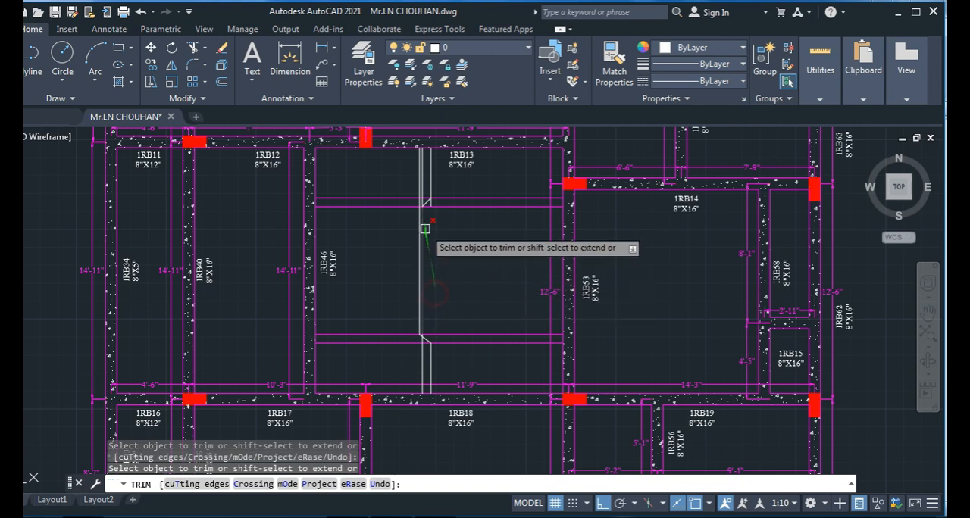
scroll(425, 226, up, 6)
mouse_move(431, 184)
middle_down()
mouse_move(442, 348)
mouse_move(435, 404)
middle_up()
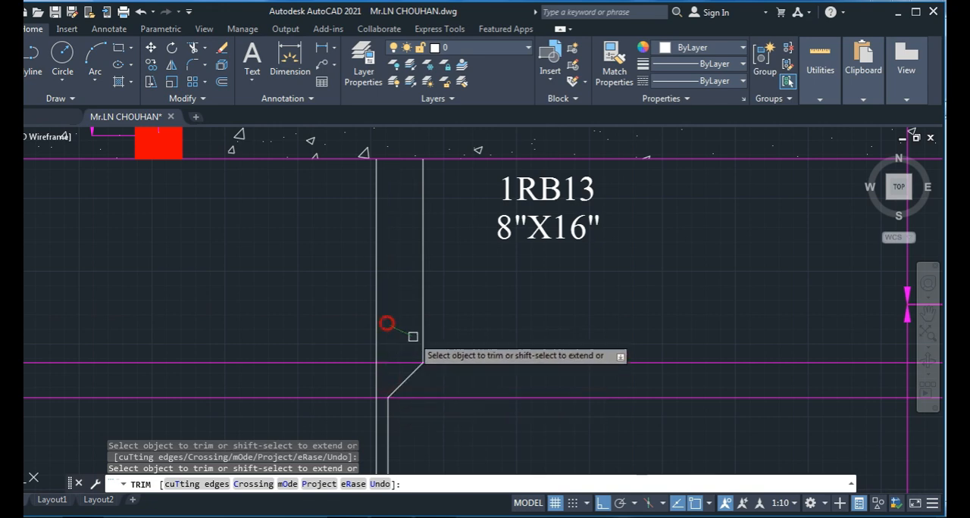
scroll(394, 334, down, 7)
scroll(455, 325, up, 4)
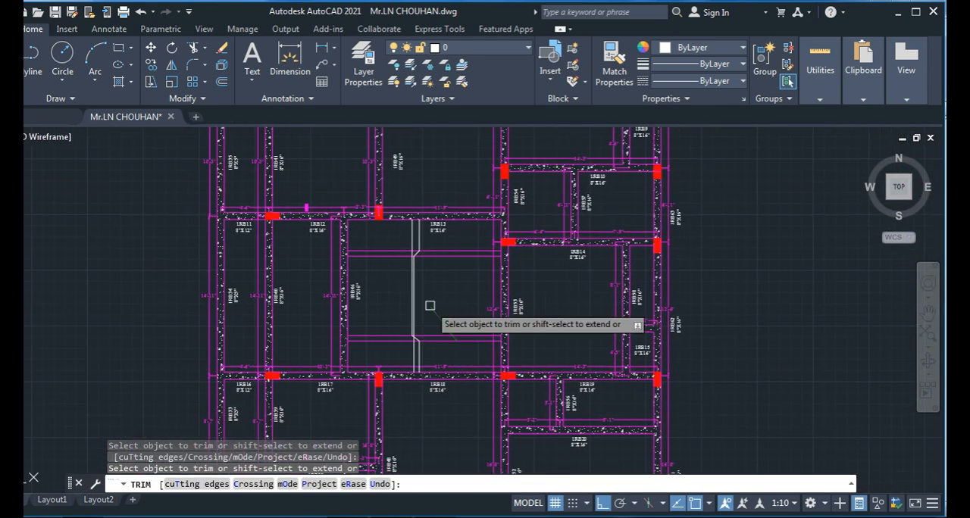
key(Escape)
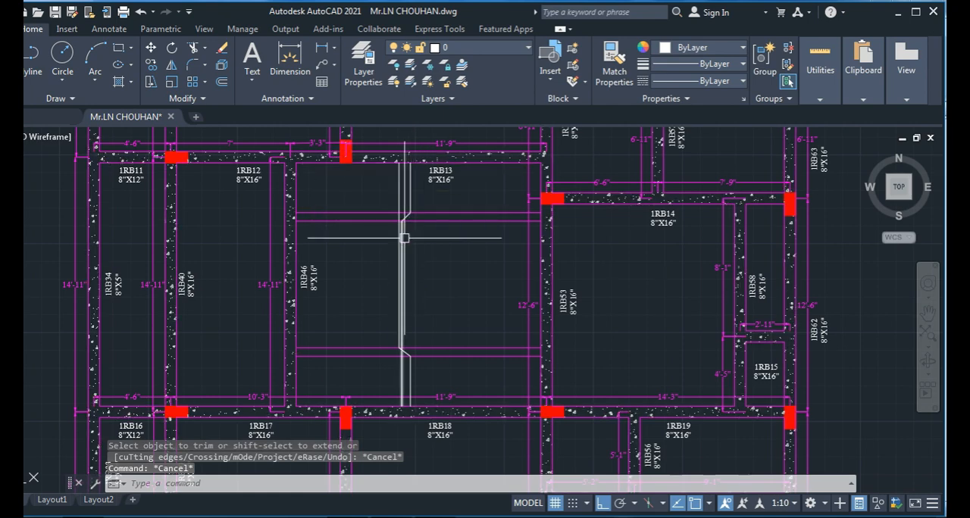
- Stretch the lower ends of the straight and cranked bar lines to the outer edge of beam 1RB18
scroll(405, 427, up, 4)
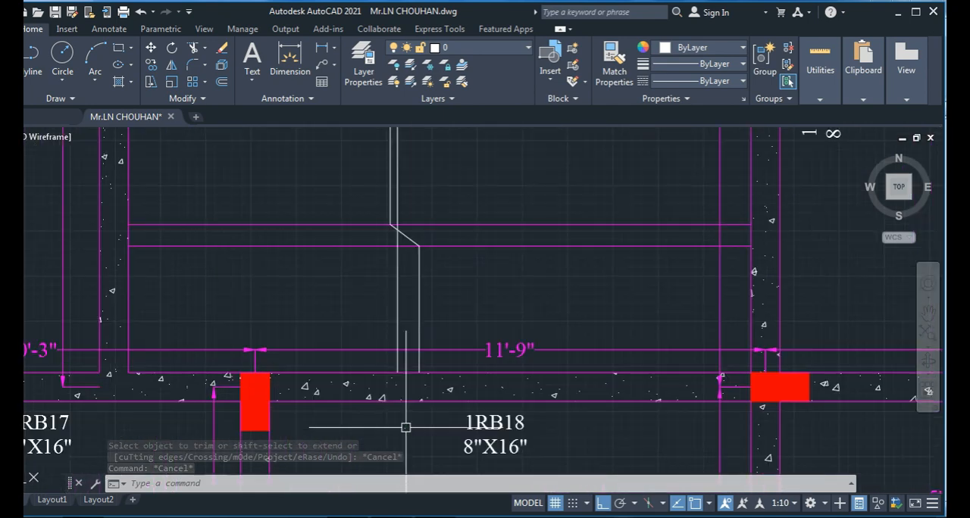
middle_drag(405, 427, 404, 383)
key(Escape)
key(Escape)
click(398, 274)
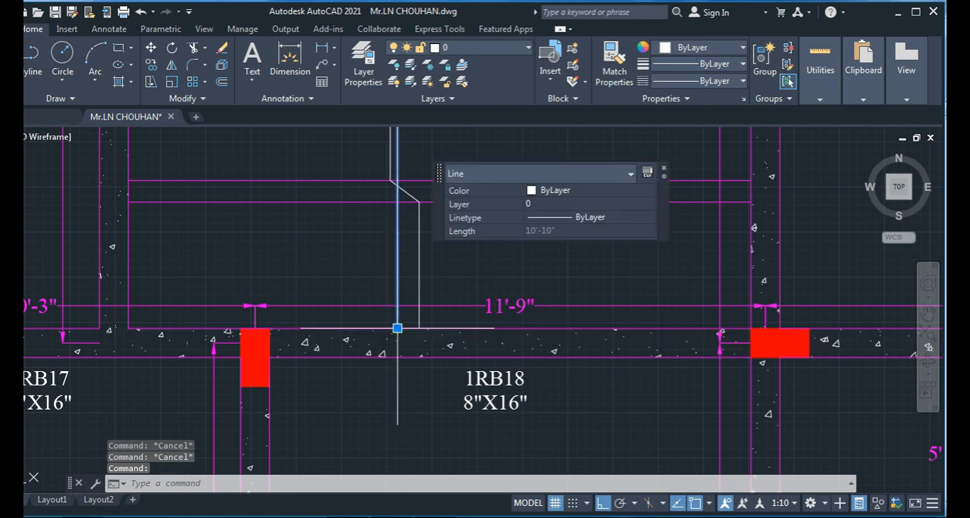
click(397, 329)
key(Escape)
key(Escape)
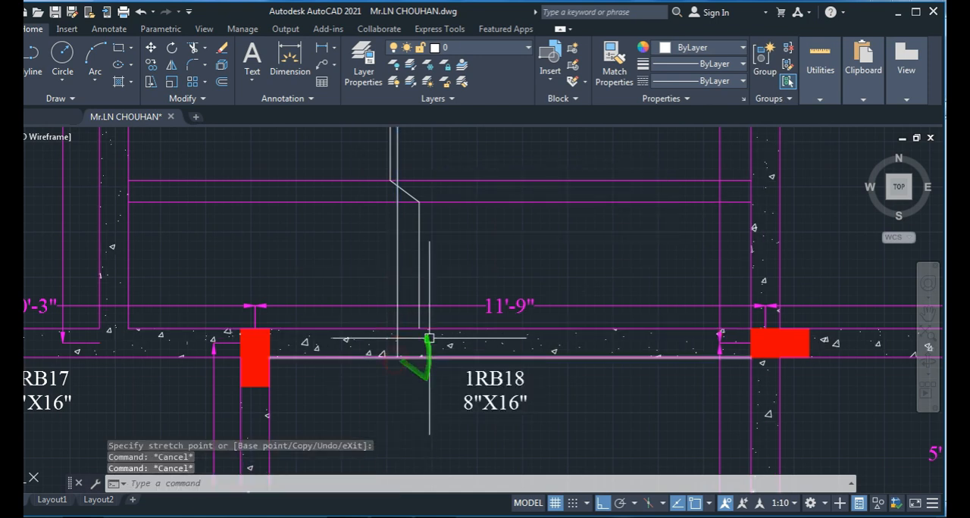
click(419, 292)
click(421, 331)
key(Escape)
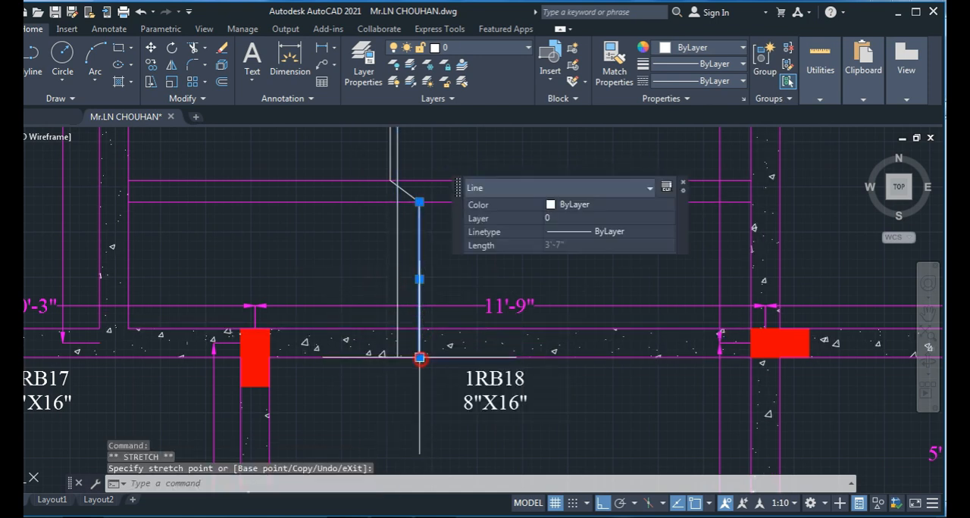
- Review the bar lines in the panel and examine the bent-up bar detail in the handbook image in Windows Photo Viewer
scroll(421, 333, down, 3)
scroll(416, 364, up, 6)
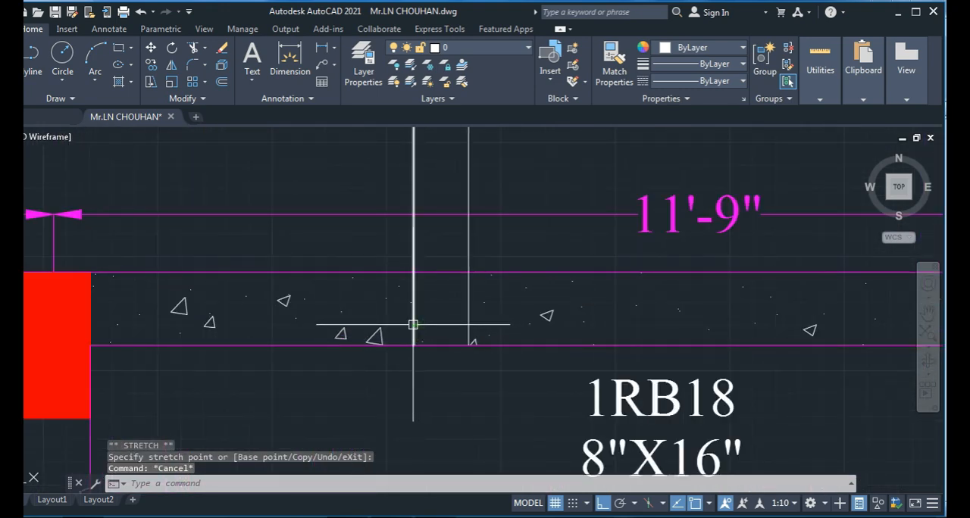
scroll(413, 324, down, 6)
middle_drag(445, 194, 434, 278)
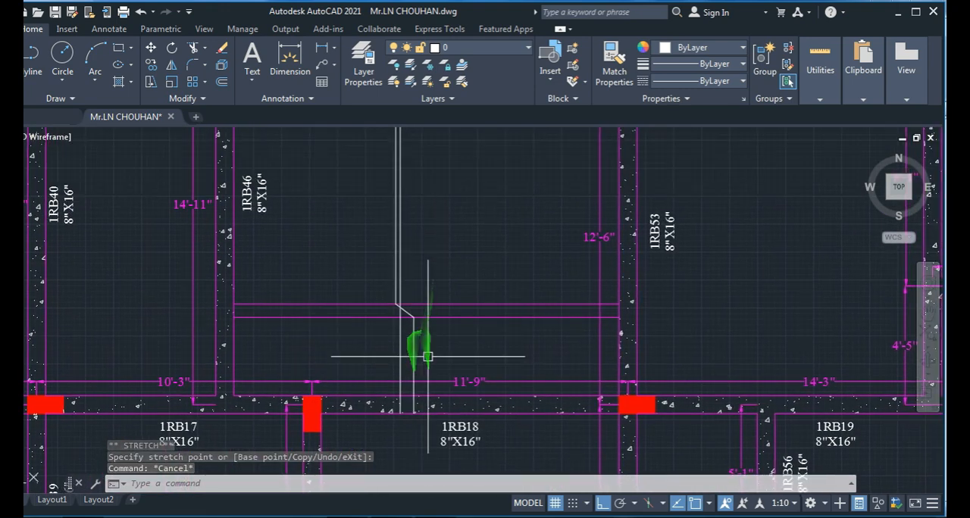
scroll(429, 260, down, 3)
scroll(405, 347, up, 2)
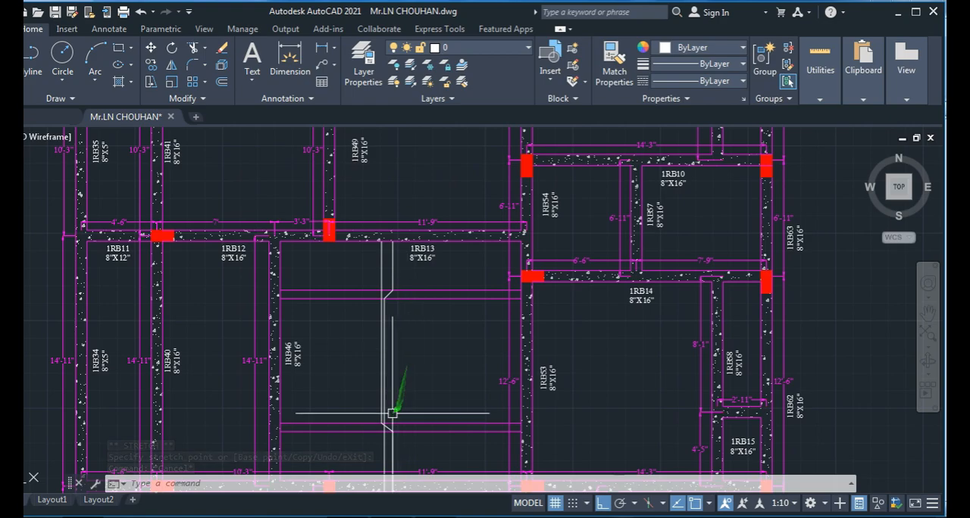
key(alt+Tab)
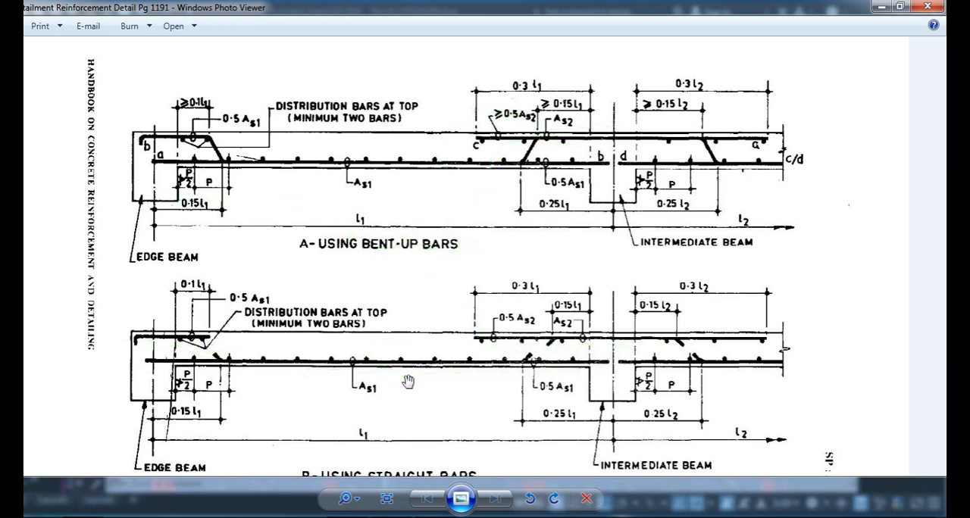
scroll(408, 381, down, 1)
scroll(401, 256, up, 1)
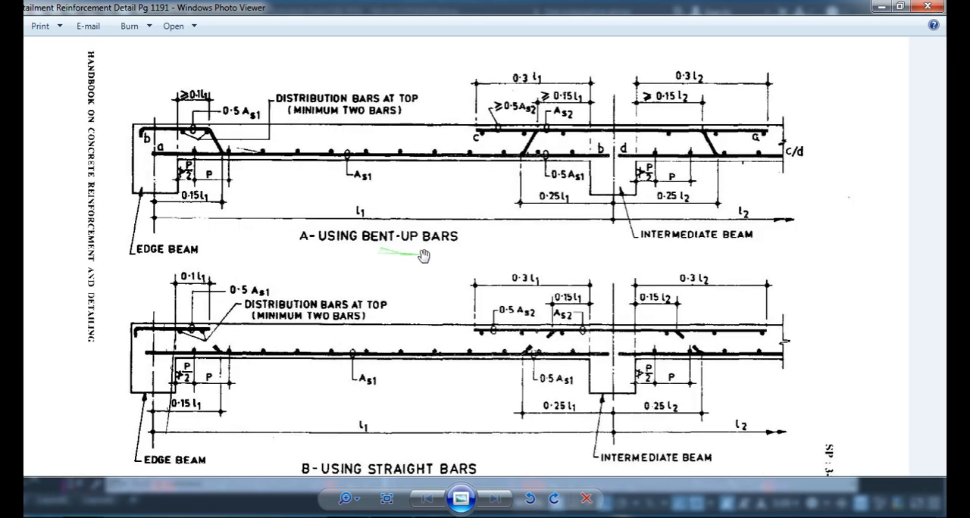
key(alt+Tab)
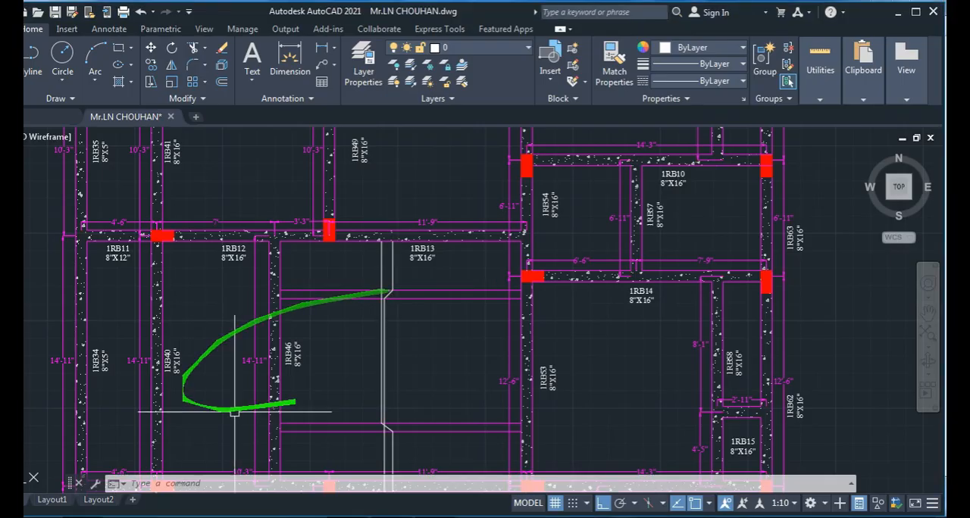
- Stretch the upper ends of the cranked and straight bar lines to the outer edge of beam 1RB13
middle_drag(405, 378, 416, 342)
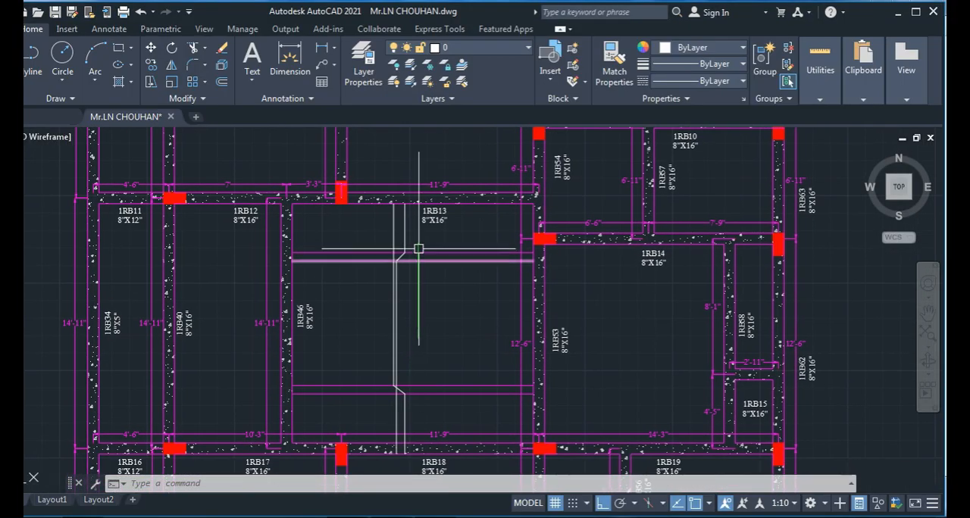
scroll(412, 210, up, 4)
middle_drag(411, 210, 412, 341)
click(399, 318)
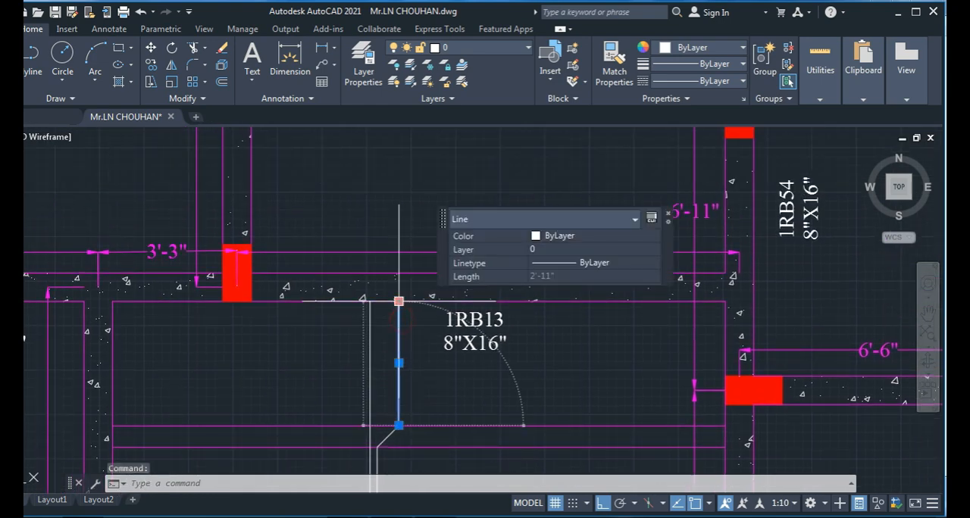
click(399, 298)
click(370, 315)
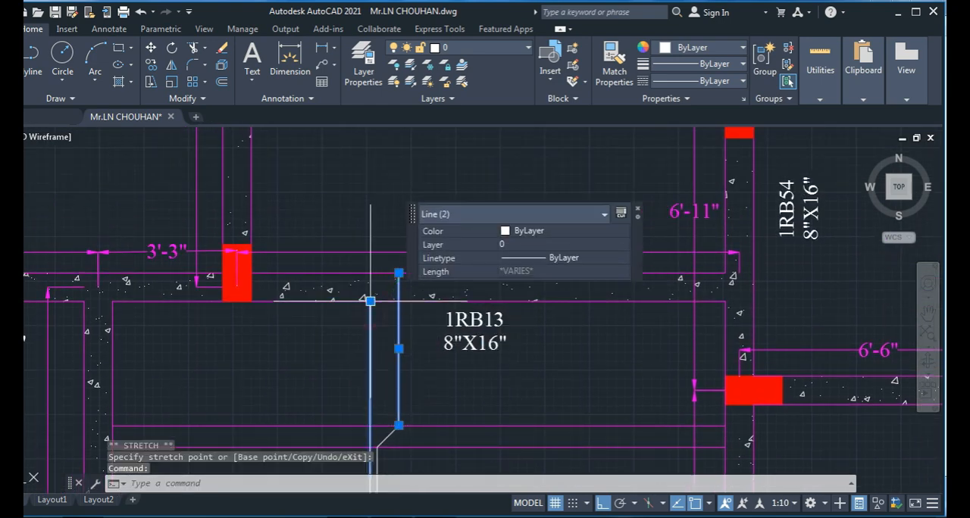
click(371, 302)
click(373, 275)
key(Escape)
key(Escape)
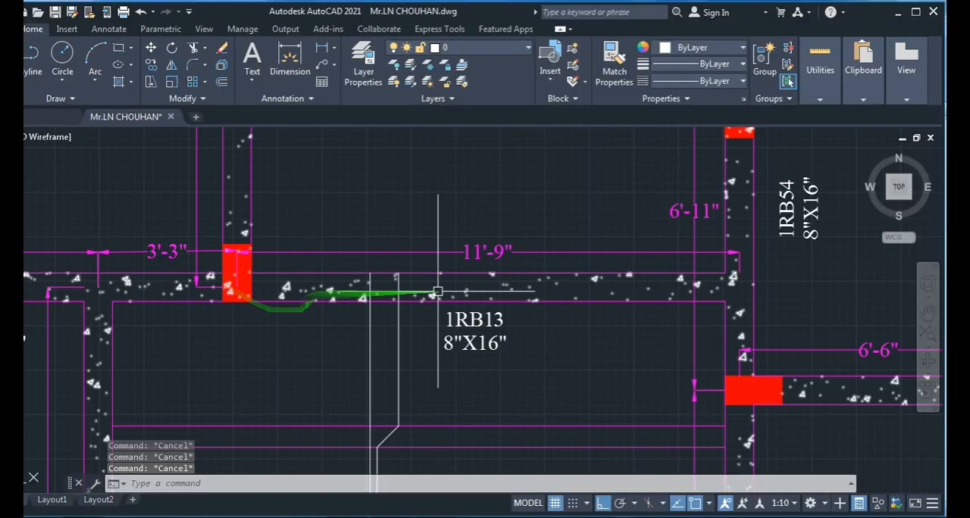
- Extend the upper end of the cranked bar by 3'1" beyond the outer edge of beam 1RB13
click(397, 339)
click(399, 270)
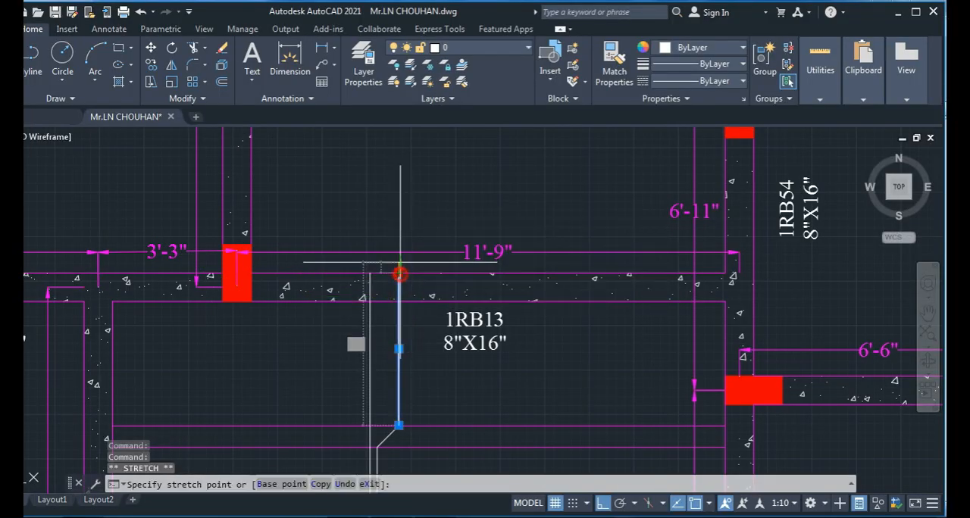
text(3')
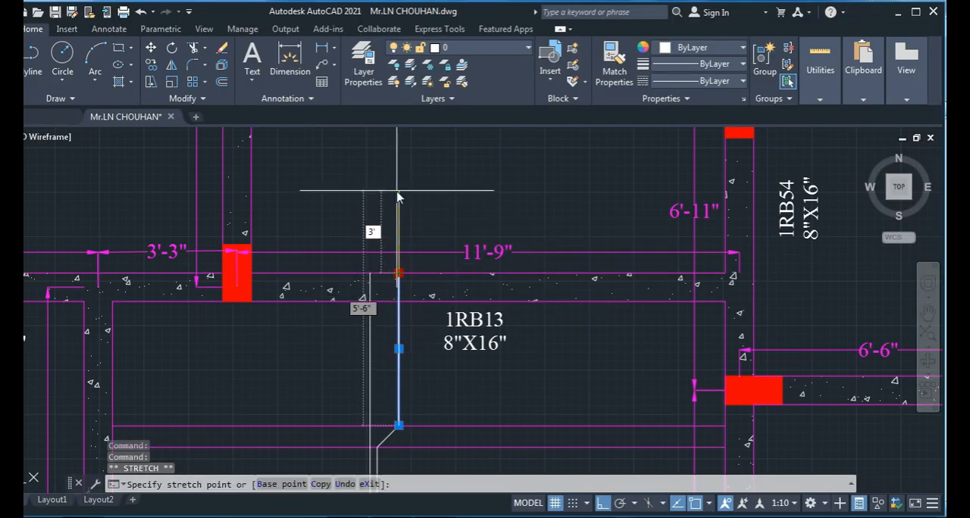
text(1)
key(Return)
scroll(431, 299, down, 2)
key(Escape)
key(Escape)
scroll(440, 410, down, 4)
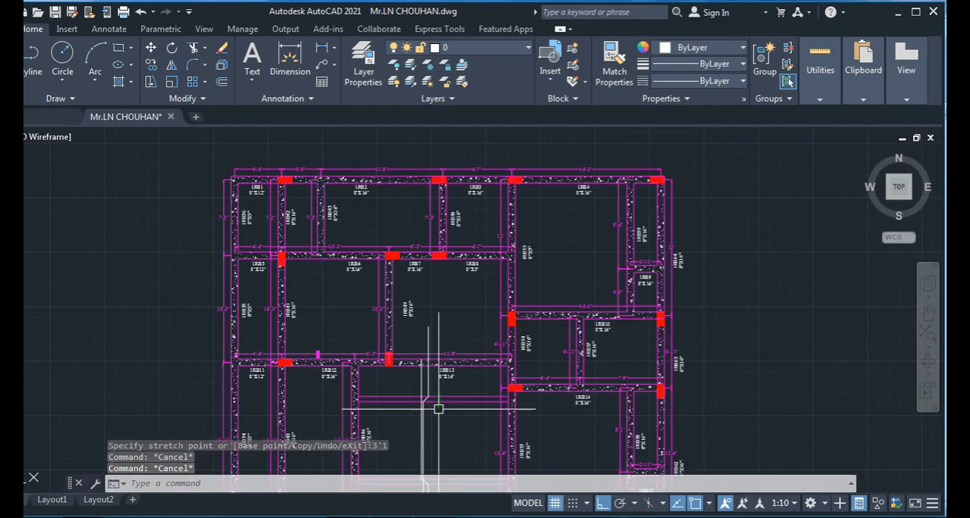
- Look up the Span2 extension in the Excel slab detailing sheet and extend the lower cranked bar end 5' beyond beam 1RB18
scroll(438, 394, up, 6)
click(359, 217)
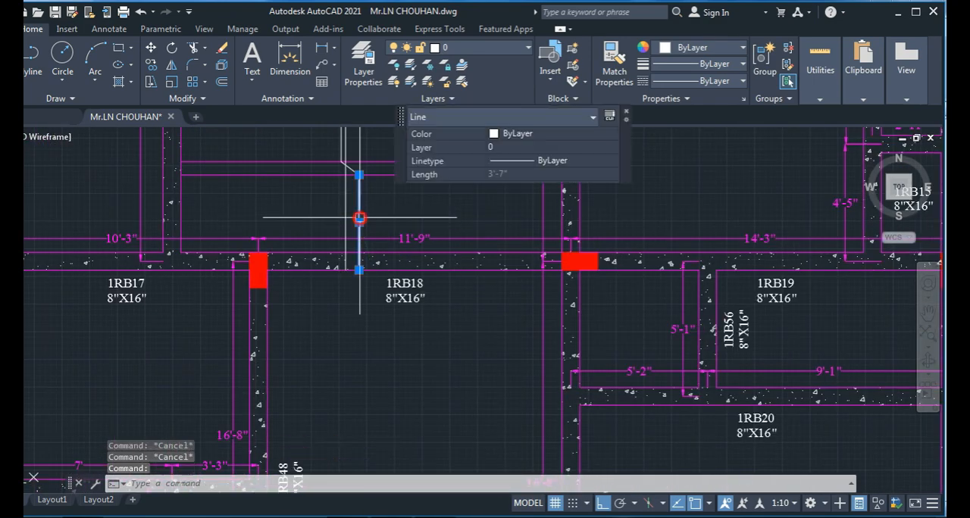
key(alt+Tab)
key(alt+Tab)
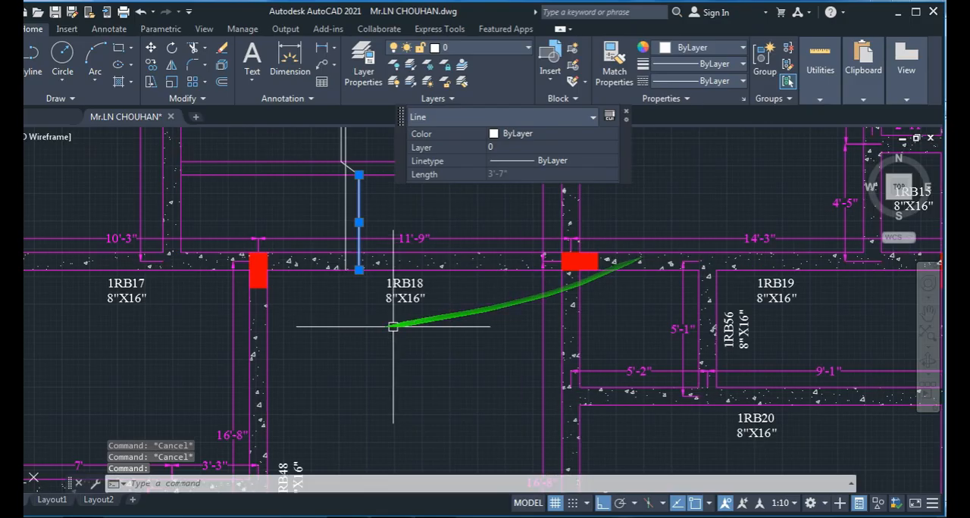
key(alt+Tab)
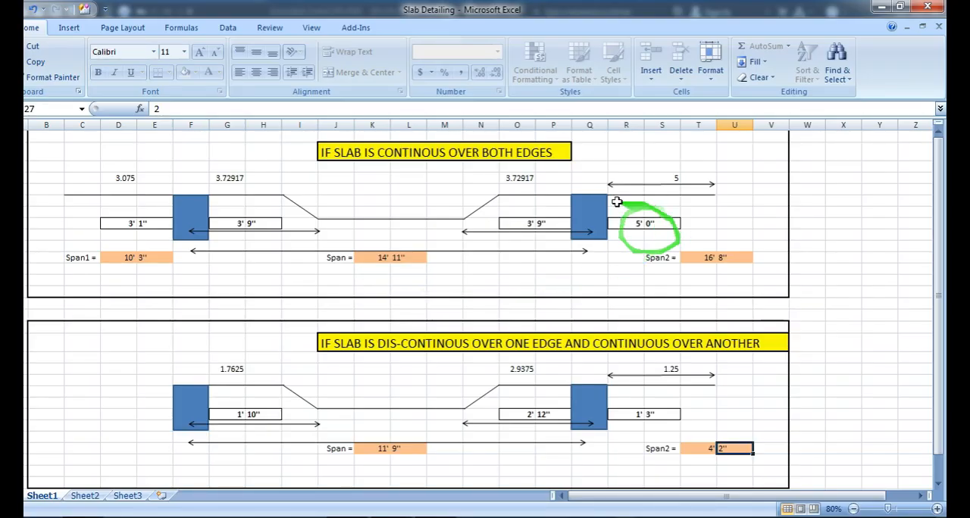
key(alt+Tab)
click(360, 261)
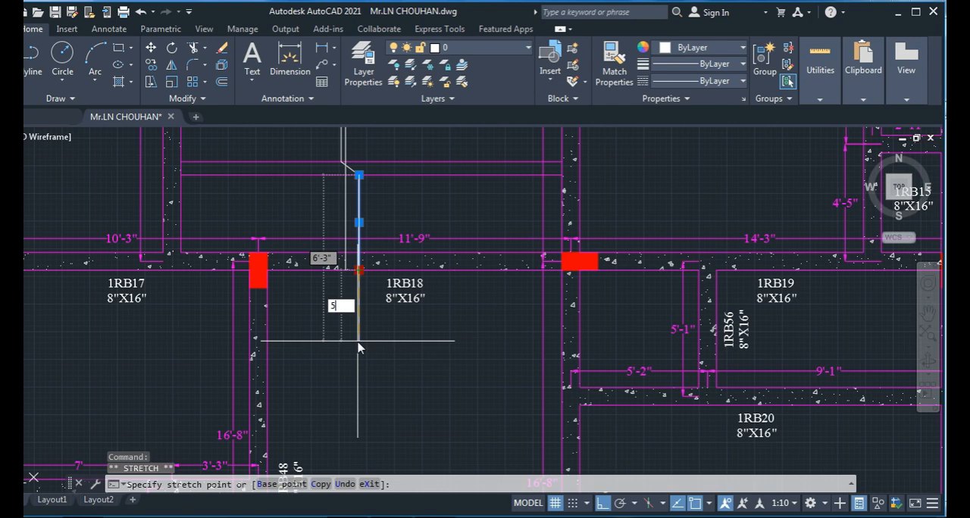
key(Escape)
key(Escape)
scroll(359, 348, down, 5)
key(Escape)
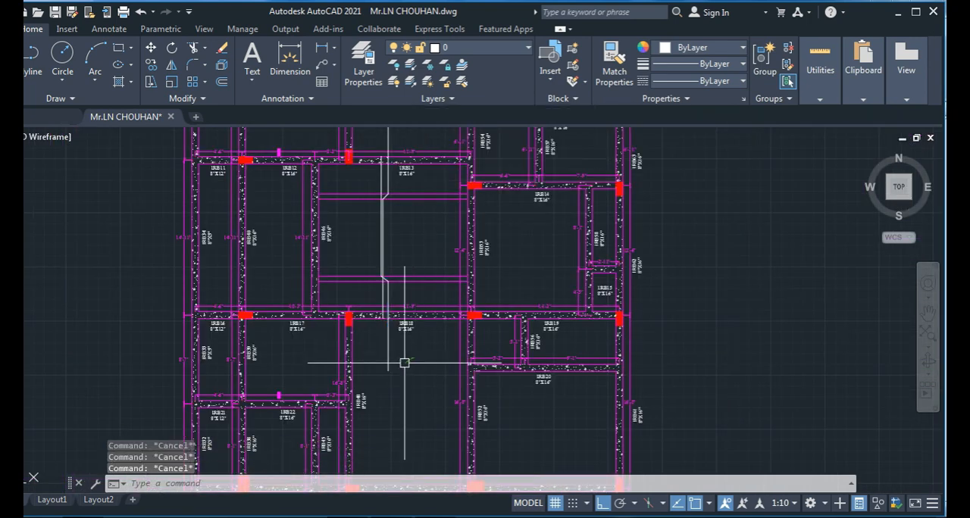
- Erase the upper and lower pairs of horizontal guide lines at the cranks in the panel between beams 1RB13 and 1RB18
middle_drag(405, 363, 401, 404)
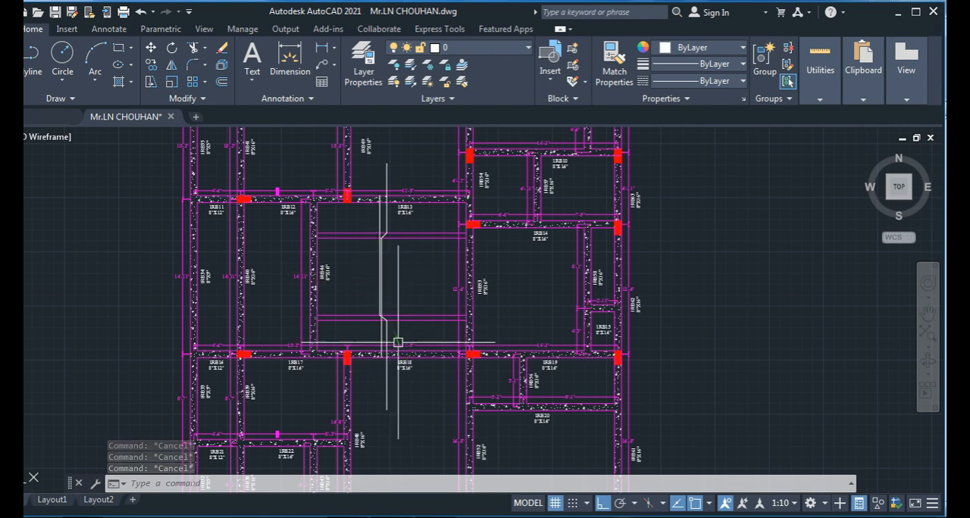
scroll(362, 286, up, 4)
scroll(429, 279, down, 2)
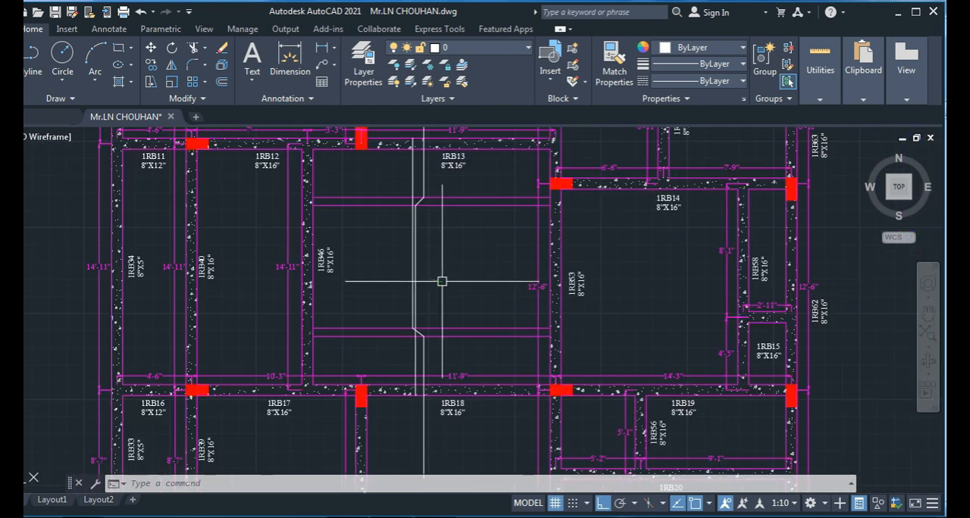
middle_drag(442, 280, 442, 327)
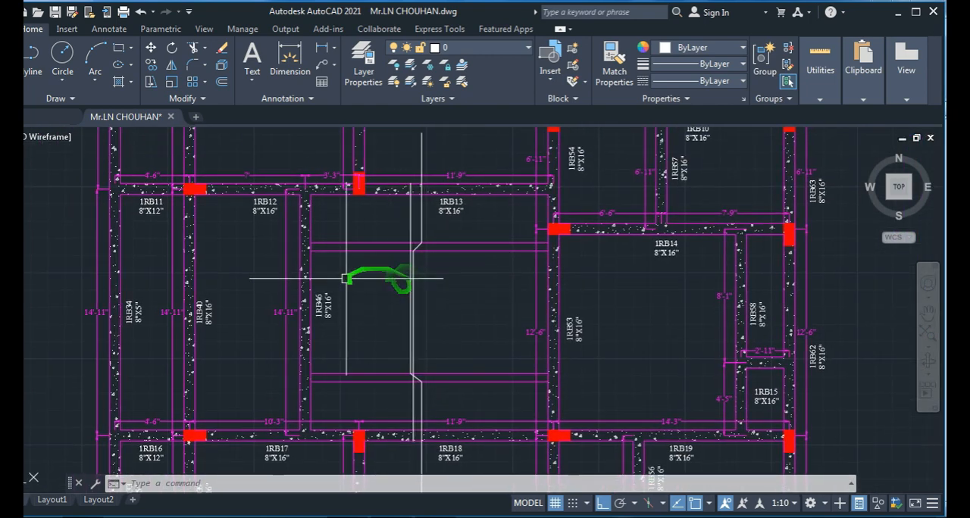
click(503, 236)
click(468, 281)
key(Delete)
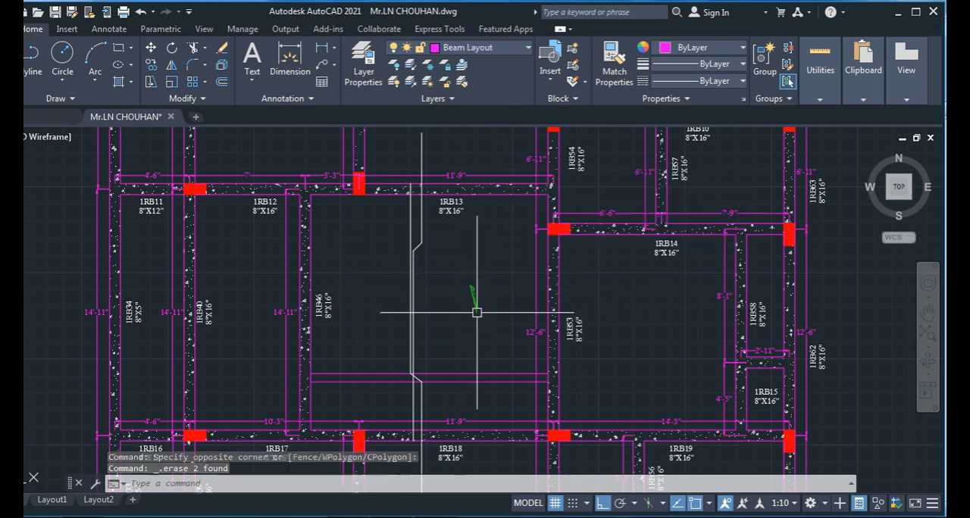
click(493, 348)
click(452, 388)
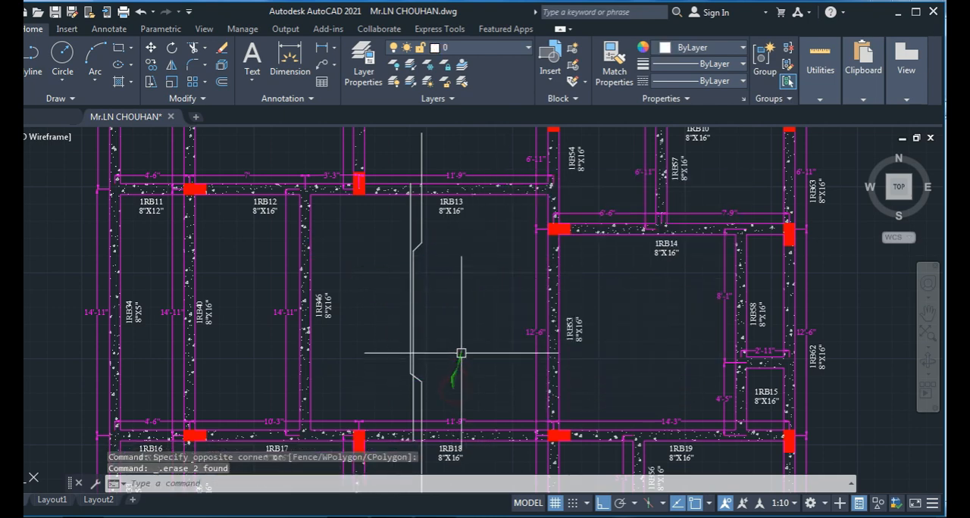
- Draw a circle of about 1" radius centred on the cranked bar line, just below its upper crank
middle_drag(432, 340, 426, 301)
scroll(422, 254, up, 4)
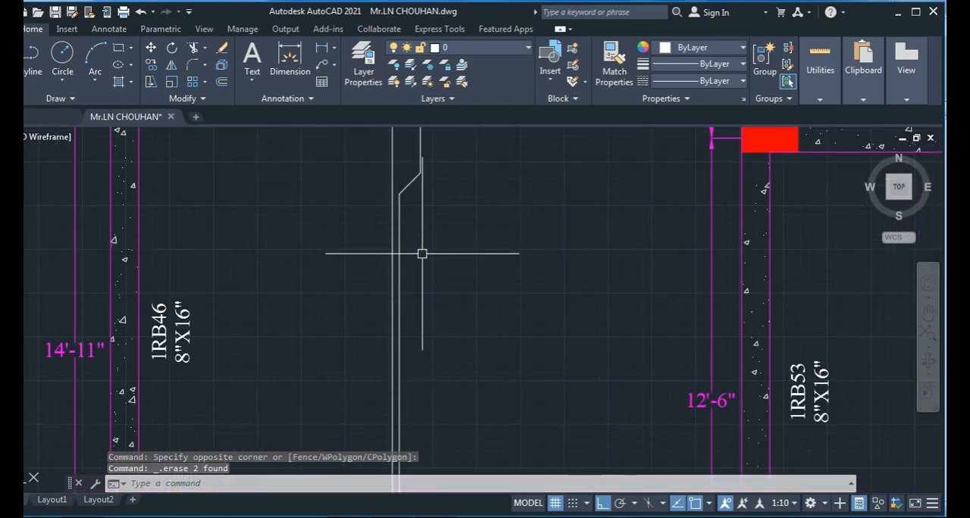
middle_drag(422, 254, 425, 334)
key(Escape)
key(Escape)
key(Escape)
drag(418, 328, 384, 351)
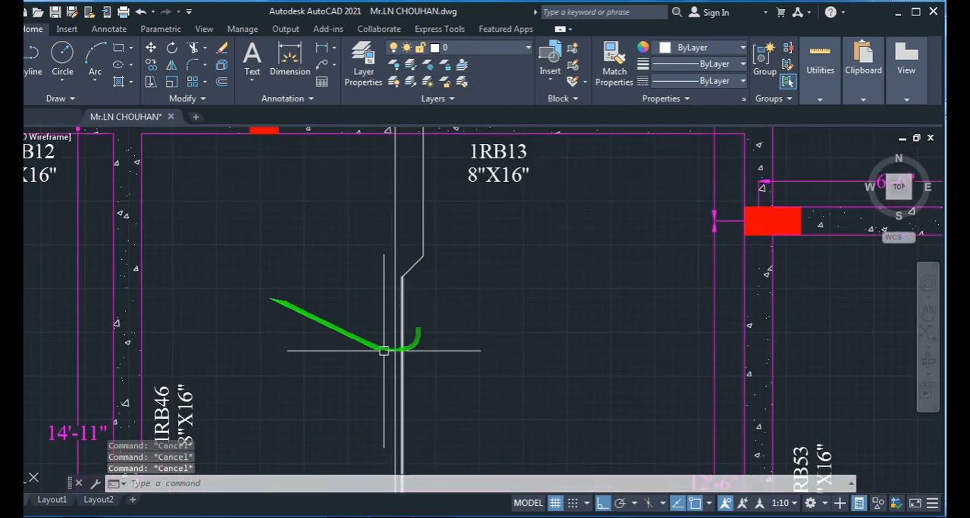
click(69, 62)
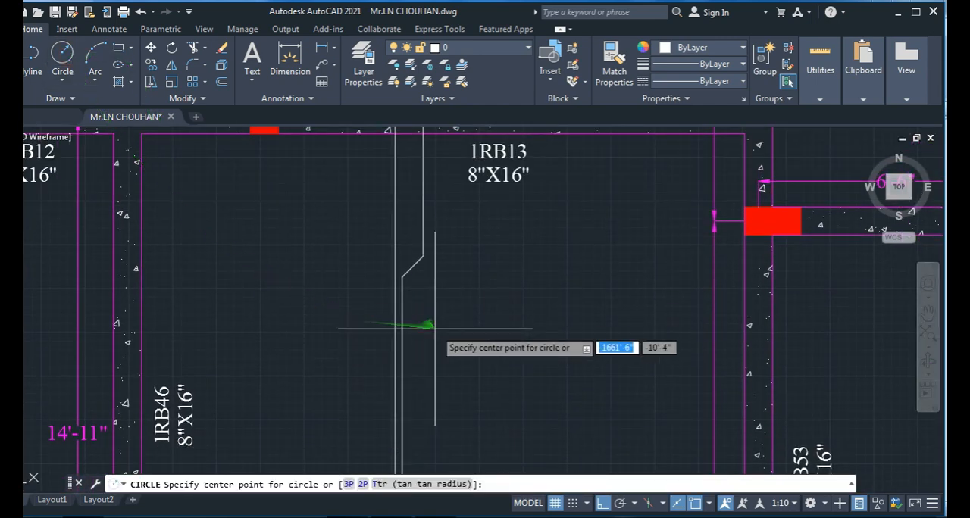
middle_drag(424, 329, 390, 293)
scroll(389, 293, up, 3)
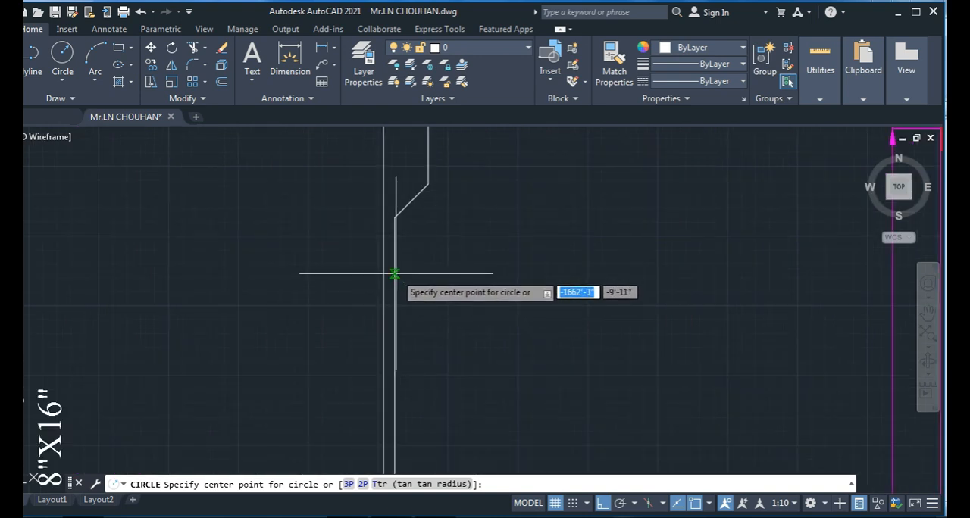
click(394, 274)
scroll(405, 276, up, 6)
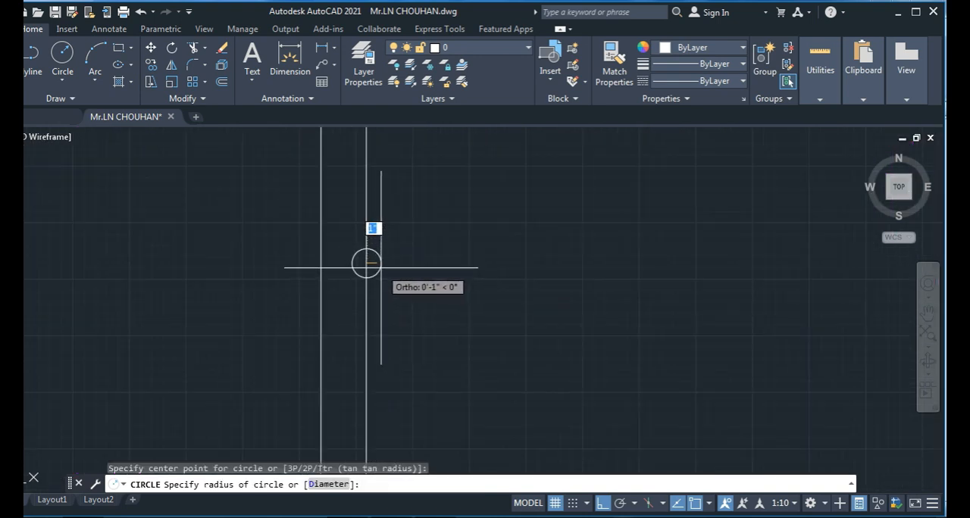
key(Escape)
key(Escape)
key(Escape)
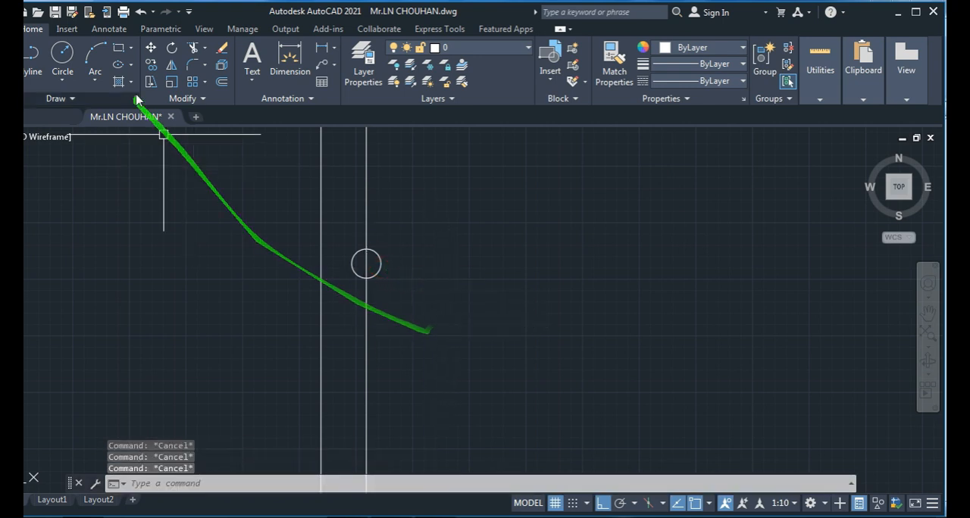
- Hatch the inside of the small circle on the cranked bar line
text(h)
key(Return)
click(365, 264)
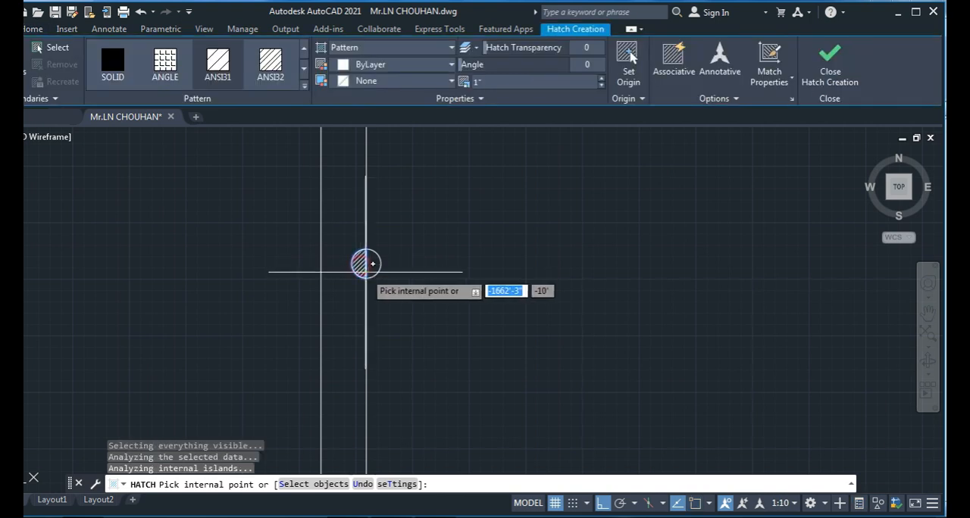
key(Escape)
key(Escape)
- Copy the hatched circle from the cranked bar onto the adjacent straight bar at the same level
click(396, 245)
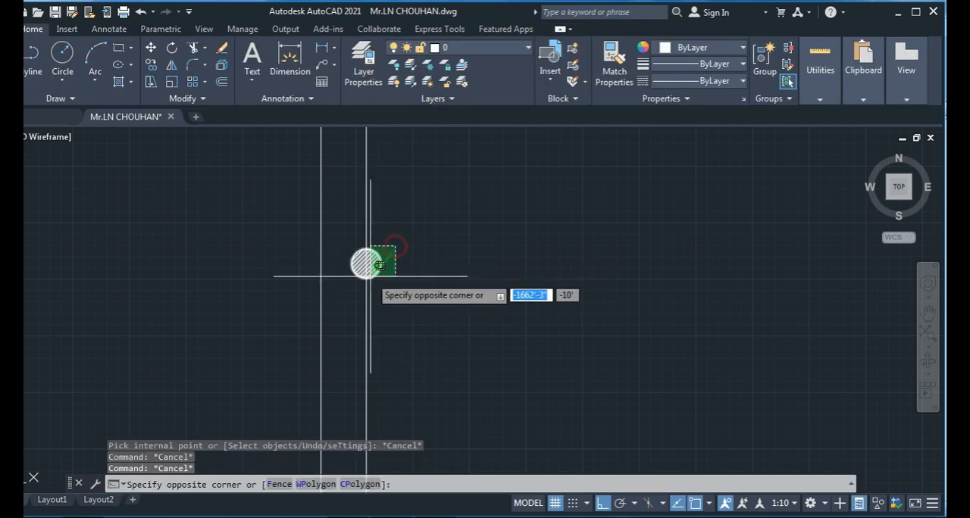
click(370, 282)
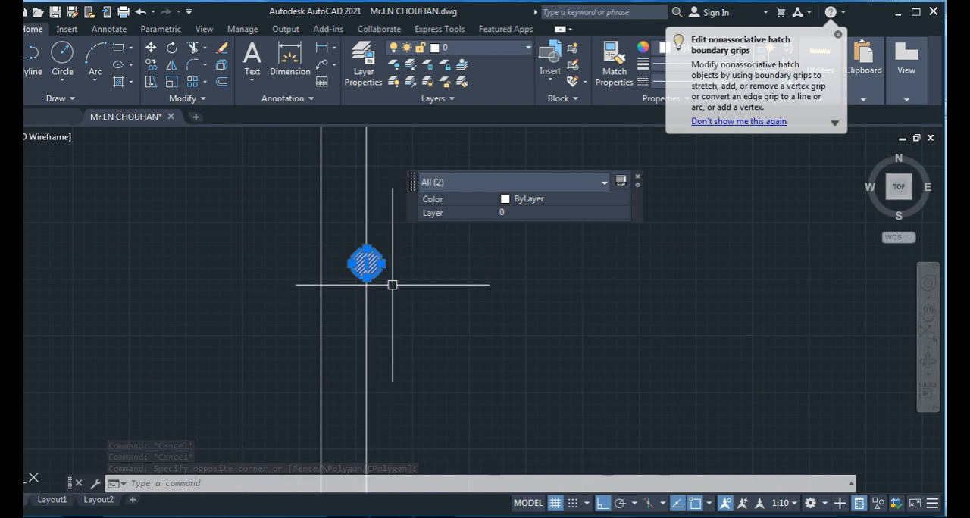
mouse_move(380, 270)
mouse_down()
mouse_move(441, 332)
mouse_move(431, 332)
mouse_up()
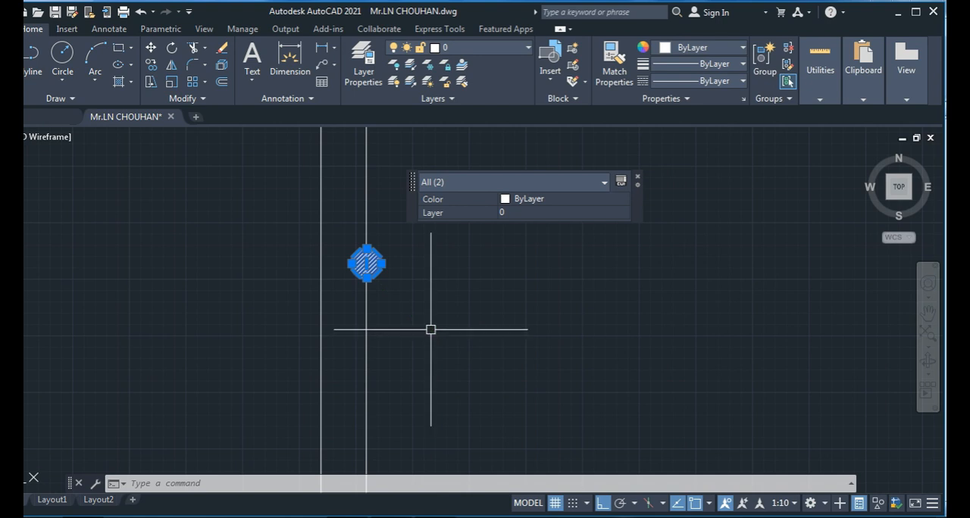
text(co)
key(Return)
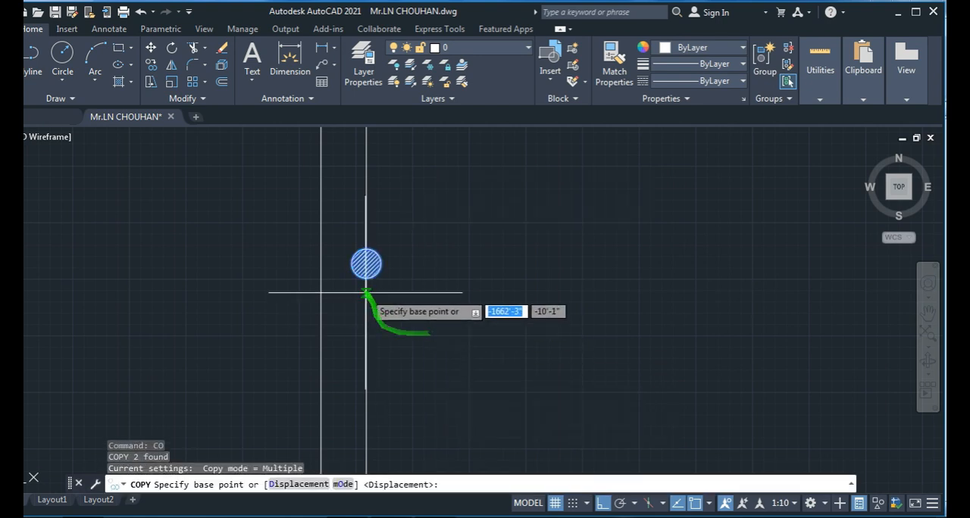
click(366, 263)
click(320, 263)
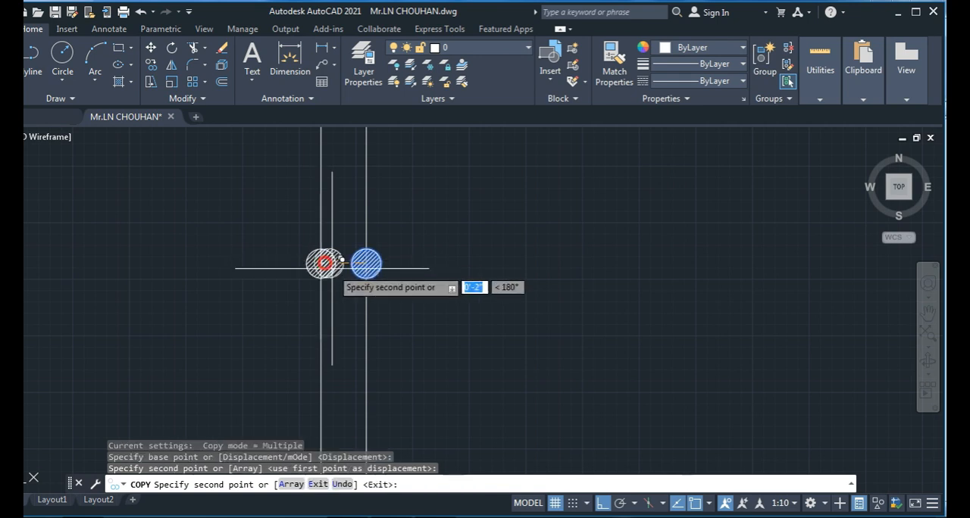
key(Escape)
key(Escape)
key(Escape)
- Dimension the panel horizontally between the inner faces of beams 1RB46 and 1RB53, with the dimension line passing through the two hatched circles
scroll(443, 345, down, 5)
scroll(442, 336, up, 4)
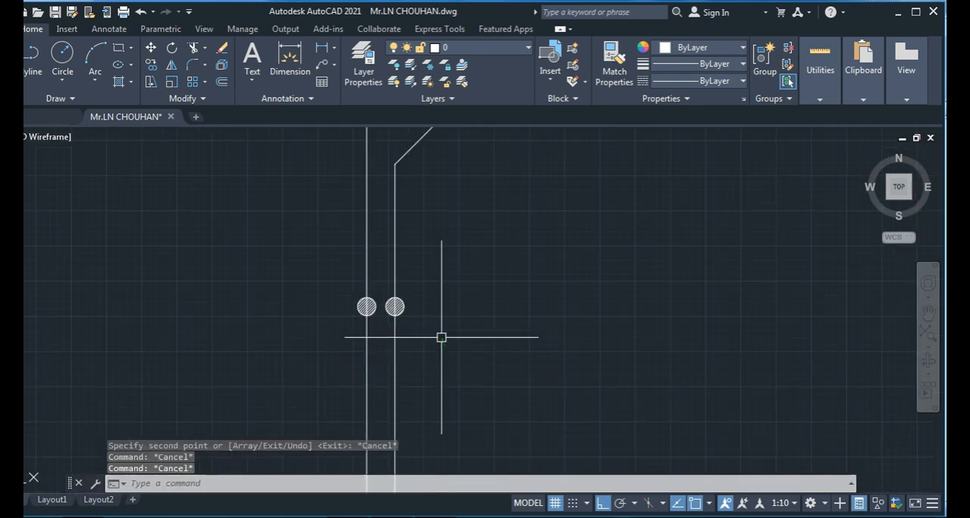
scroll(441, 336, down, 4)
middle_drag(438, 341, 535, 332)
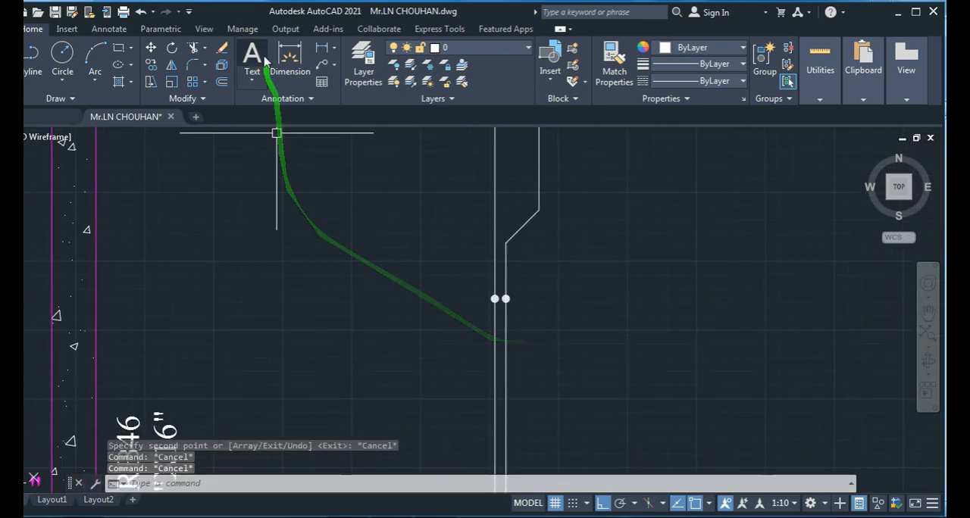
click(290, 61)
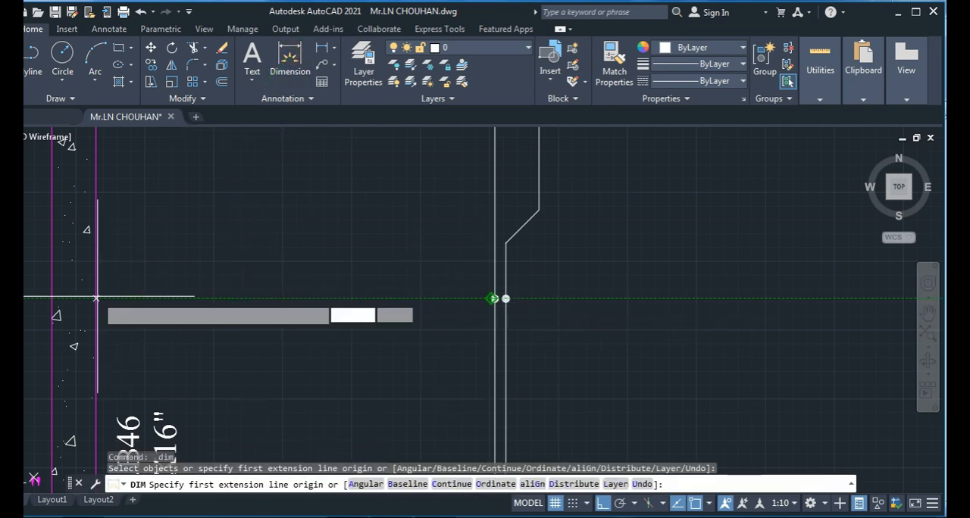
click(96, 298)
scroll(96, 298, down, 3)
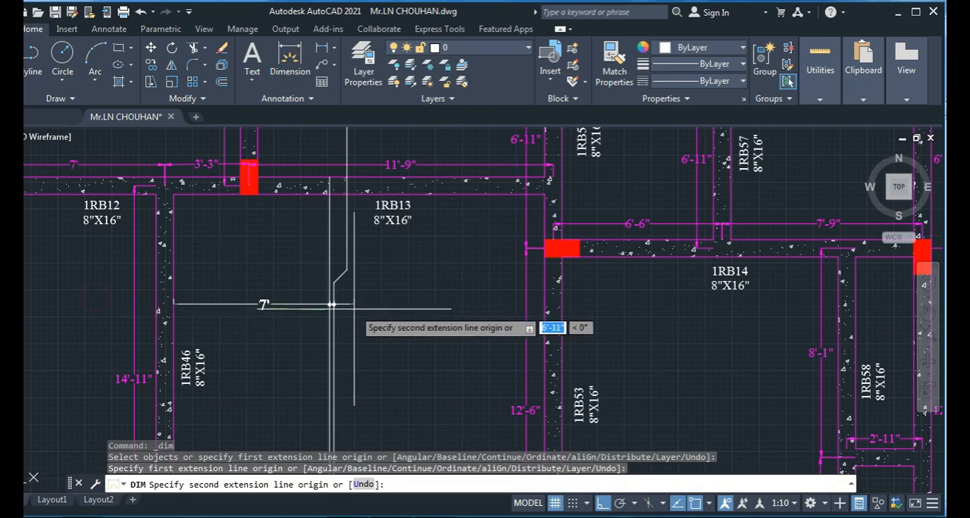
click(546, 306)
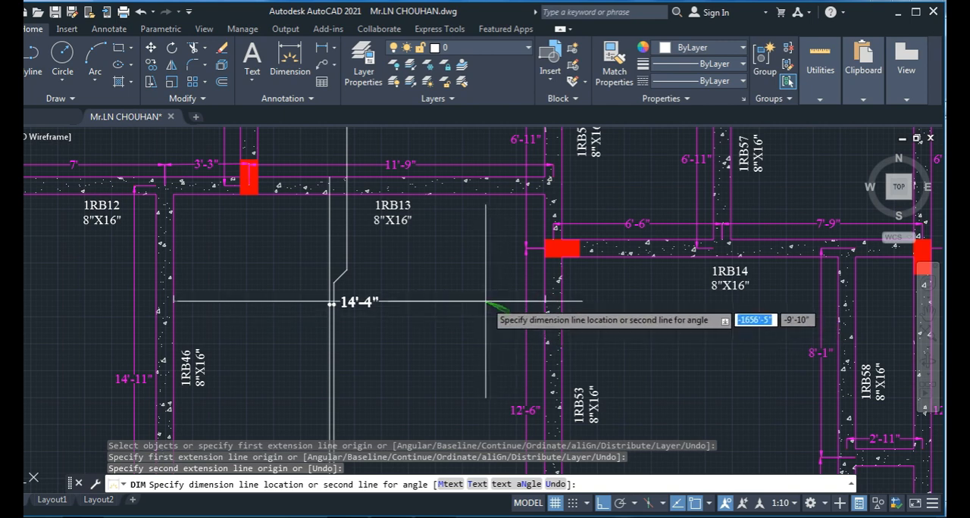
scroll(331, 304, up, 4)
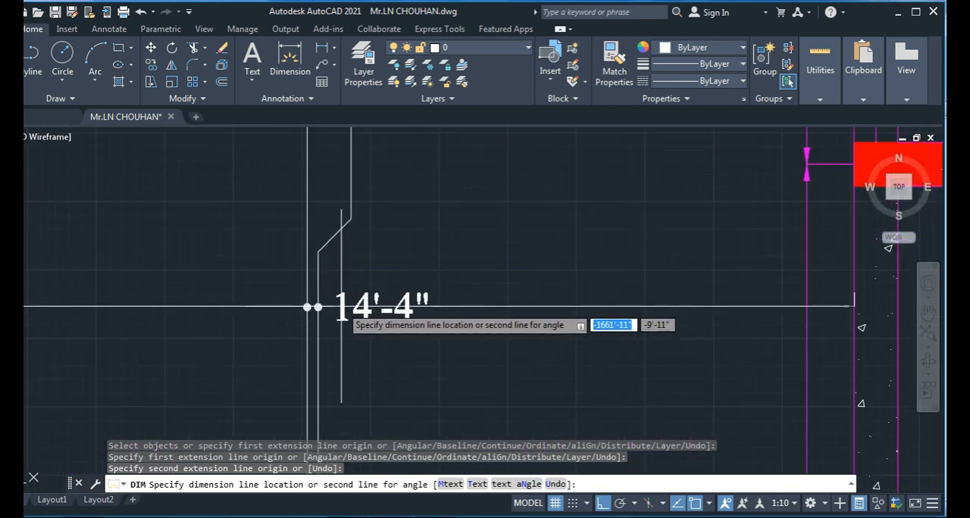
click(341, 308)
key(Escape)
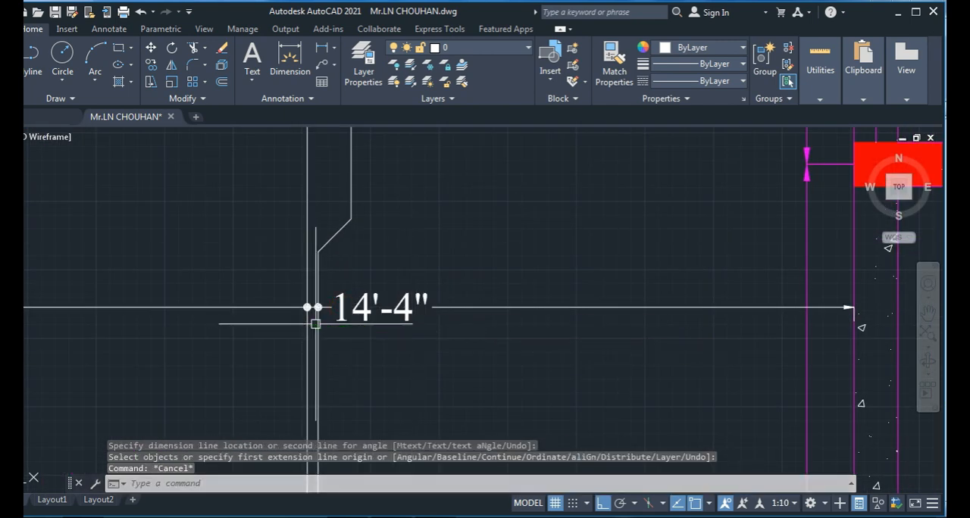
- Override the text of the dimension through the circles with the bar label 10 Ø @ 6" c/c
scroll(315, 309, up, 7)
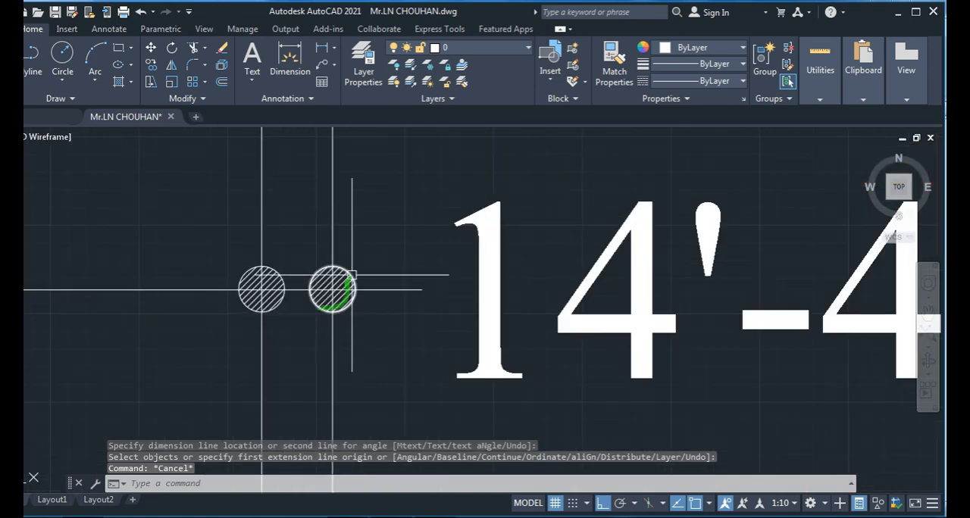
scroll(338, 299, down, 5)
scroll(319, 295, down, 4)
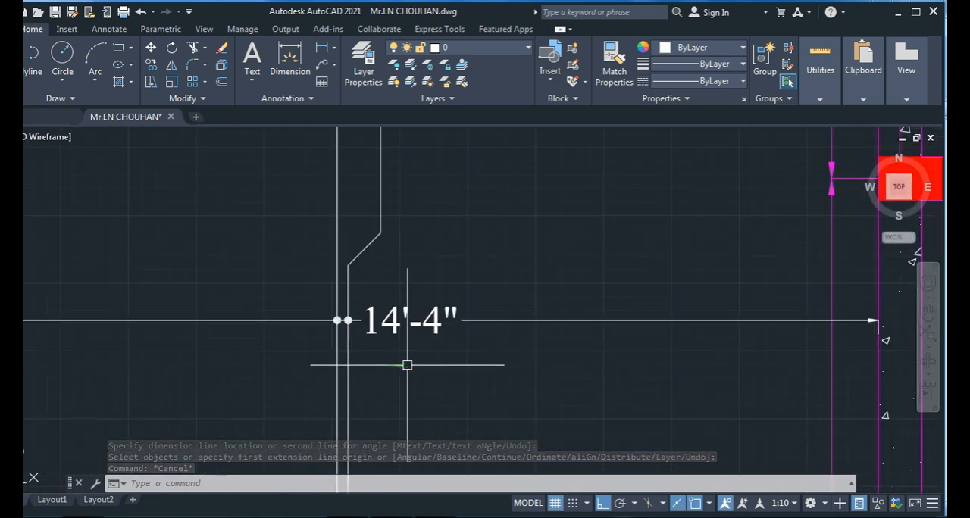
scroll(405, 335, up, 2)
scroll(405, 337, down, 2)
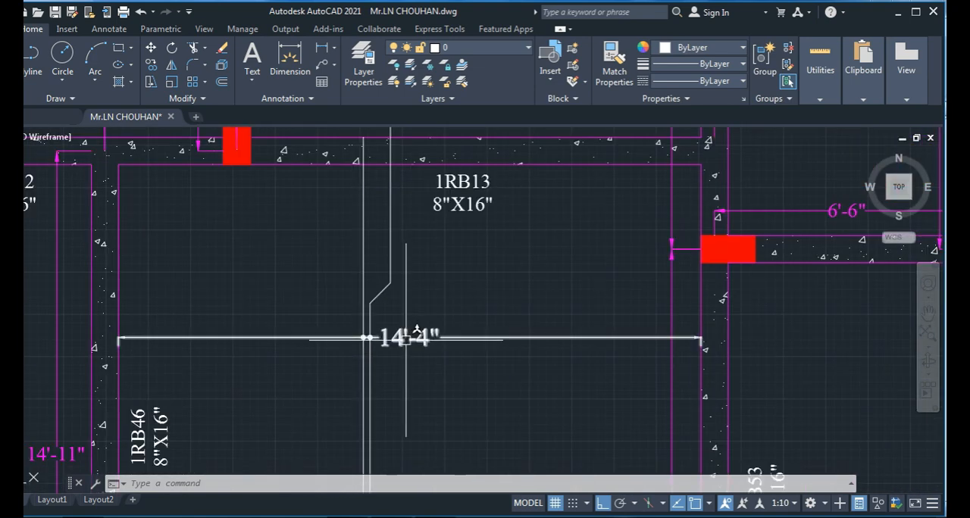
middle_drag(406, 351, 417, 337)
double_click(433, 321)
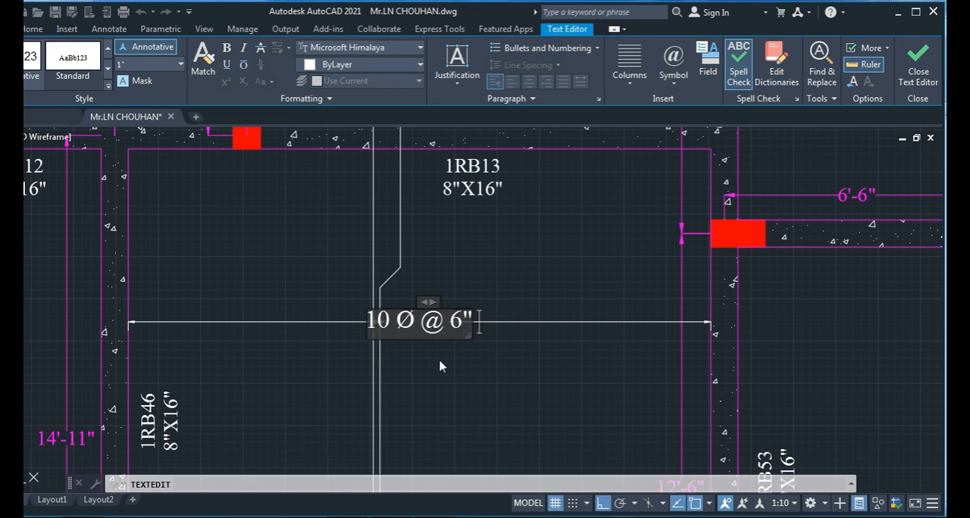
text(/c)
click(439, 361)
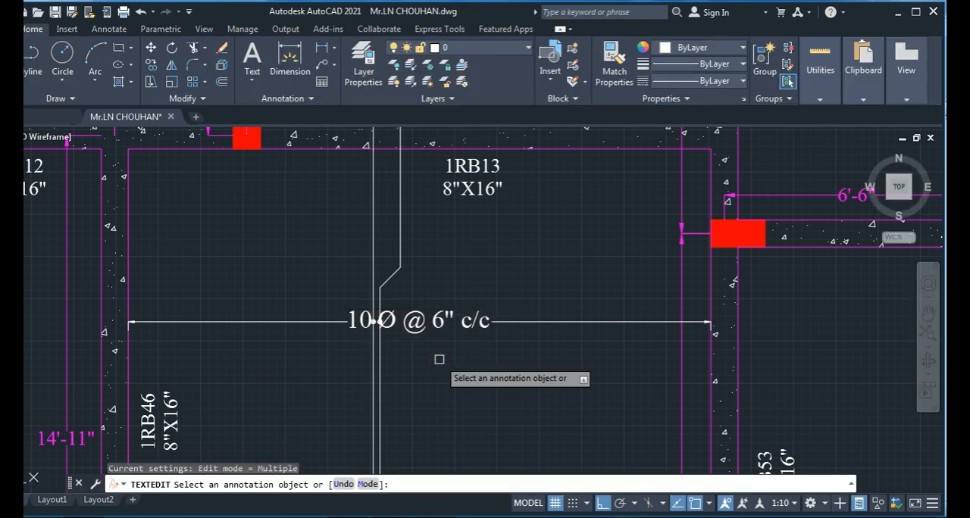
key(Escape)
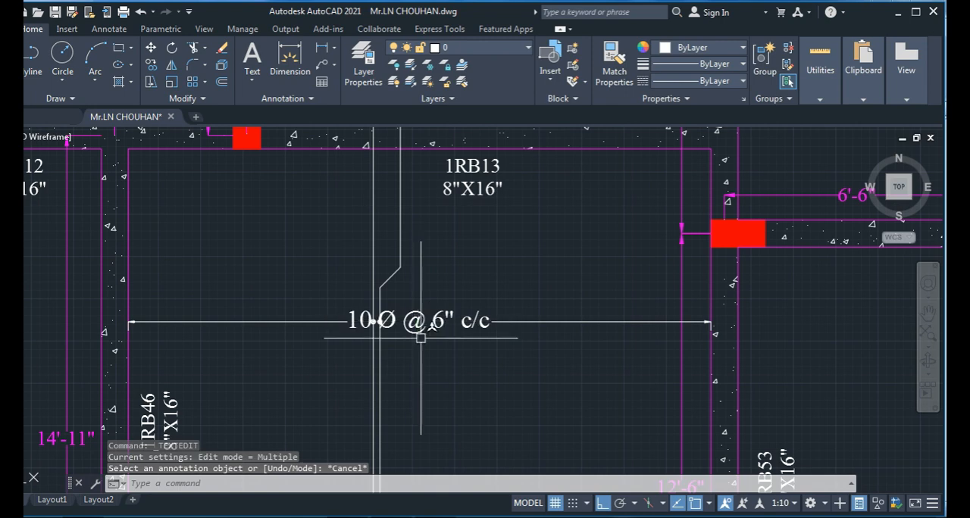
key(Escape)
- Shift the 10 Ø @ 6" c/c label along its dimension line to the right of the two bars
click(413, 327)
scroll(413, 330, up, 2)
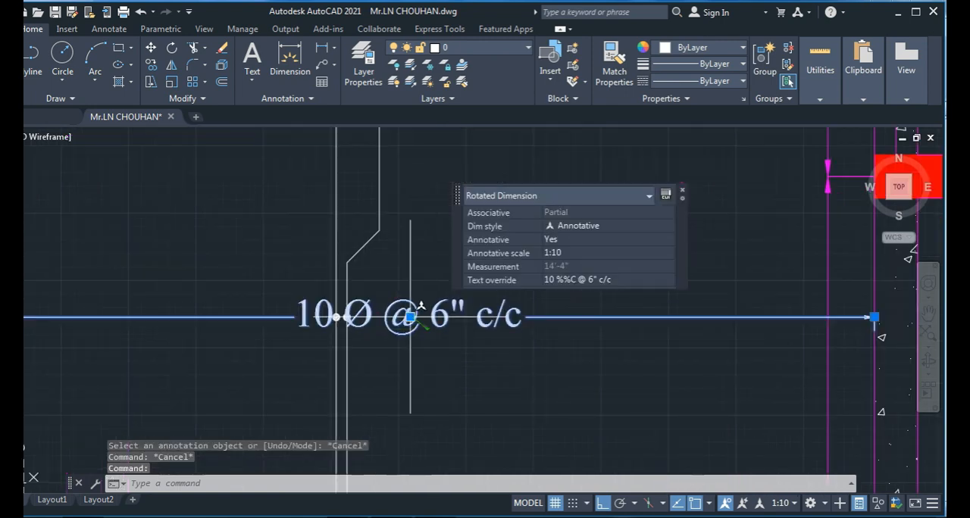
click(410, 317)
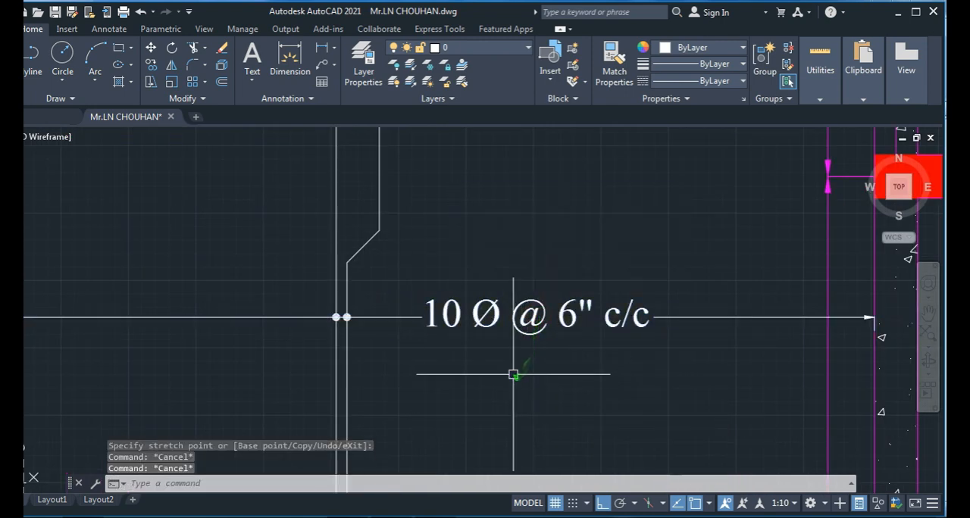
scroll(513, 375, down, 5)
scroll(520, 390, up, 2)
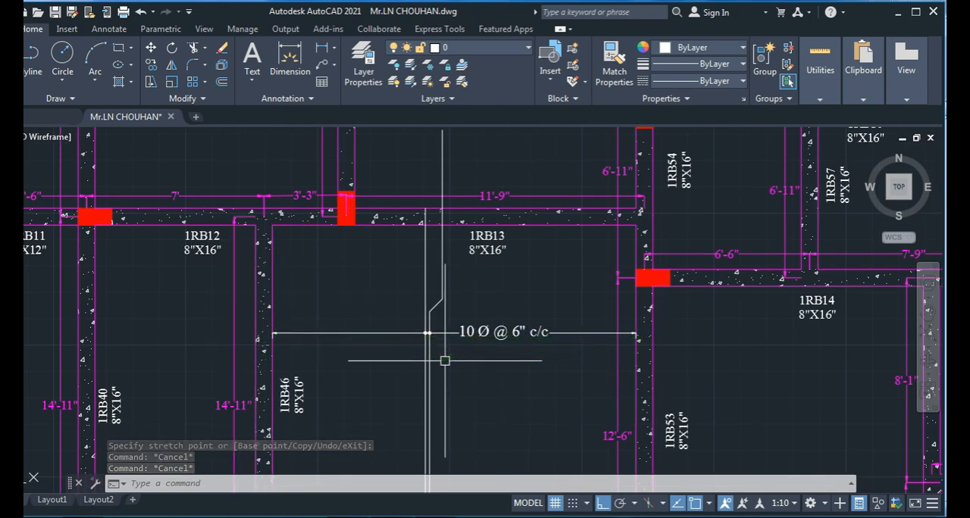
- Examine the labelled bars between beams 1RB13 and 1RB18 together with the surrounding slab panels
middle_drag(448, 366, 429, 334)
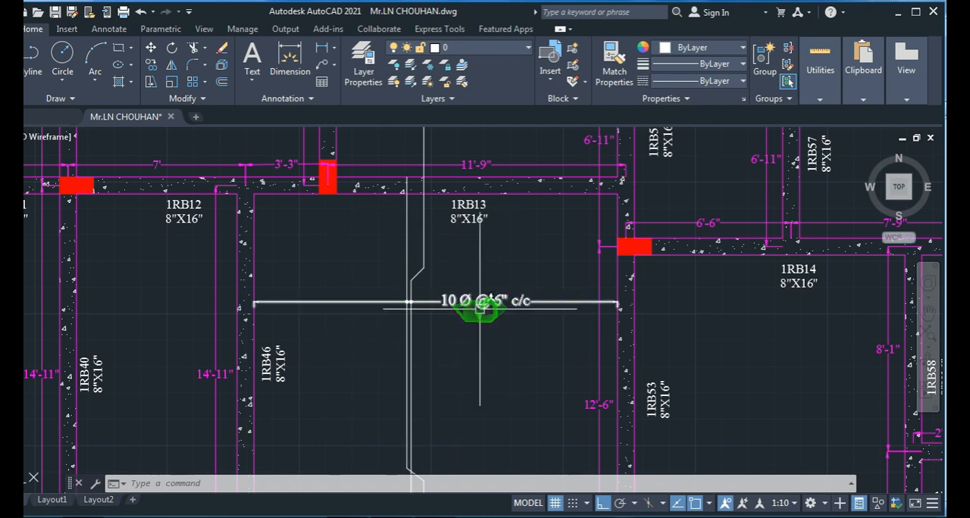
scroll(525, 306, down, 5)
scroll(433, 340, up, 3)
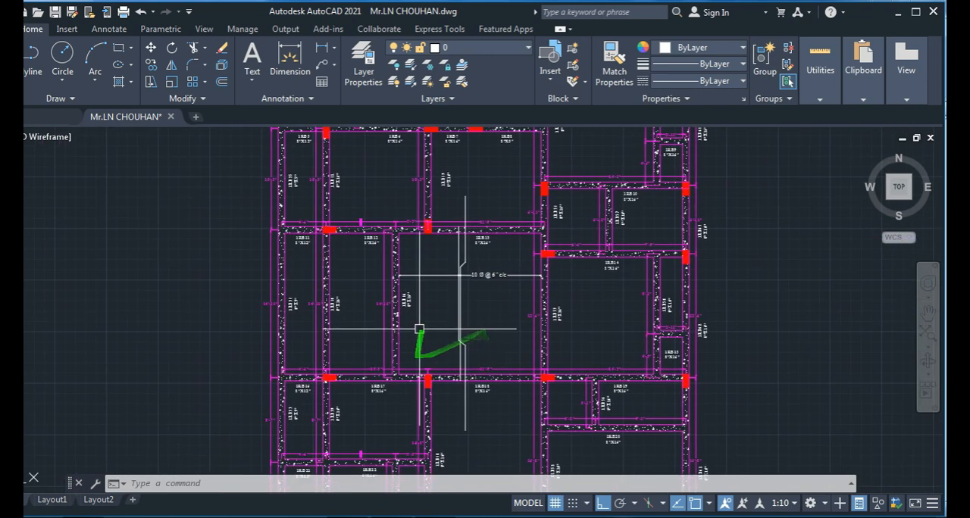
middle_drag(422, 346, 384, 323)
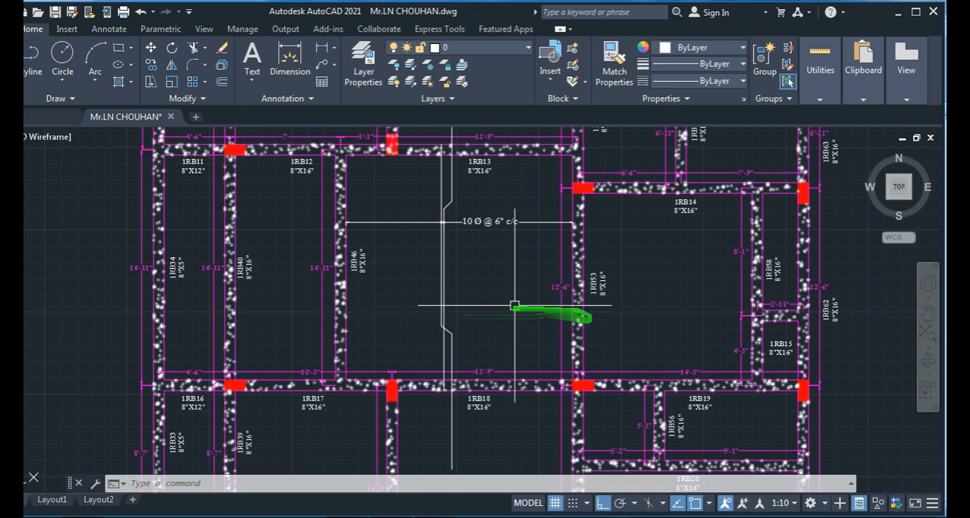
scroll(429, 302, up, 4)
scroll(402, 305, down, 4)
middle_drag(403, 308, 401, 344)
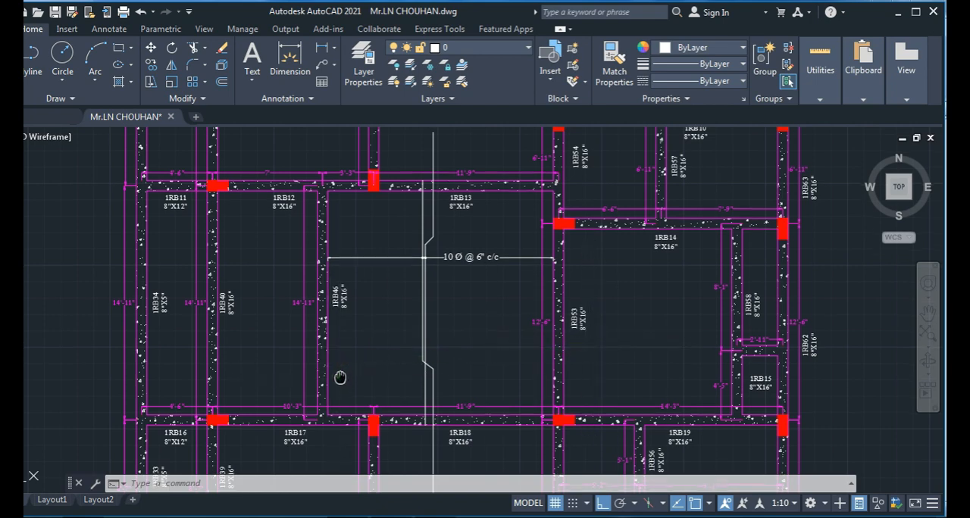
middle_drag(380, 392, 378, 373)
scroll(378, 372, up, 3)
middle_drag(392, 296, 372, 450)
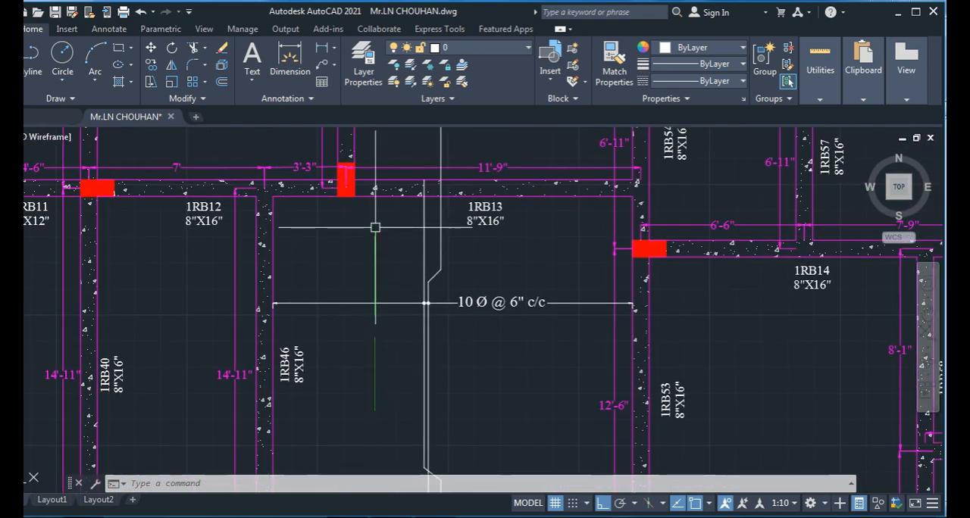
- Measure the panel along beam 1RB18 from the inner face of beam 1RB46 to the far face of beam 1RB53, leaving no dimension
scroll(375, 222, down, 3)
middle_drag(377, 328, 369, 270)
scroll(368, 271, up, 2)
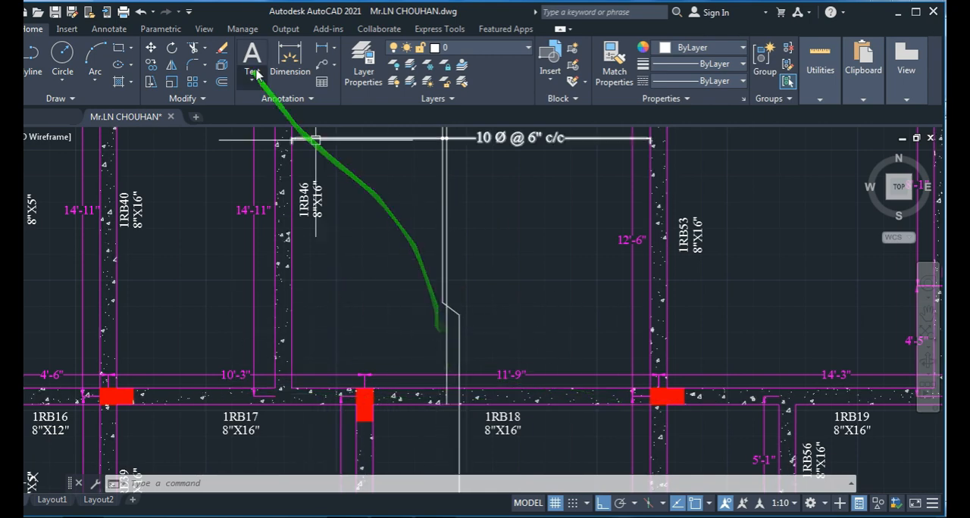
click(297, 78)
click(292, 388)
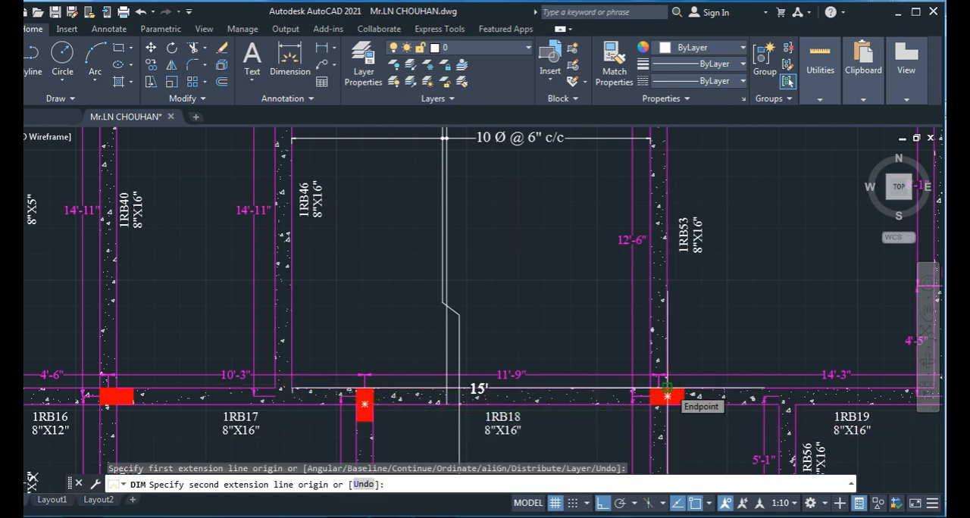
key(Escape)
key(Escape)
key(Escape)
- Switch to the Slab Detailing workbook in Excel and set the main span of the slab continuous over both edges to 15' 0"
key(alt+Tab)
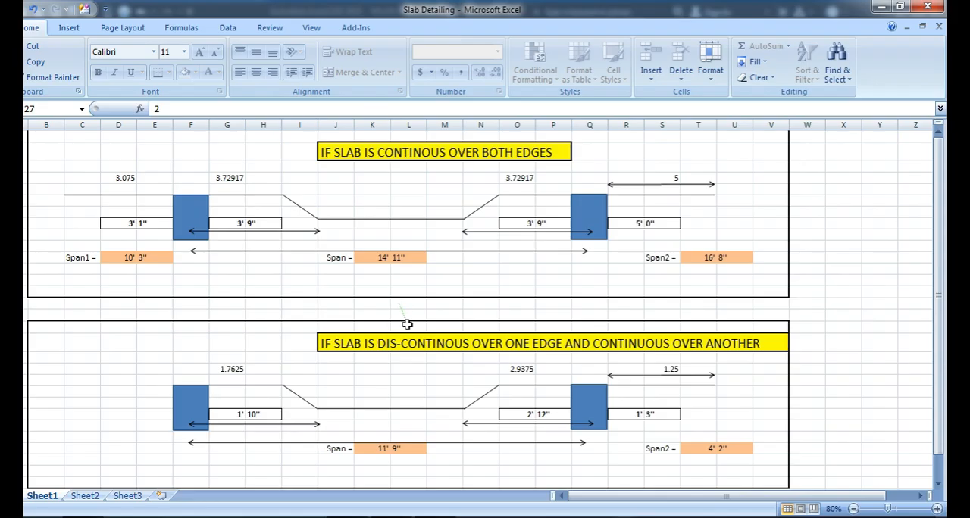
click(378, 258)
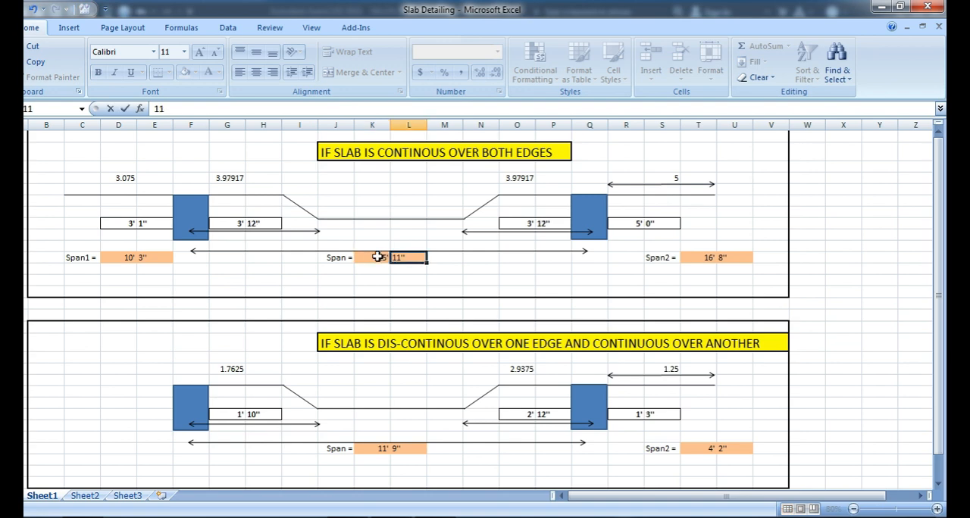
text(0)
key(Left)
- Read the width of the adjacent panel below beam 1RB12 in AutoCAD and set Span1 to 7' 0" in the Excel sheet
key(alt+Tab)
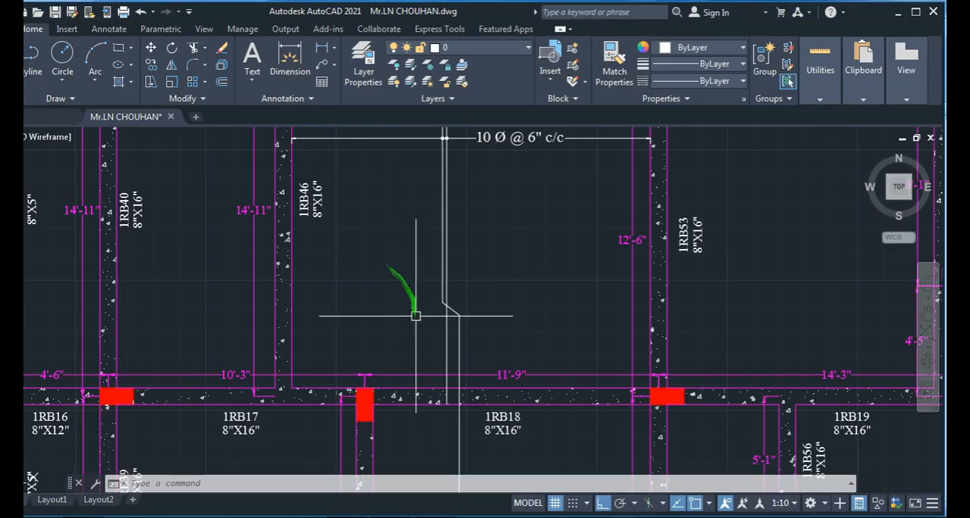
scroll(410, 303, down, 2)
mouse_move(455, 390)
middle_down()
mouse_move(420, 213)
mouse_move(424, 381)
mouse_move(416, 398)
middle_up()
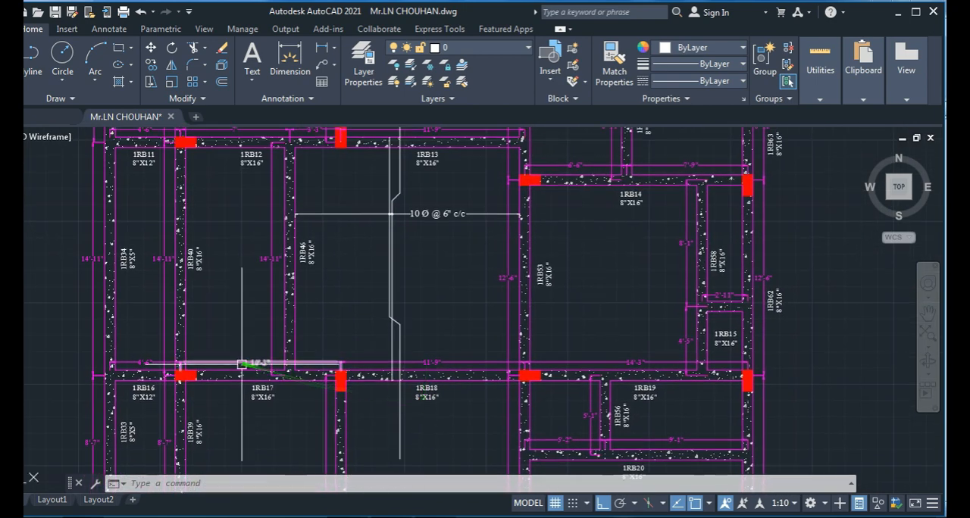
middle_drag(237, 264, 247, 314)
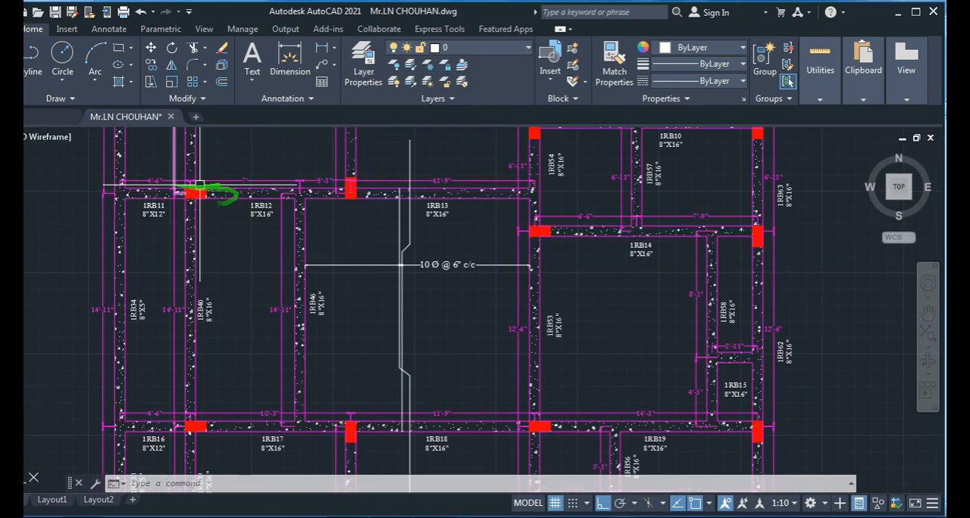
scroll(251, 193, up, 2)
key(alt+Tab)
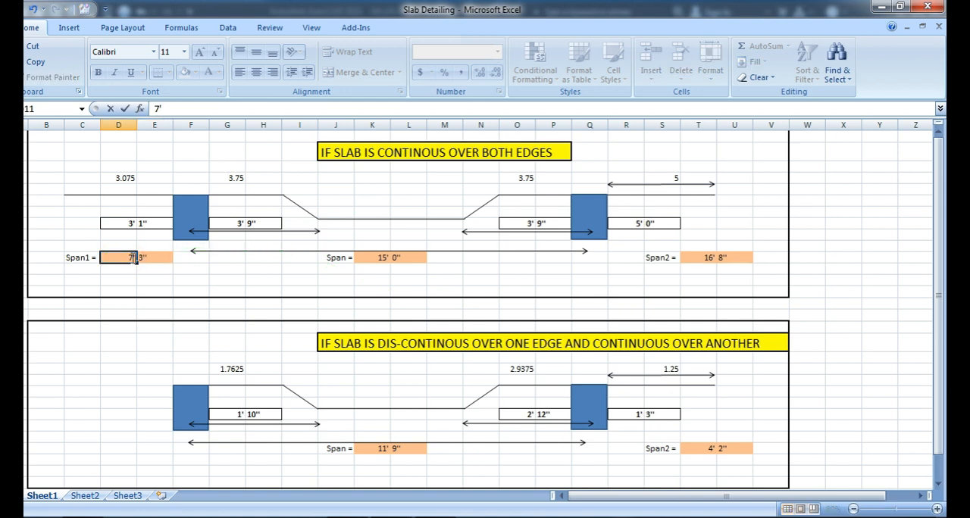
key(Tab)
text(0)
key(Tab)
key(alt+Tab)
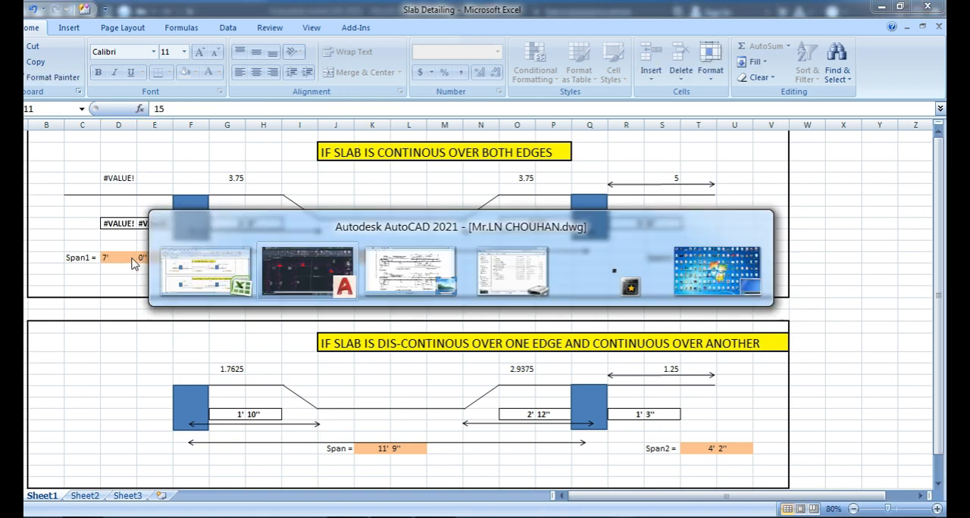
key(alt+Tab)
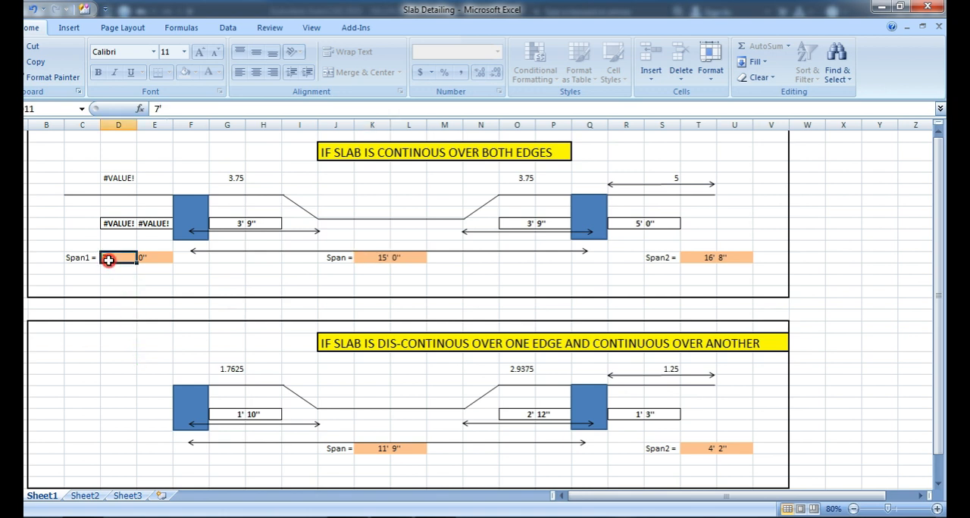
key(Tab)
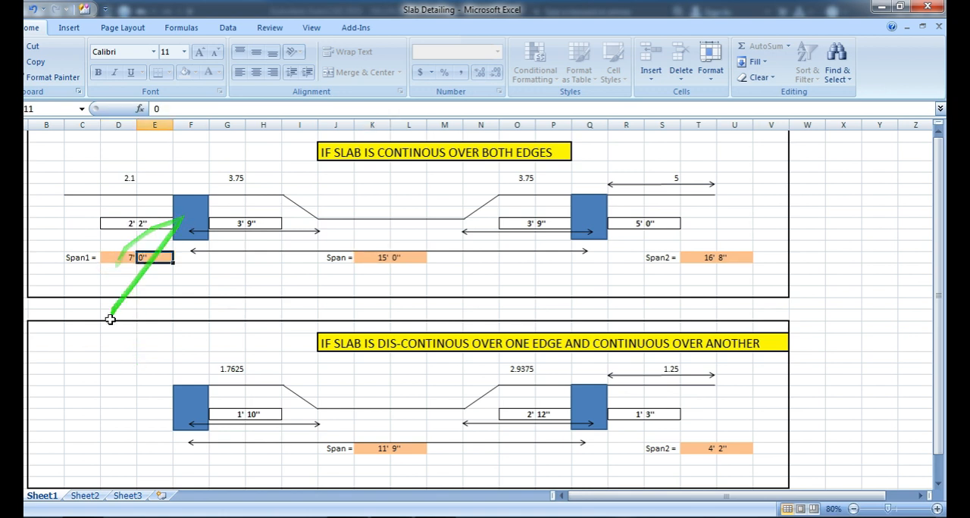
- Measure the adjacent panel between beams 1RB53 and 1RB58 in AutoCAD and set Span2 to 11' 4" in the Excel sheet
click(698, 260)
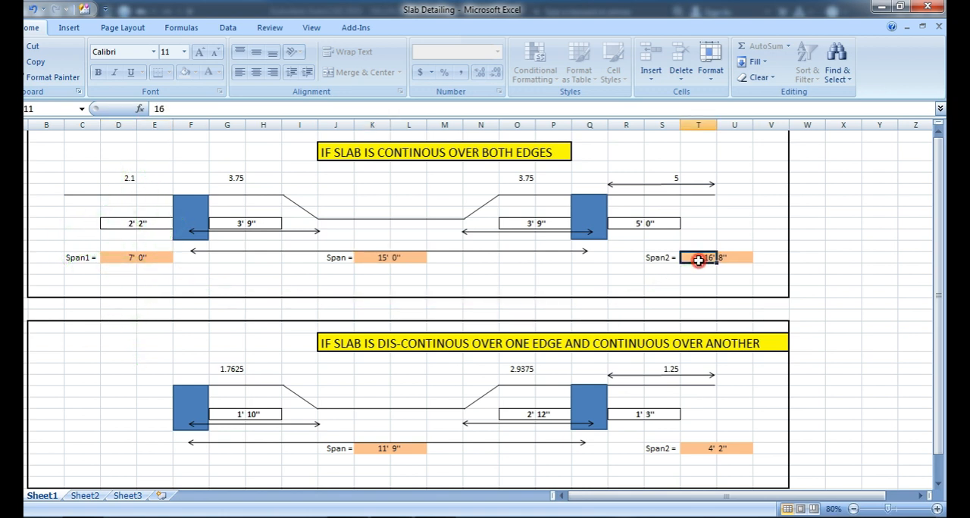
key(alt+Tab)
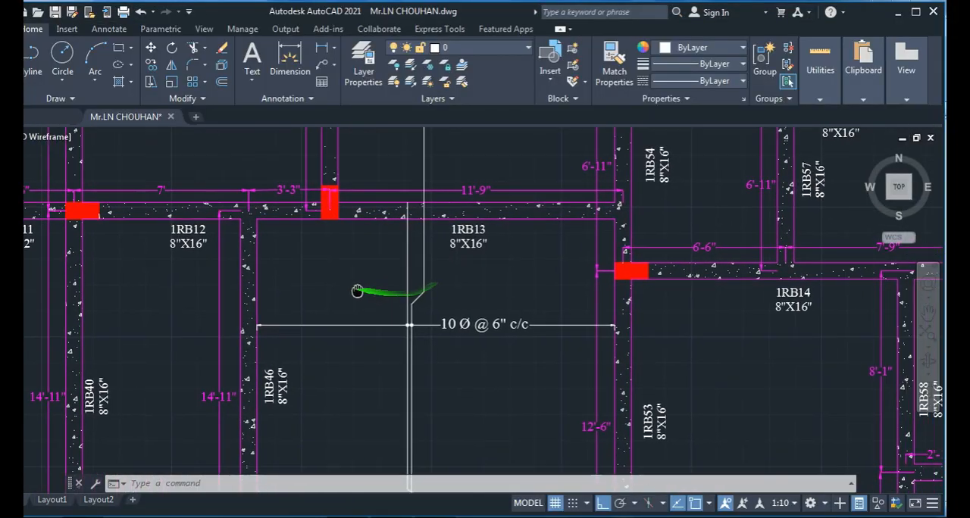
middle_drag(357, 291, 339, 283)
scroll(396, 298, down, 2)
mouse_move(448, 375)
middle_down()
mouse_move(376, 288)
mouse_move(329, 301)
middle_up()
scroll(472, 394, up, 2)
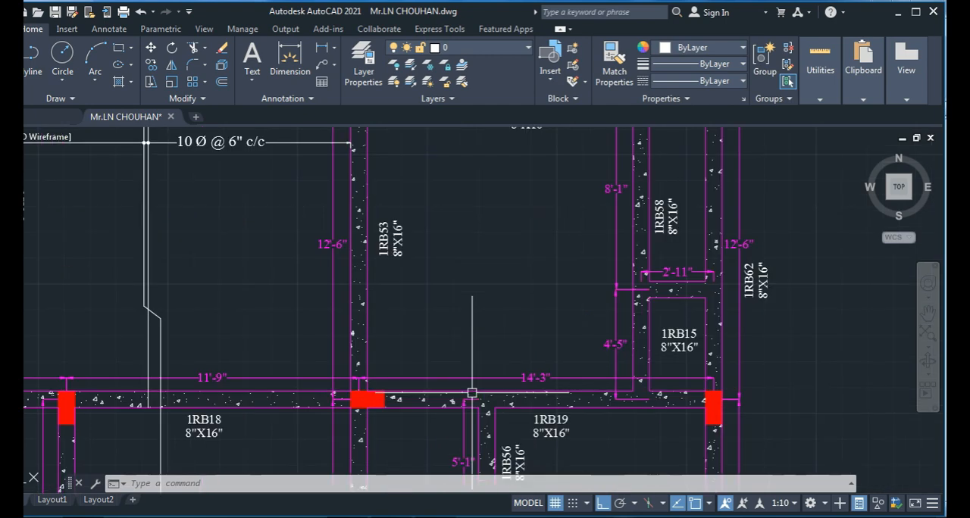
middle_drag(445, 406, 426, 384)
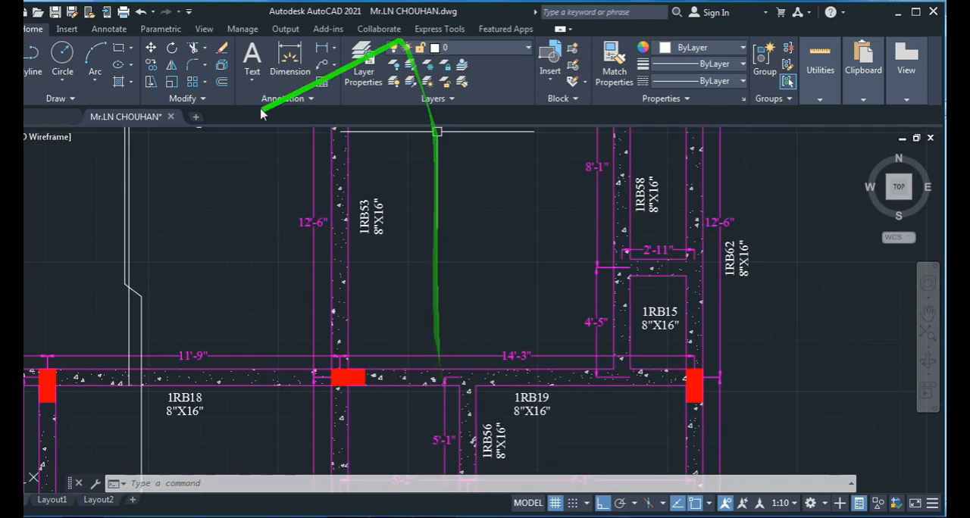
click(290, 60)
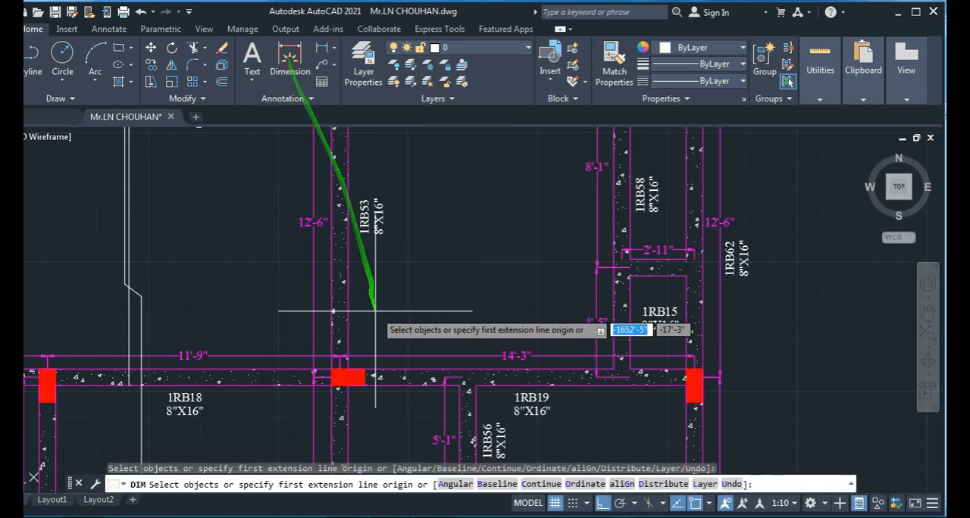
click(346, 371)
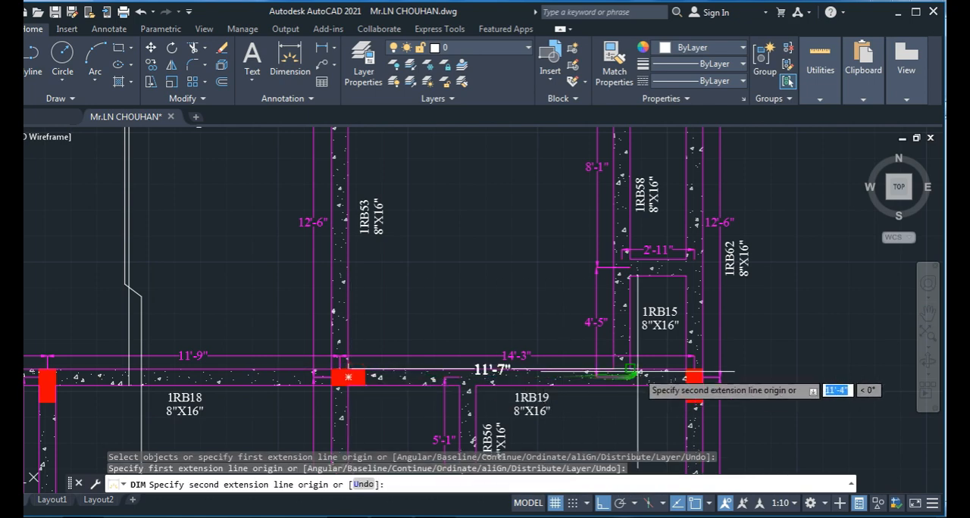
key(Escape)
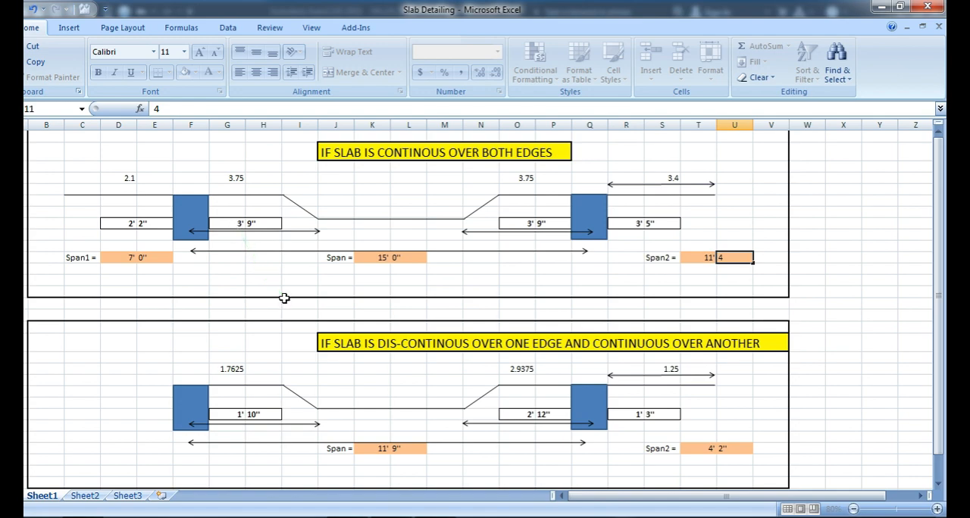
- Switch to AutoCAD and examine the detailed panel between beams 1RB13 and 1RB18 against the adjoining panels on both sides
key(alt+Tab)
scroll(416, 325, down, 6)
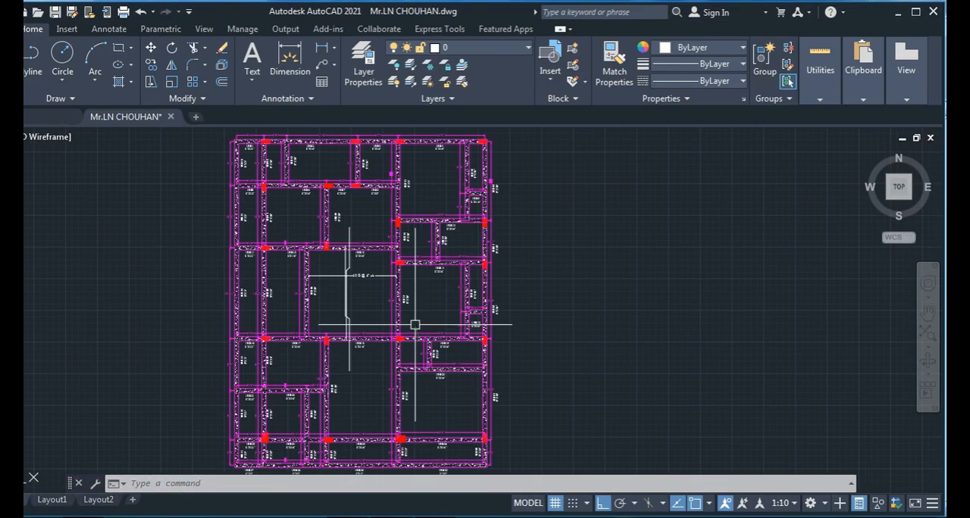
scroll(369, 304, up, 4)
middle_drag(356, 336, 352, 321)
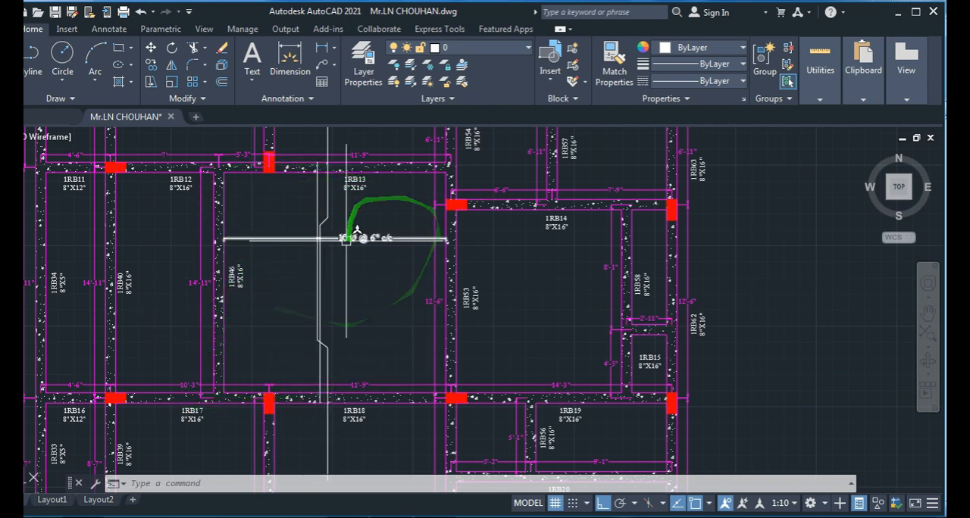
scroll(354, 298, down, 3)
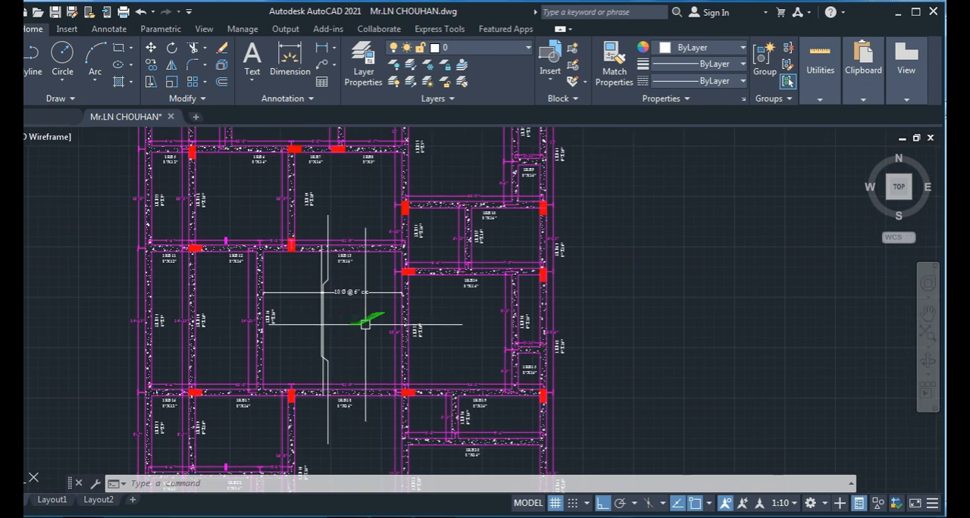
scroll(289, 311, up, 2)
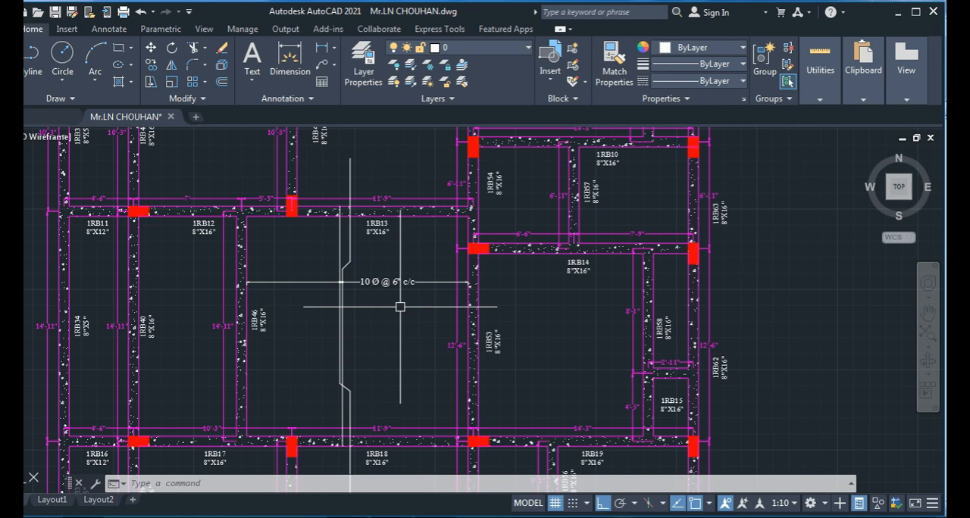
scroll(306, 259, down, 2)
middle_drag(302, 294, 344, 318)
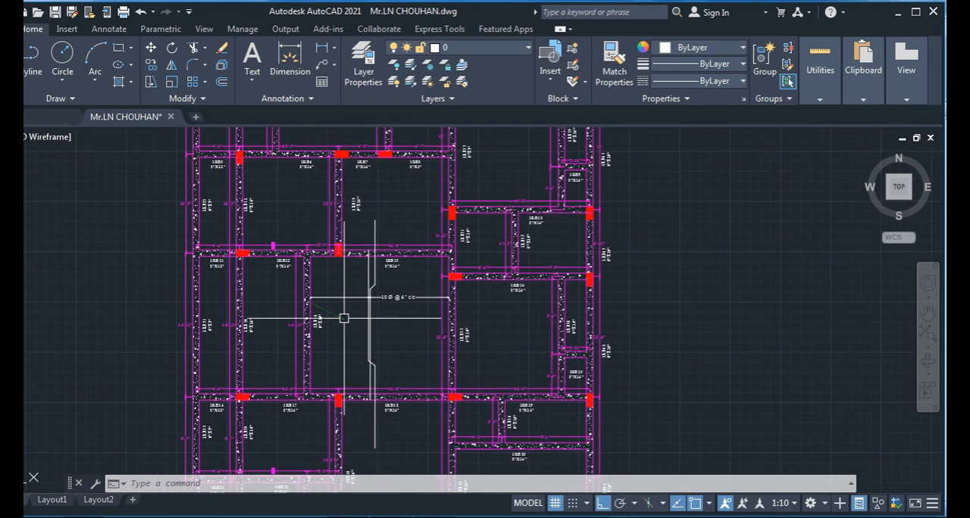
scroll(291, 304, up, 4)
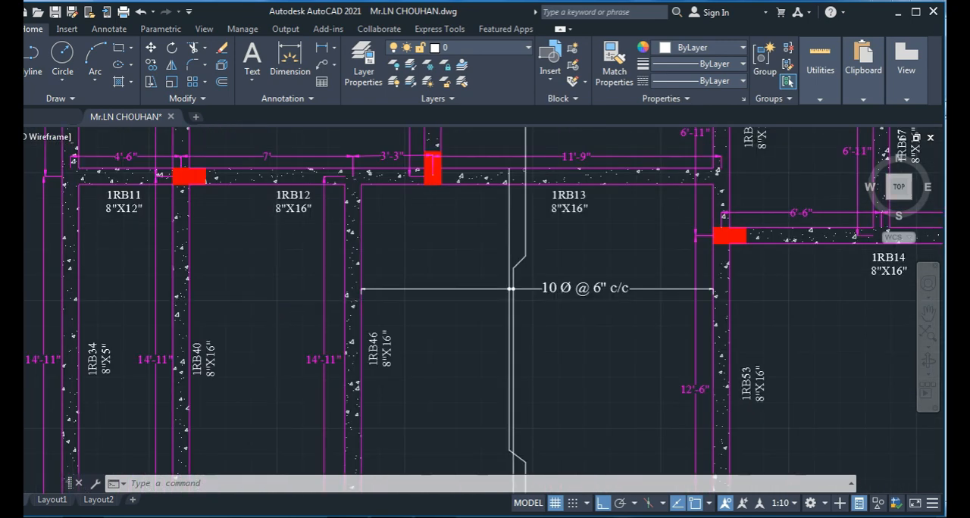
scroll(258, 293, down, 3)
middle_drag(258, 293, 251, 377)
scroll(307, 284, up, 2)
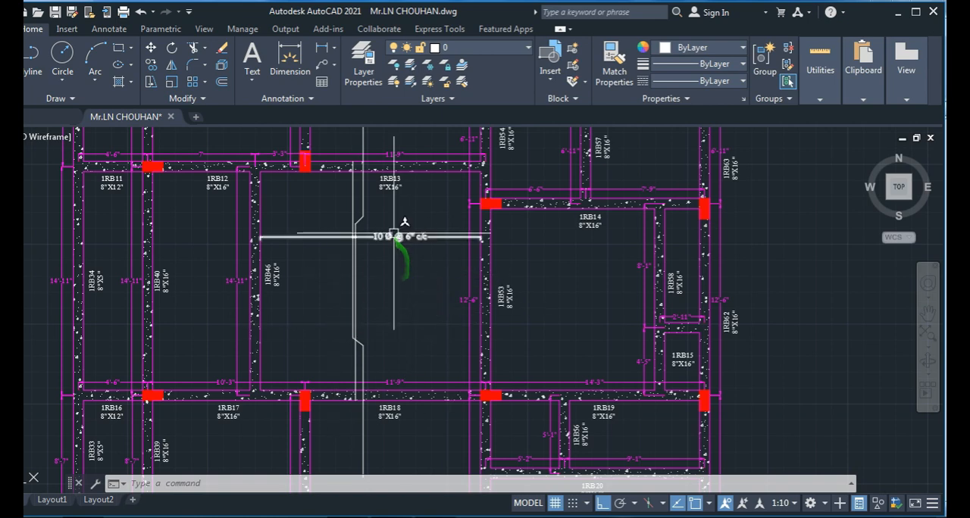
- Inspect the 10 Ø @ 6" c/c label and its two bars up close, and review them within the whole slab plan
scroll(395, 231, up, 2)
scroll(349, 239, up, 4)
scroll(390, 284, down, 6)
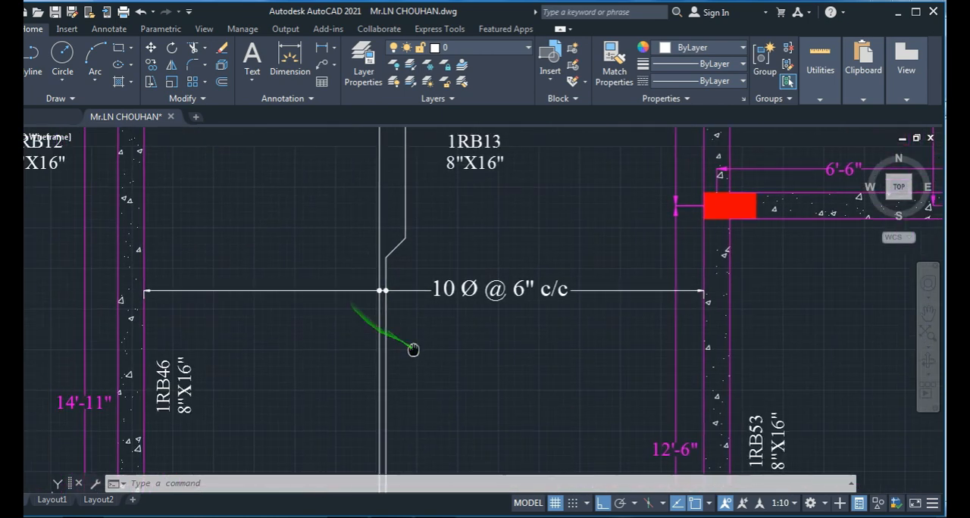
scroll(413, 322, down, 5)
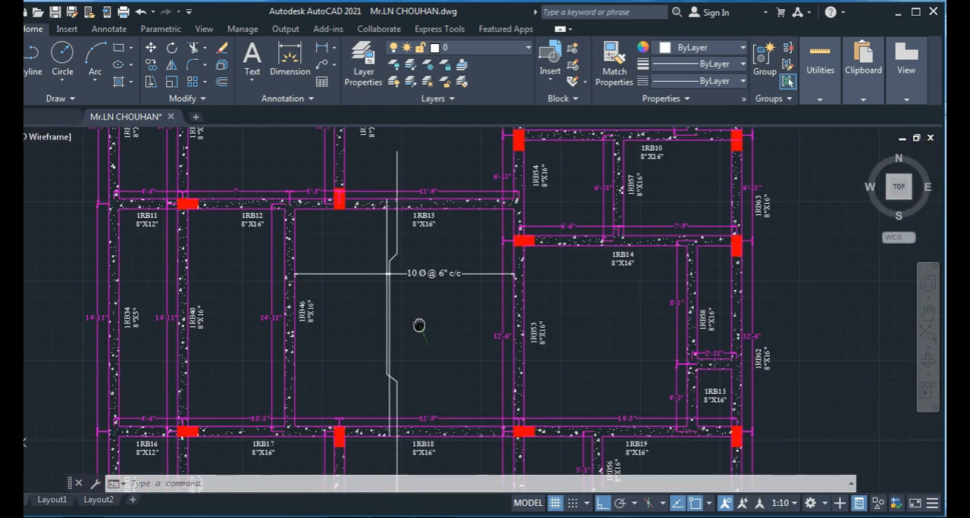
scroll(401, 312, up, 4)
middle_drag(424, 370, 388, 304)
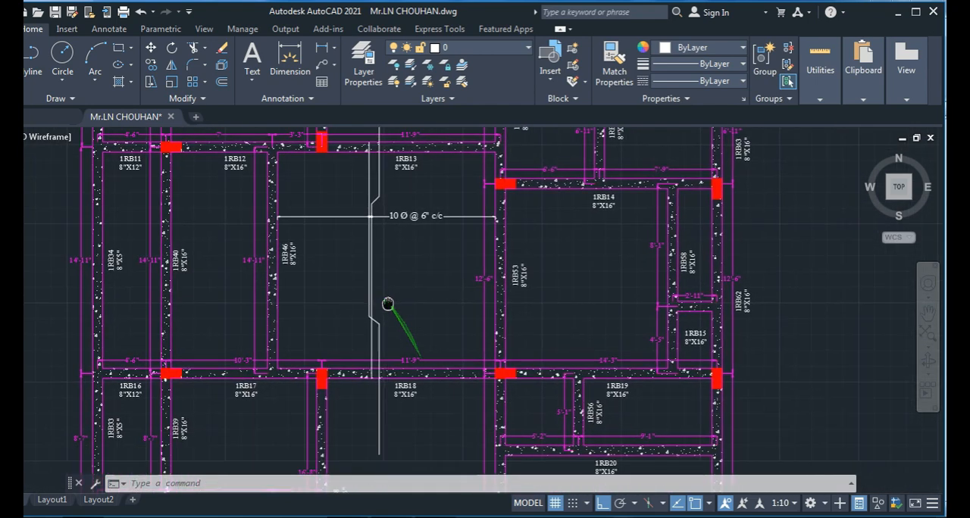
scroll(321, 314, down, 2)
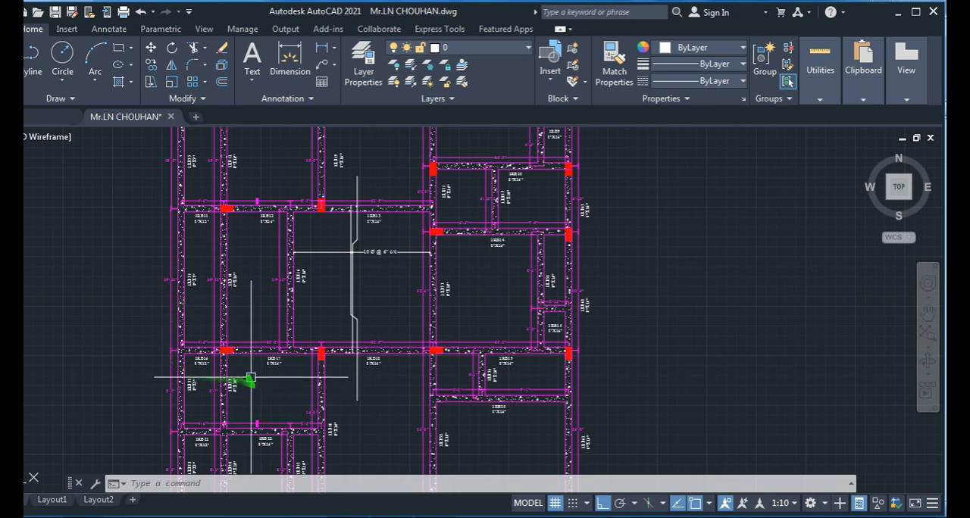
scroll(433, 329, down, 4)
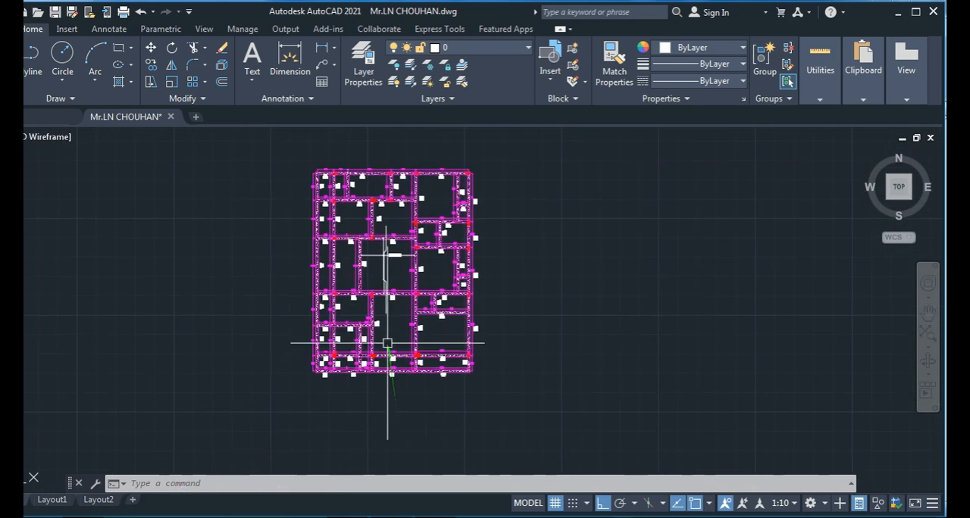
scroll(376, 244, up, 6)
middle_drag(384, 293, 343, 260)
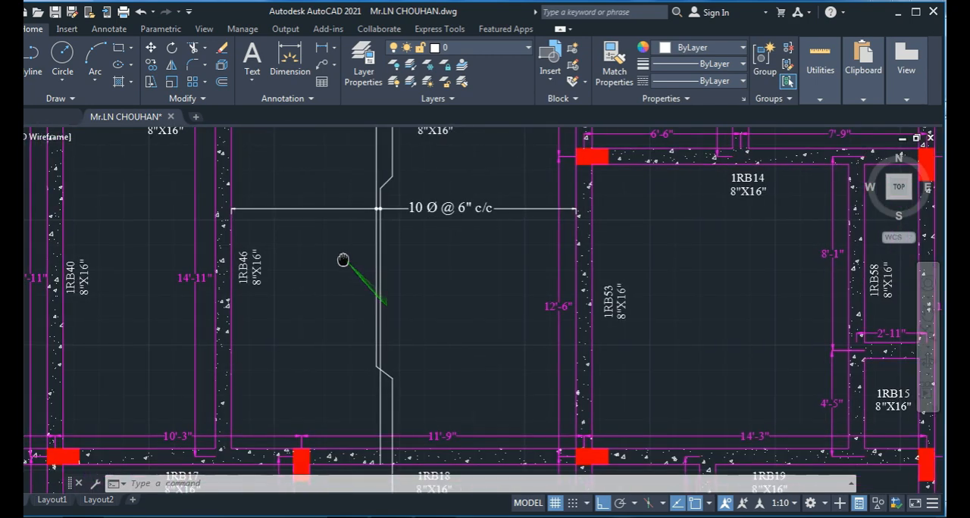
scroll(373, 347, down, 2)
mouse_move(396, 299)
middle_down()
mouse_move(368, 394)
mouse_move(357, 342)
middle_up()
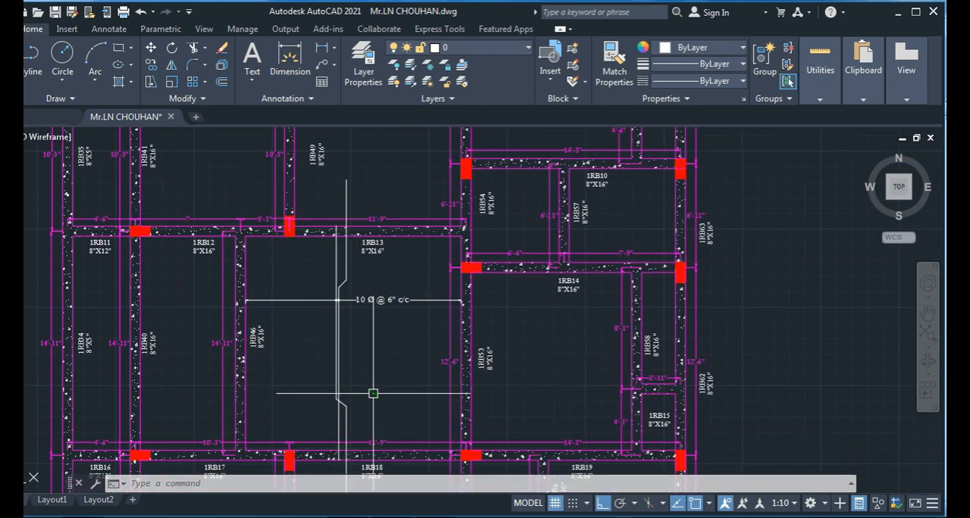
middle_drag(418, 408, 502, 408)
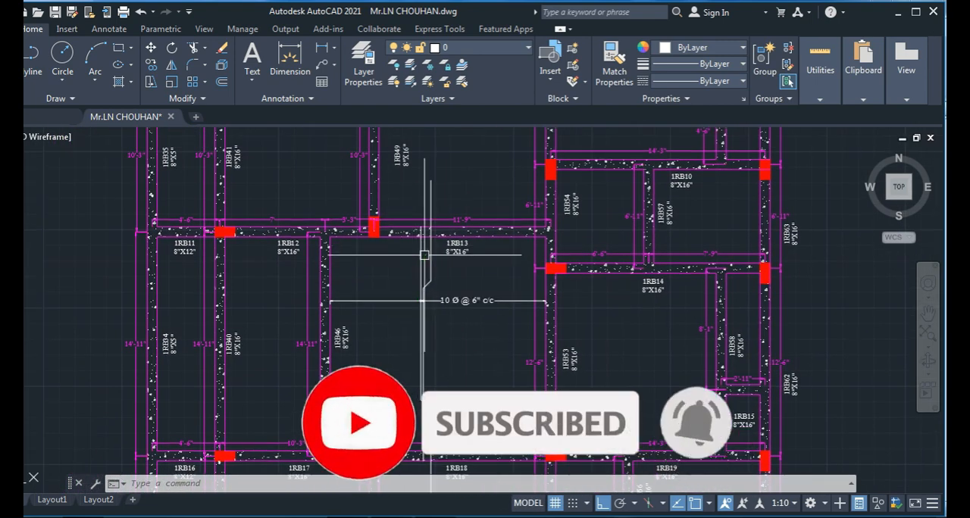
middle_drag(411, 223, 416, 292)
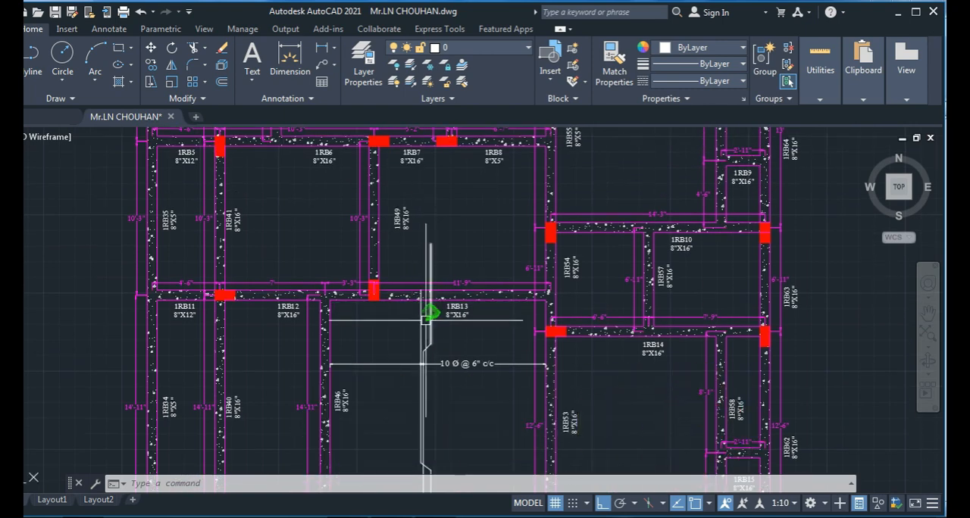
middle_drag(429, 326, 405, 271)
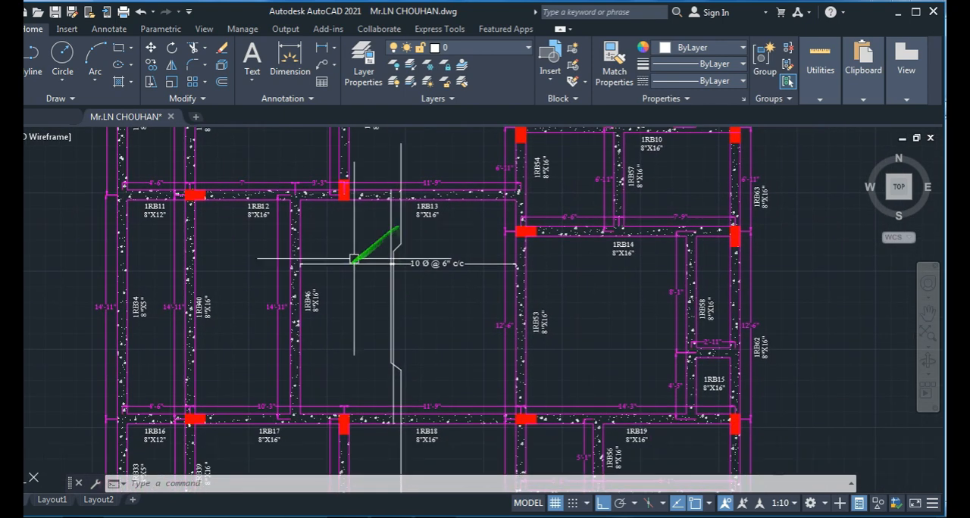
- Examine the panel between beams 1RB13 and 1RB18, its neighbouring panels, and where its bars cross beam 1RB18
scroll(338, 258, down, 2)
scroll(272, 298, up, 2)
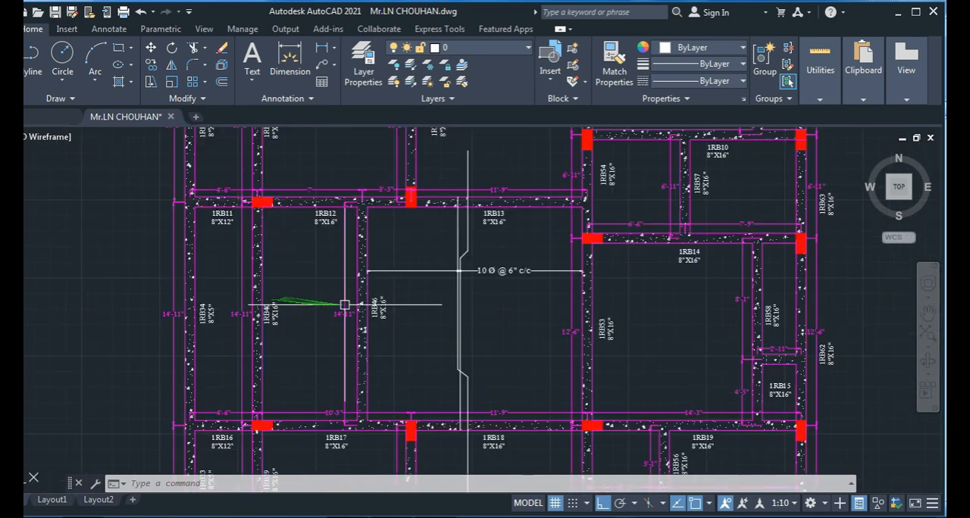
scroll(315, 288, down, 3)
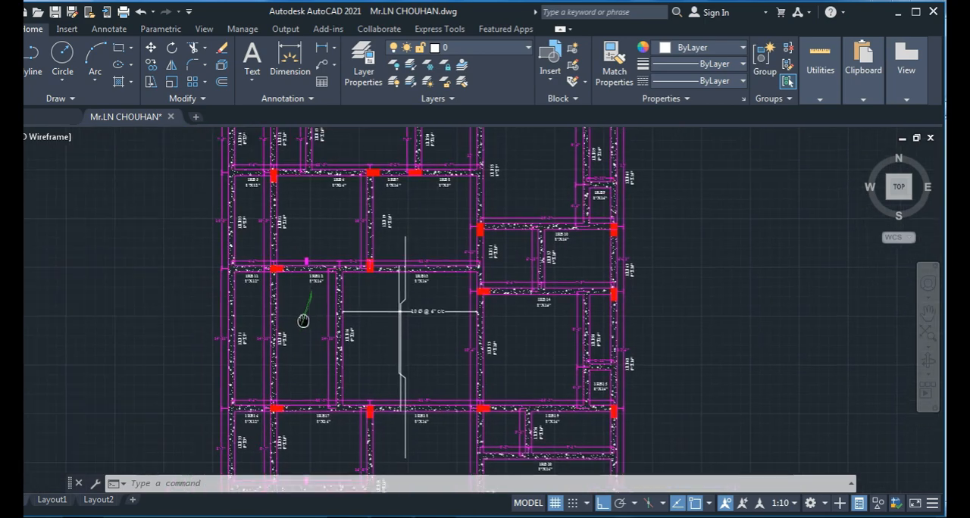
middle_drag(303, 318, 279, 227)
scroll(288, 261, up, 2)
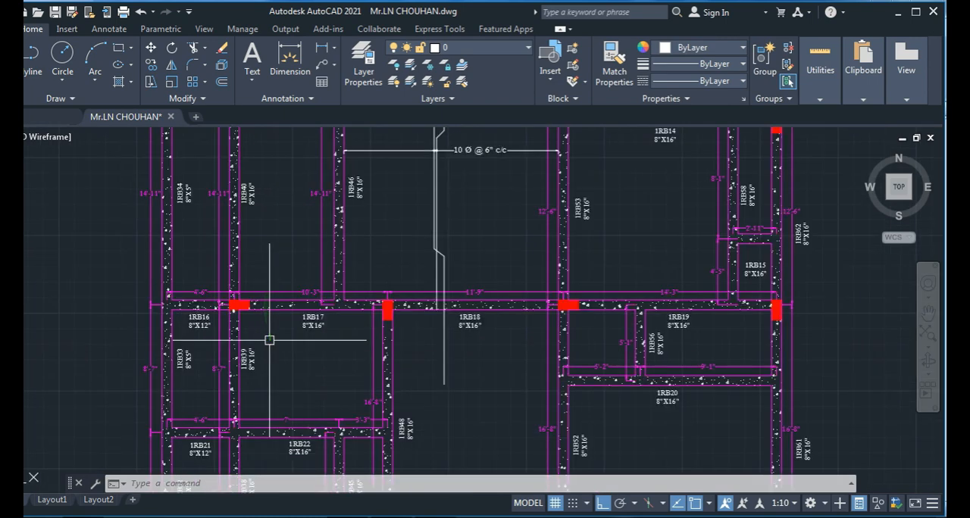
middle_drag(268, 338, 268, 309)
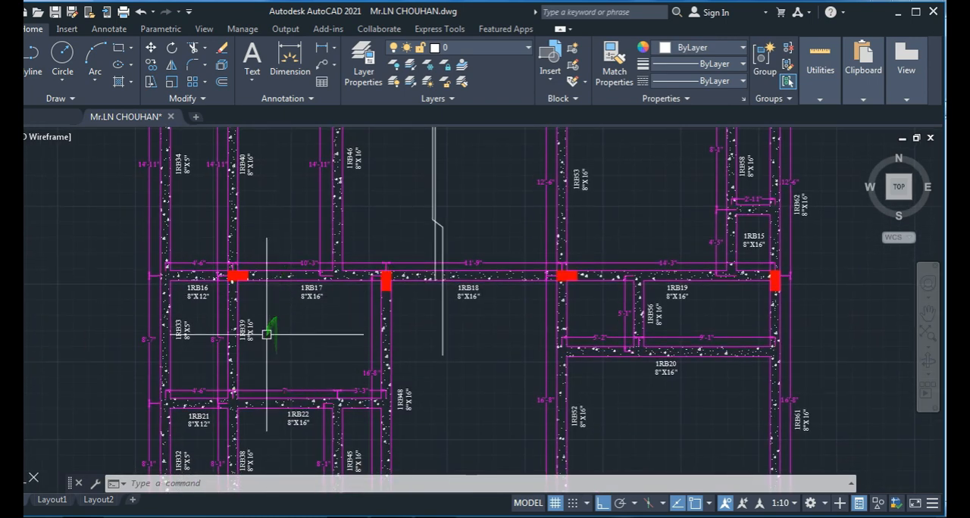
scroll(288, 334, down, 3)
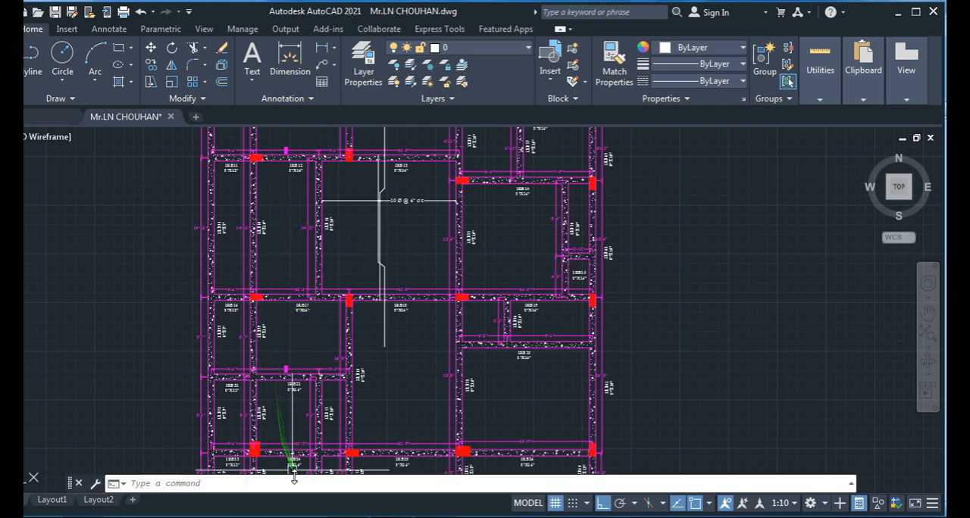
scroll(383, 315, up, 2)
middle_drag(397, 336, 370, 366)
scroll(372, 356, up, 4)
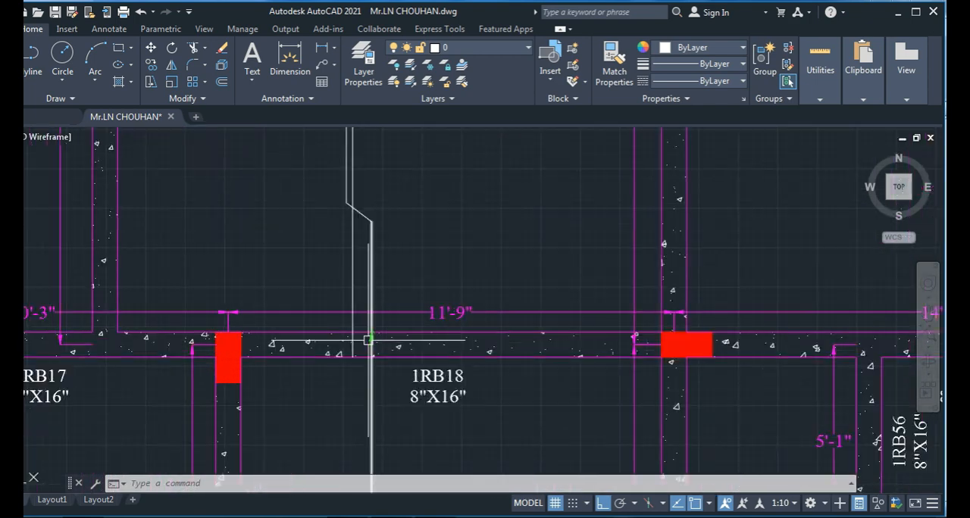
scroll(352, 344, down, 2)
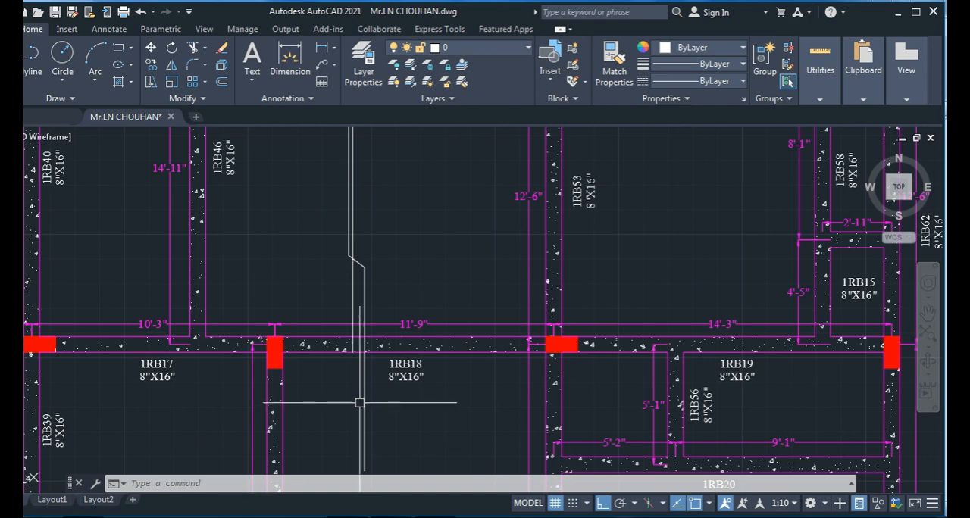
scroll(362, 404, down, 14)
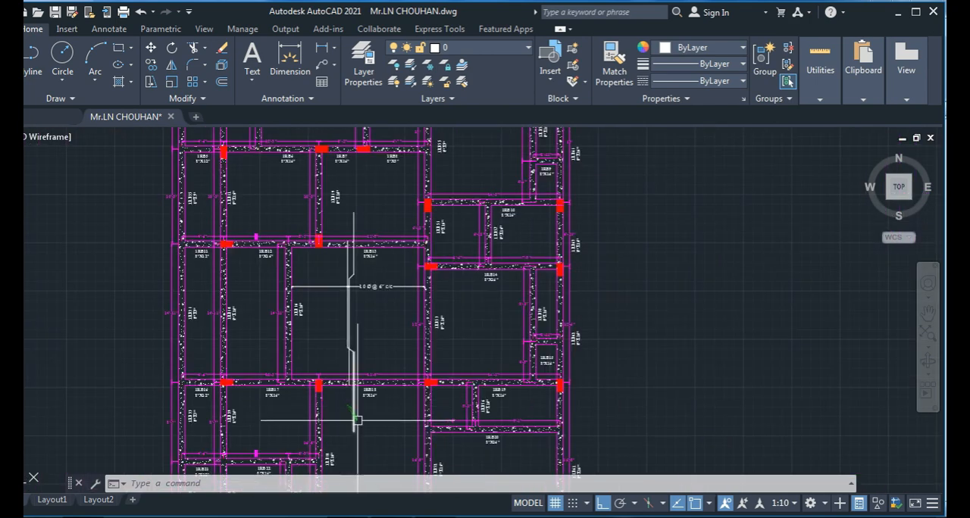
- Examine the S1 and S2 slab marks with their direction symbols on the First Floor Slab Reinforcement Schedule sheet
middle_drag(420, 431, 516, 218)
scroll(516, 219, down, 6)
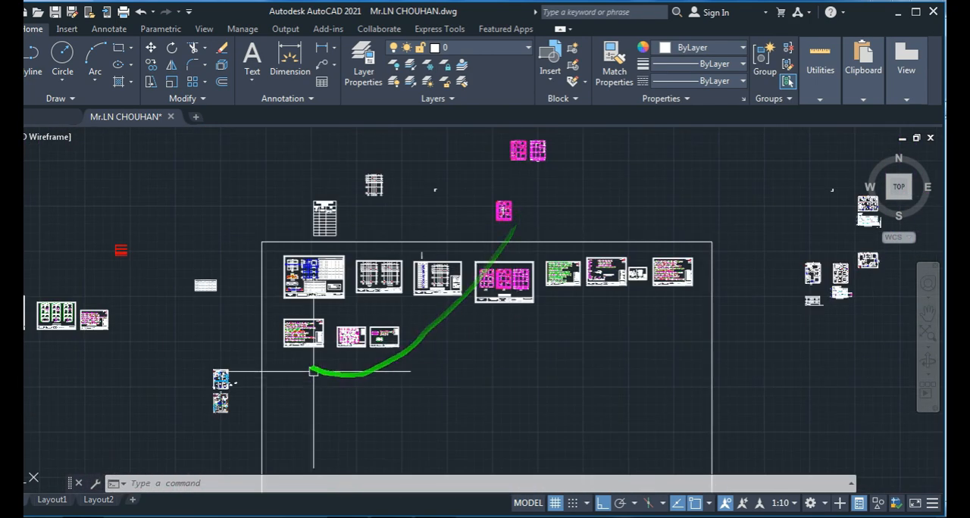
scroll(367, 342, up, 2)
scroll(326, 325, up, 10)
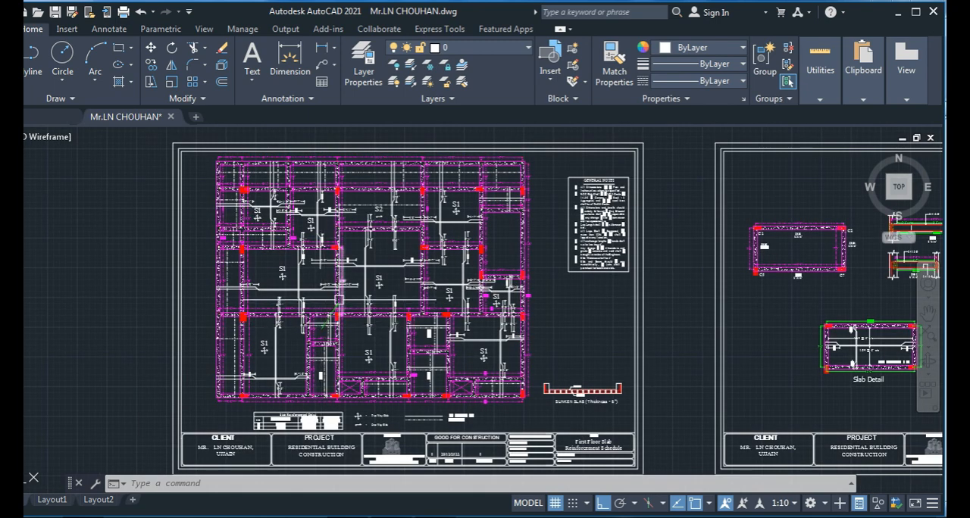
middle_drag(338, 300, 338, 341)
scroll(277, 295, up, 2)
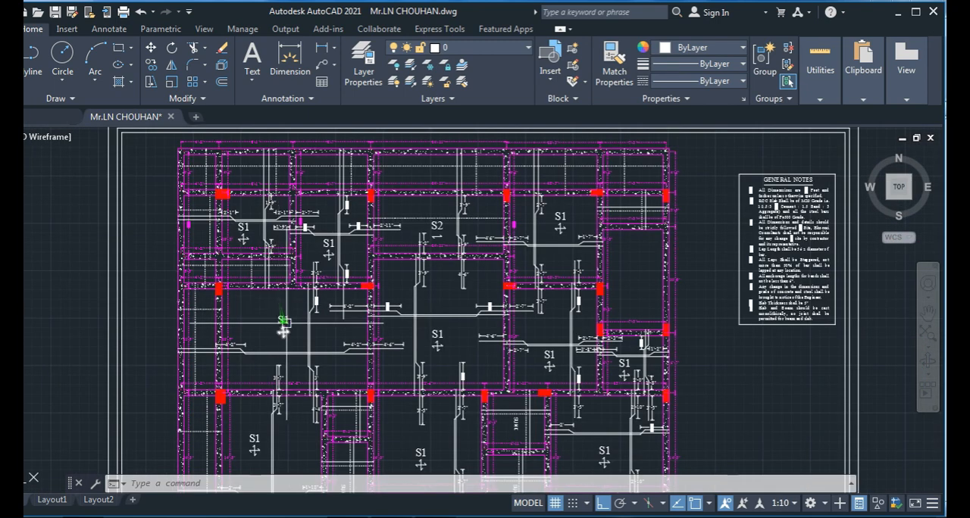
scroll(287, 315, up, 2)
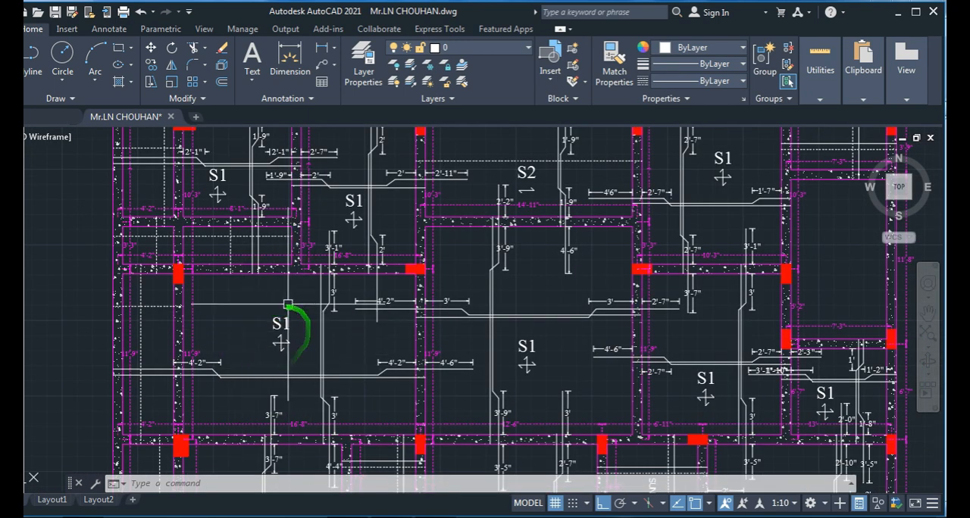
scroll(292, 362, down, 2)
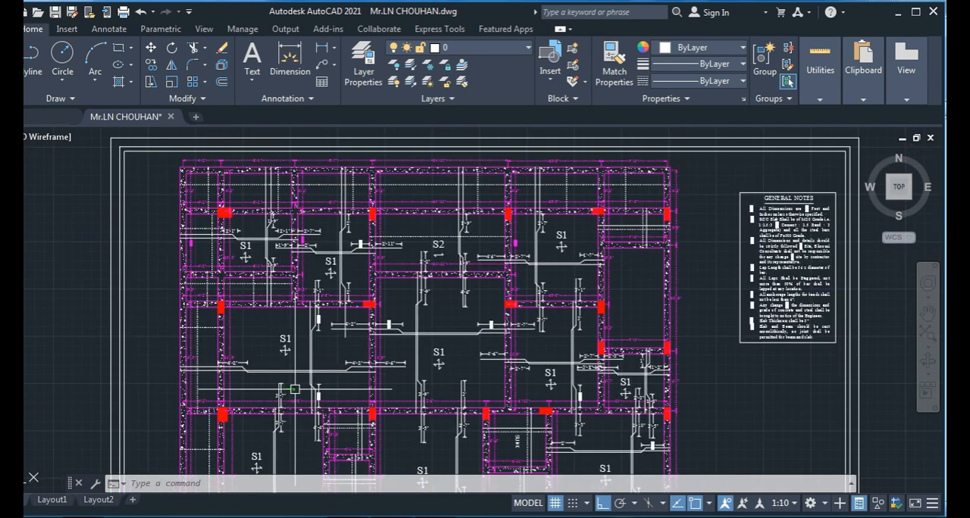
scroll(287, 349, up, 2)
scroll(333, 341, down, 4)
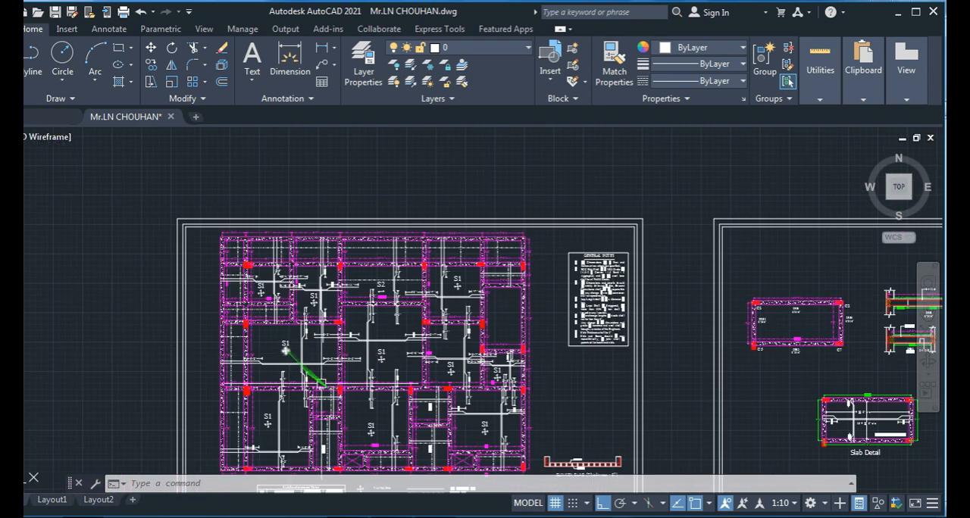
- Read the Slab Reinforcement Detail table and the legend for two-way slab, one-way slab and bar line types
scroll(349, 356, up, 2)
scroll(314, 366, up, 6)
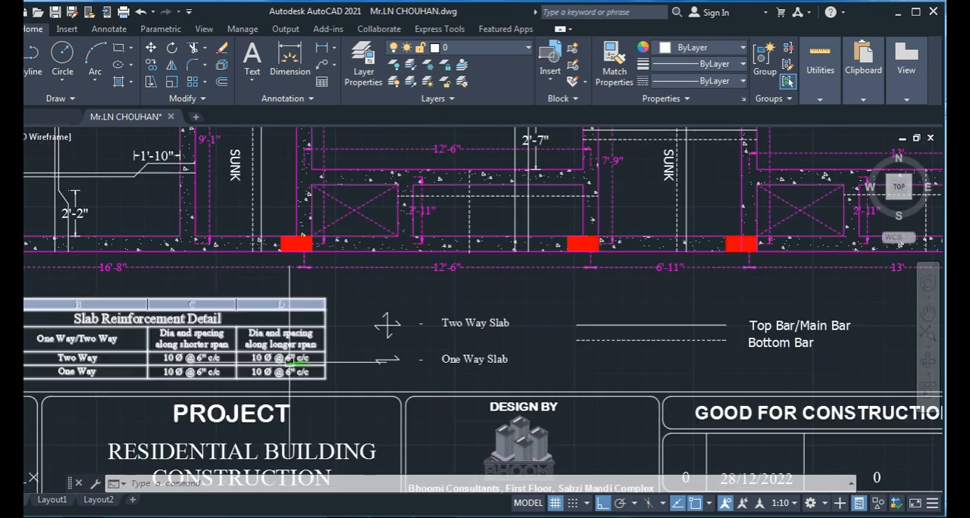
middle_drag(242, 364, 421, 342)
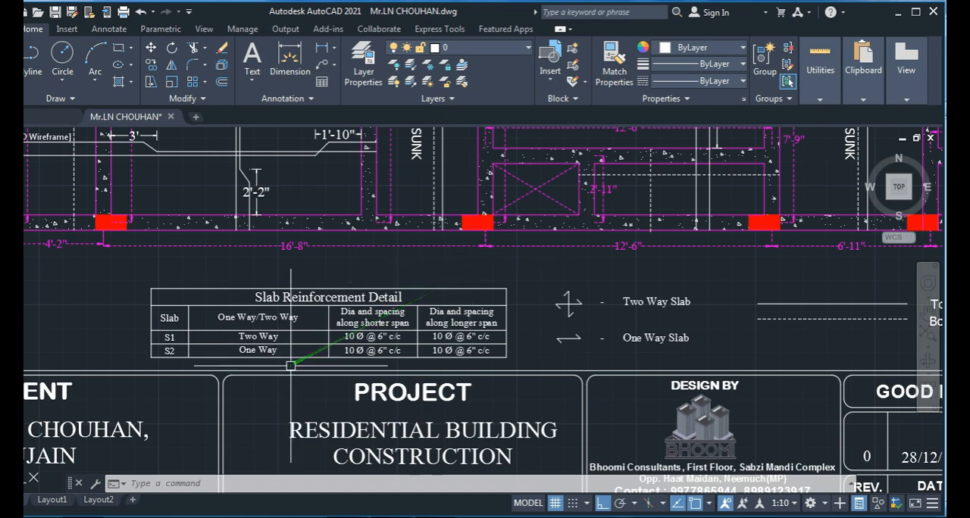
click(359, 357)
key(Escape)
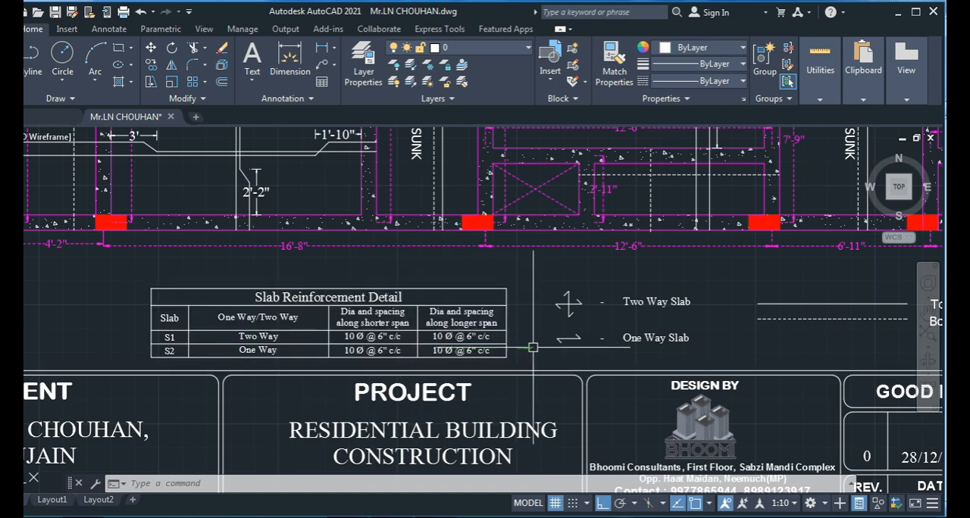
mouse_move(533, 346)
middle_down()
mouse_move(359, 379)
mouse_move(277, 382)
middle_up()
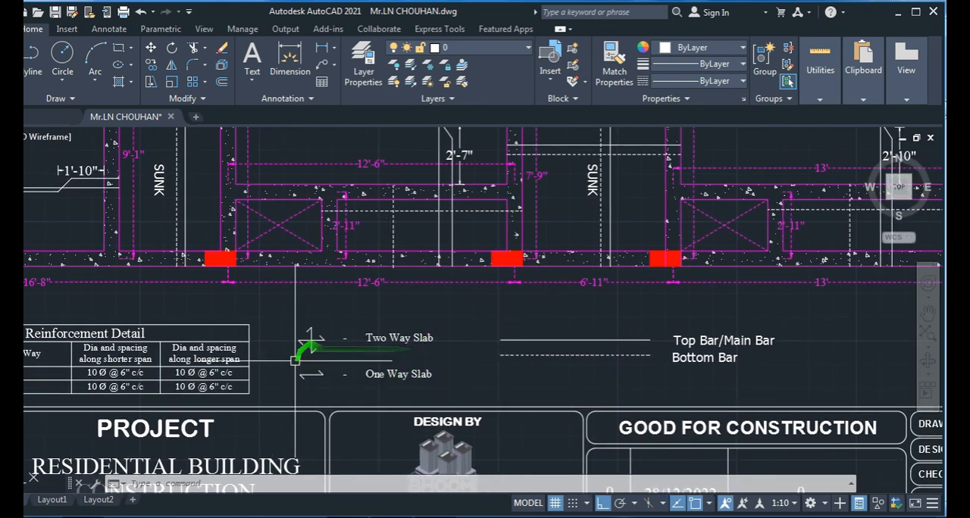
scroll(311, 342, up, 3)
scroll(309, 342, down, 6)
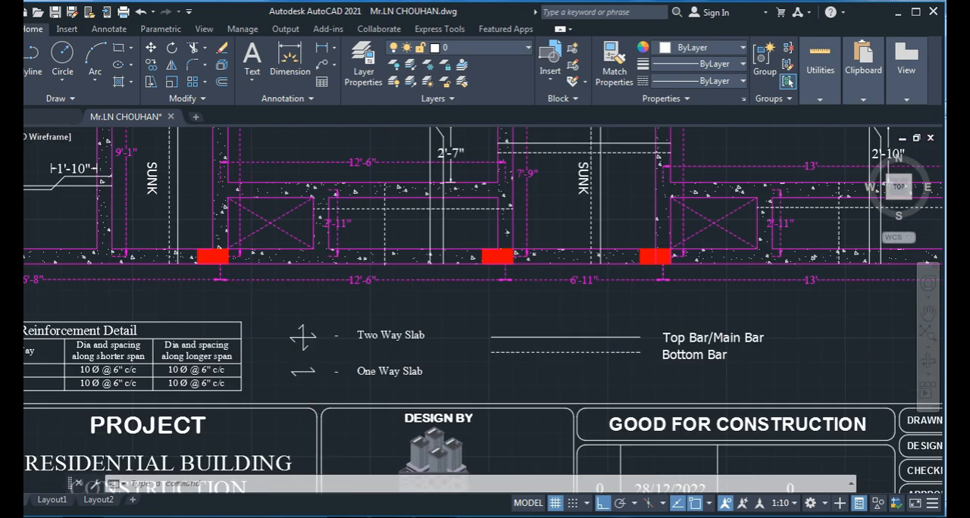
scroll(306, 344, up, 6)
scroll(306, 344, down, 5)
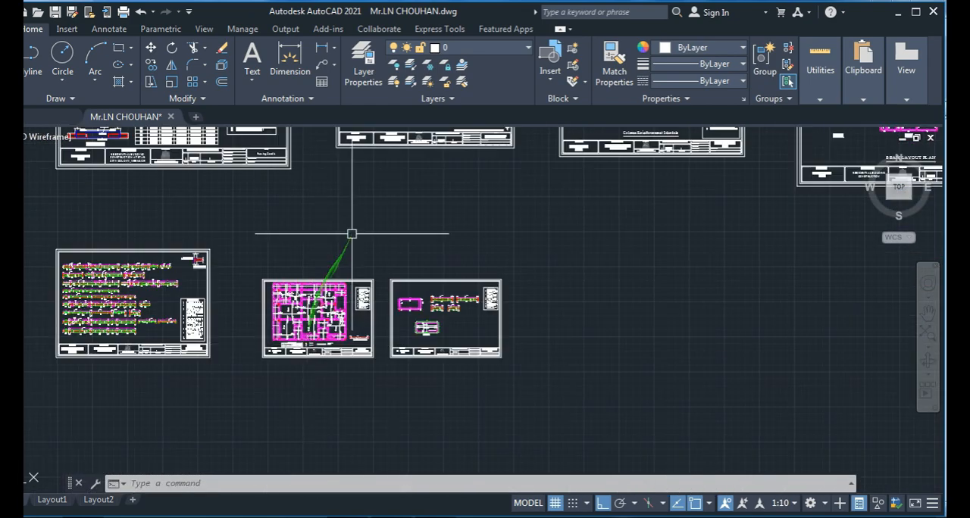
- Draw a vertical line about 1'-6" long below the 10 Ø @ 6" c/c label, between beams 1RB46 and 1RB53
scroll(351, 433, up, 2)
scroll(325, 291, down, 4)
scroll(391, 234, down, 4)
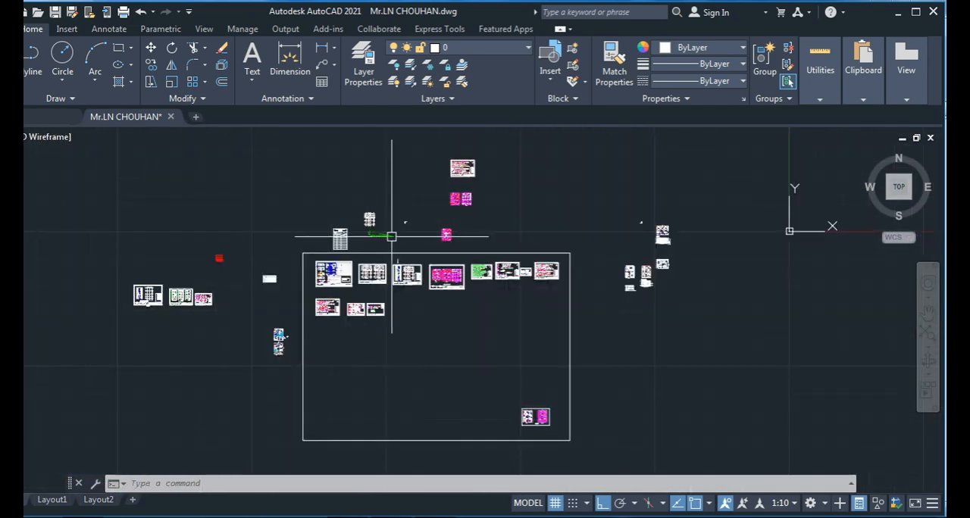
scroll(454, 233, up, 7)
scroll(314, 212, up, 10)
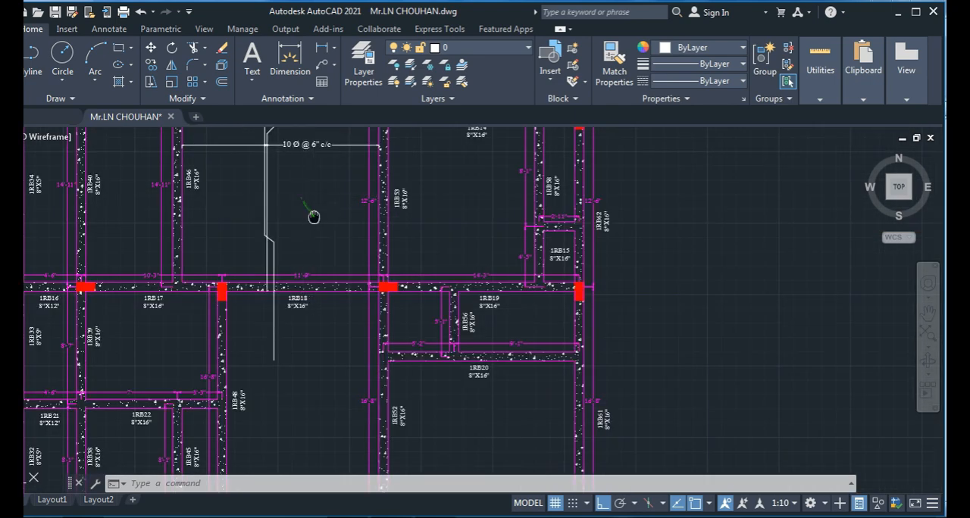
key(Escape)
key(Escape)
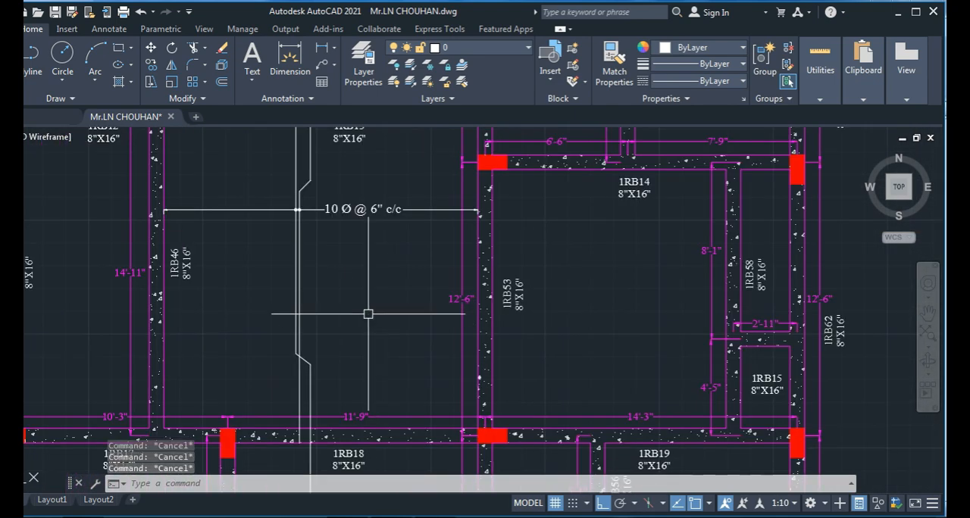
text(l)
key(Return)
click(365, 280)
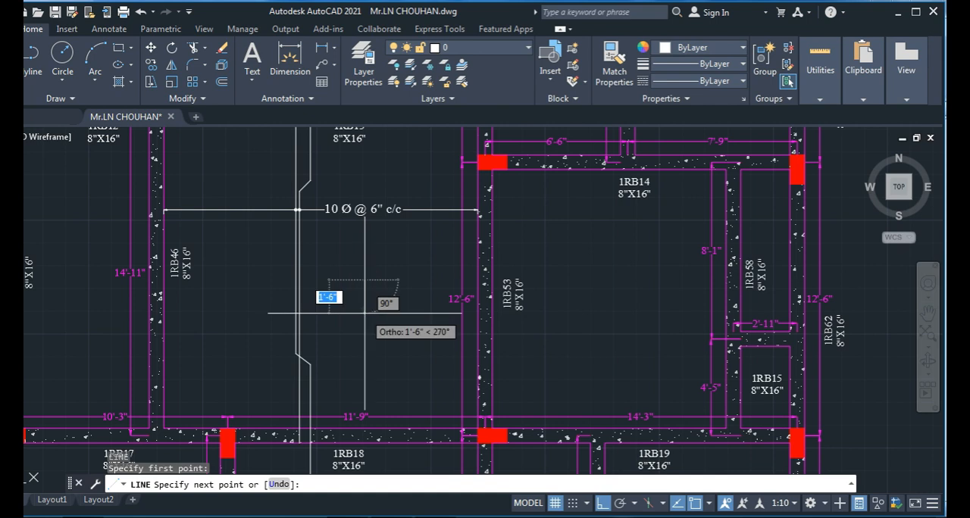
key(Escape)
key(Escape)
key(Escape)
- With ortho off, draw a 4" line at 135° from the short vertical line's upper end, as a half arrowhead
text(l)
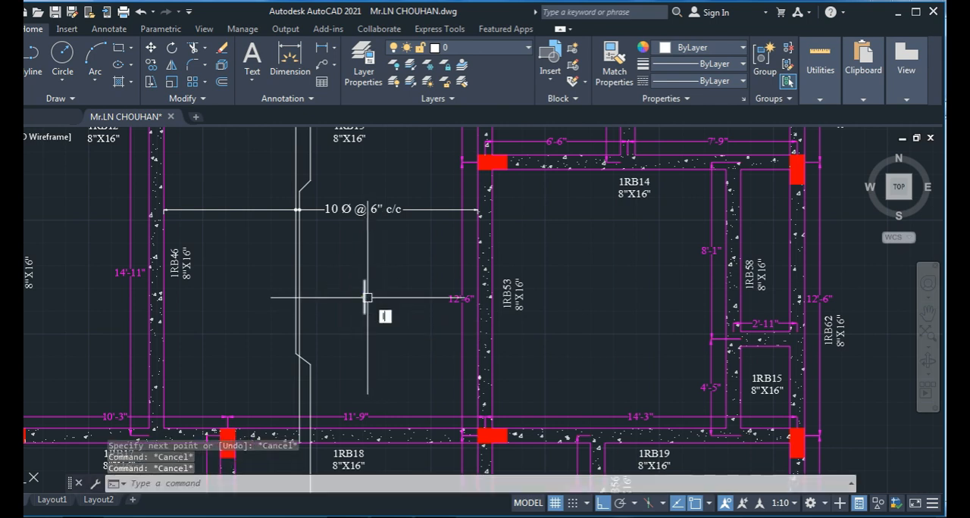
key(Return)
scroll(369, 295, up, 2)
click(369, 289)
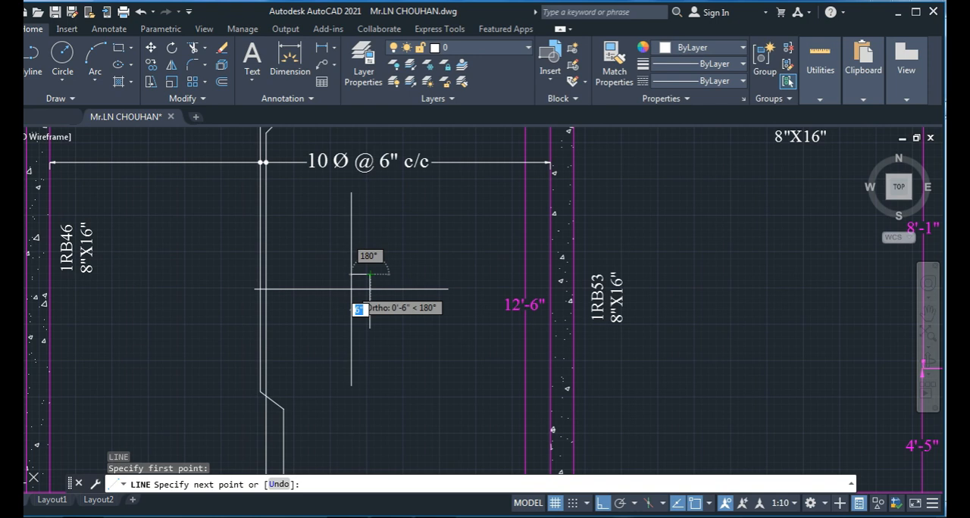
key(F8)
scroll(363, 285, up, 3)
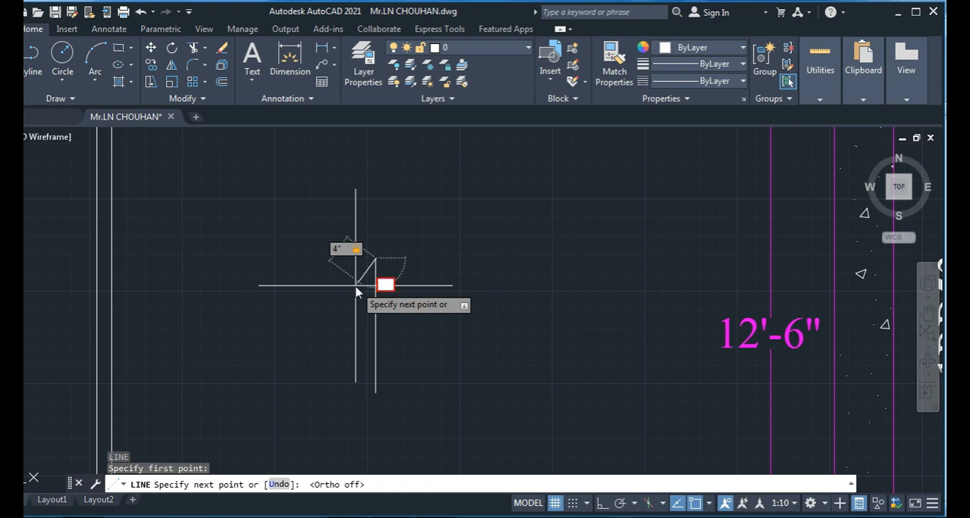
text(35)
key(Return)
key(Escape)
key(Escape)
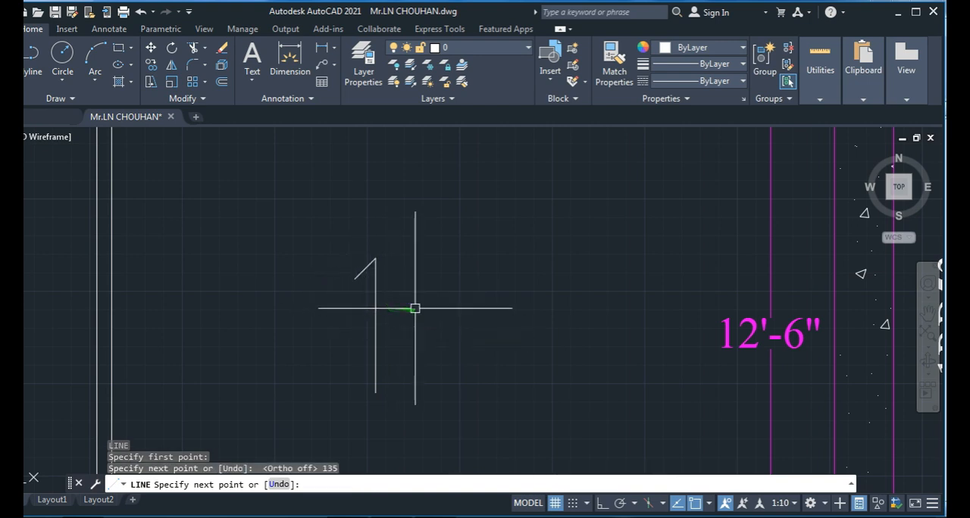
- Draw a 4" line at 45° from the short vertical line's lower end as the opposite half arrowhead
text(l)
key(Return)
click(376, 392)
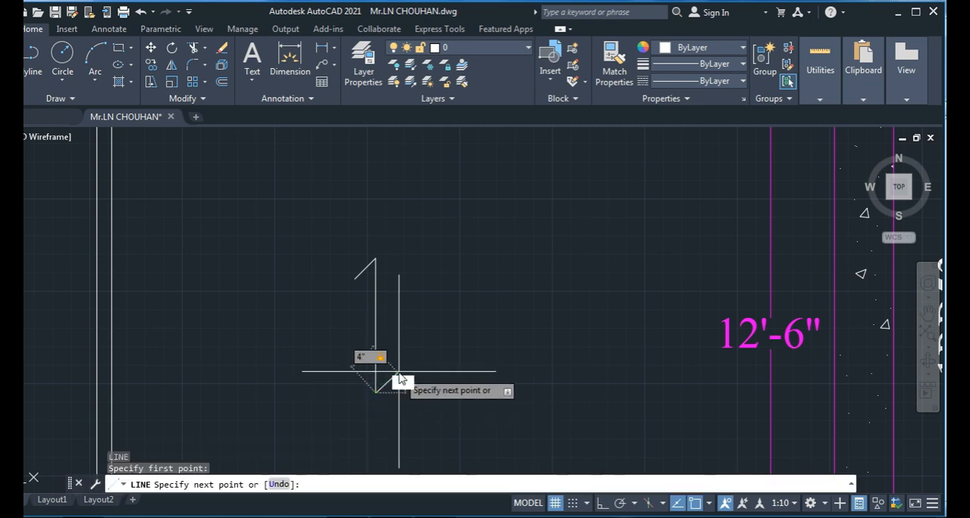
text(45)
key(Return)
key(Escape)
key(Escape)
key(Escape)
- Copy the three lines of the arrow symbol in place, using its lower corner as both base and second point
drag(422, 392, 422, 243)
click(422, 243)
click(300, 416)
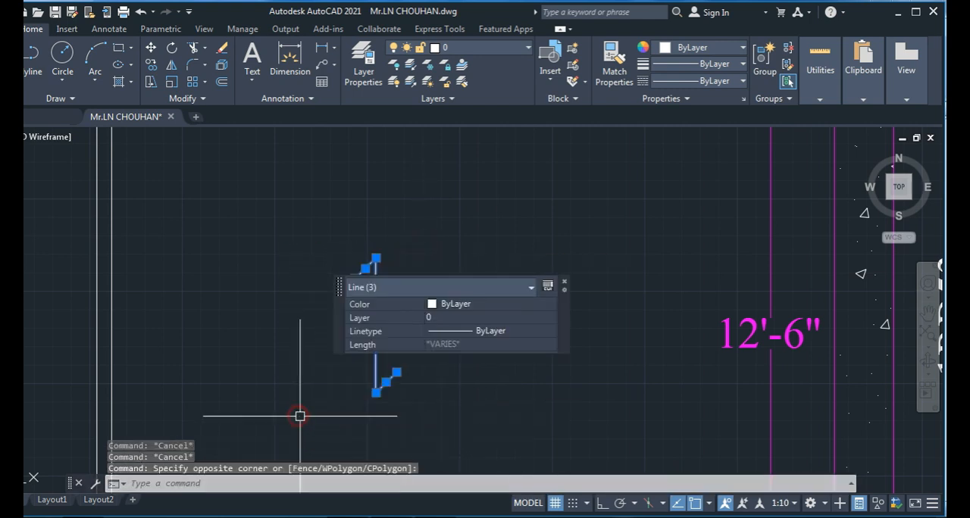
text(co)
key(Return)
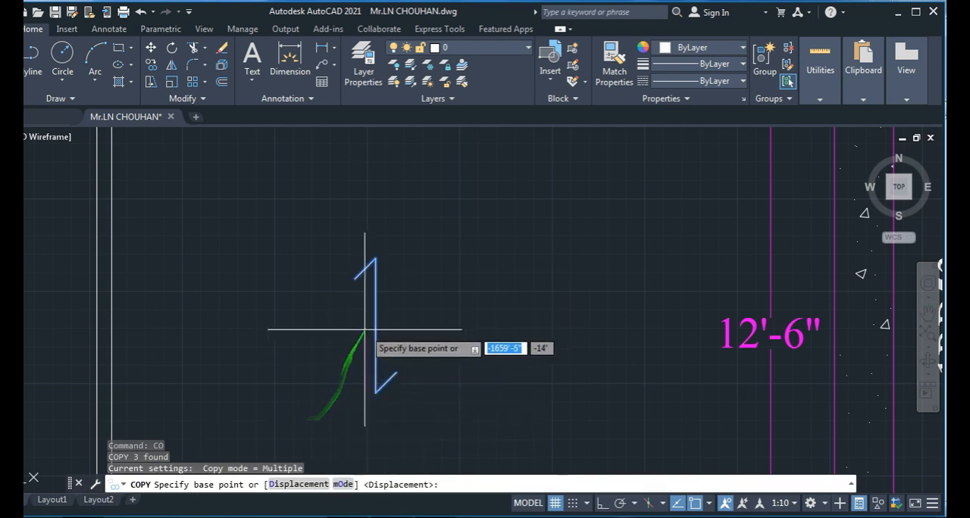
click(376, 393)
click(376, 393)
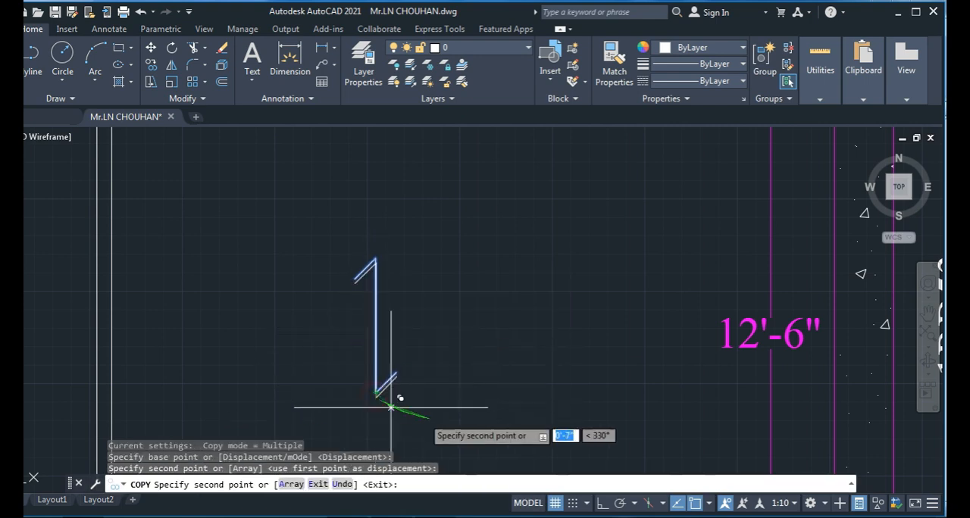
key(Escape)
drag(445, 395, 417, 294)
key(Escape)
key(Escape)
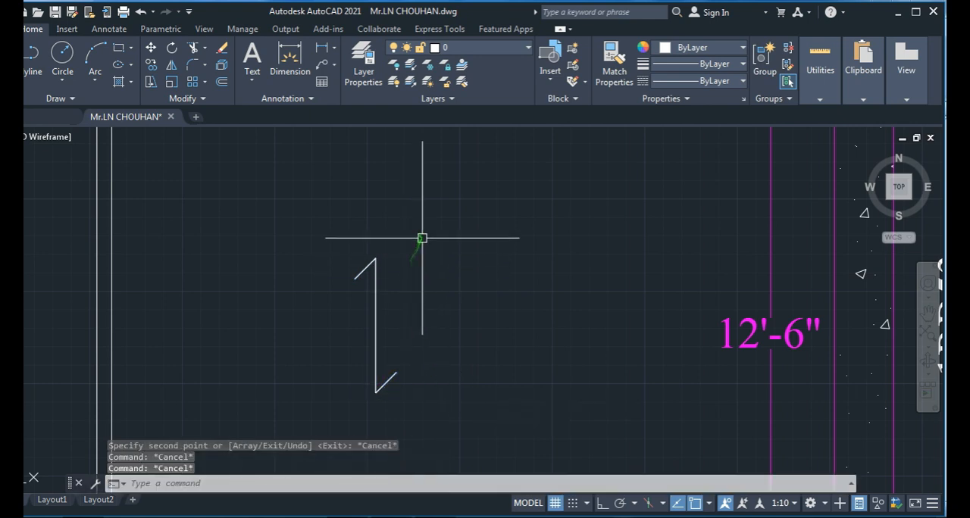
- Rotate the arrow symbol below the 10 Ø @ 6" c/c label to horizontal about the midpoint of its vertical line
click(413, 242)
click(290, 427)
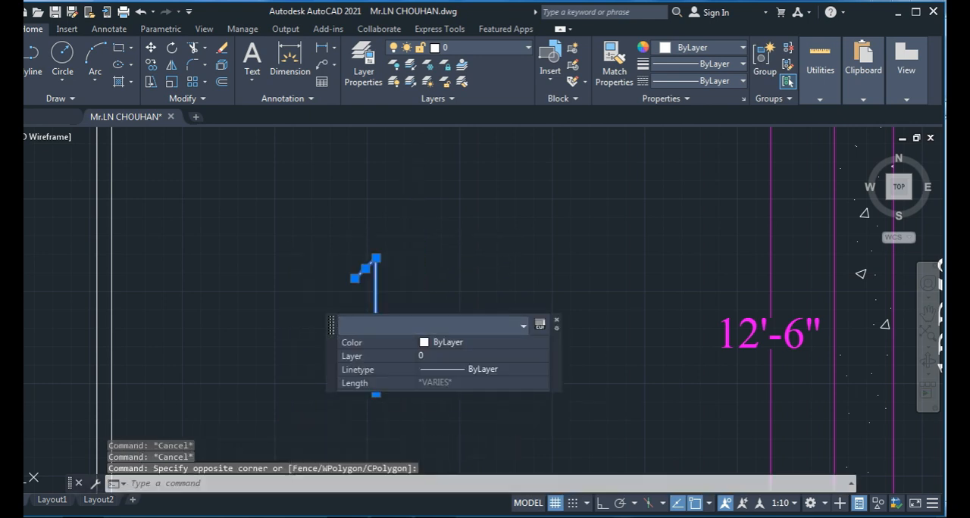
text(ro)
key(Return)
click(376, 326)
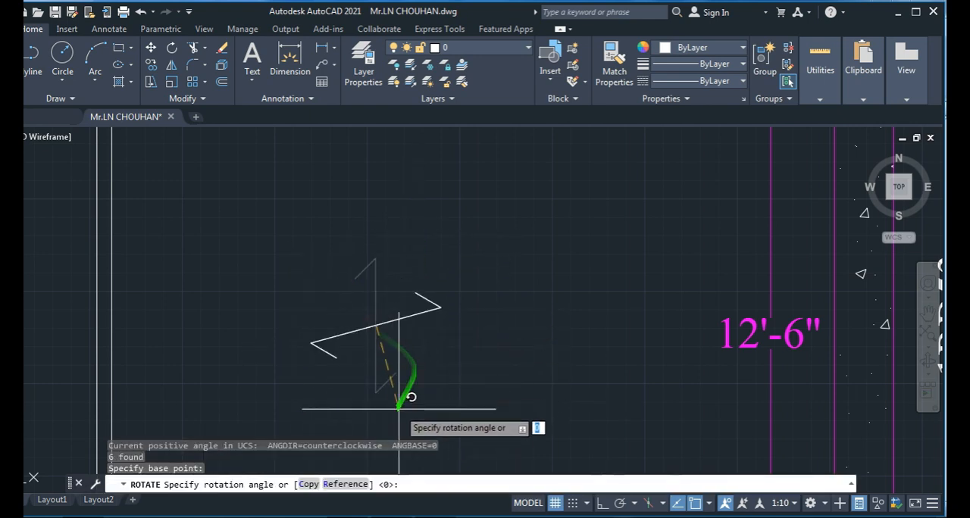
click(377, 393)
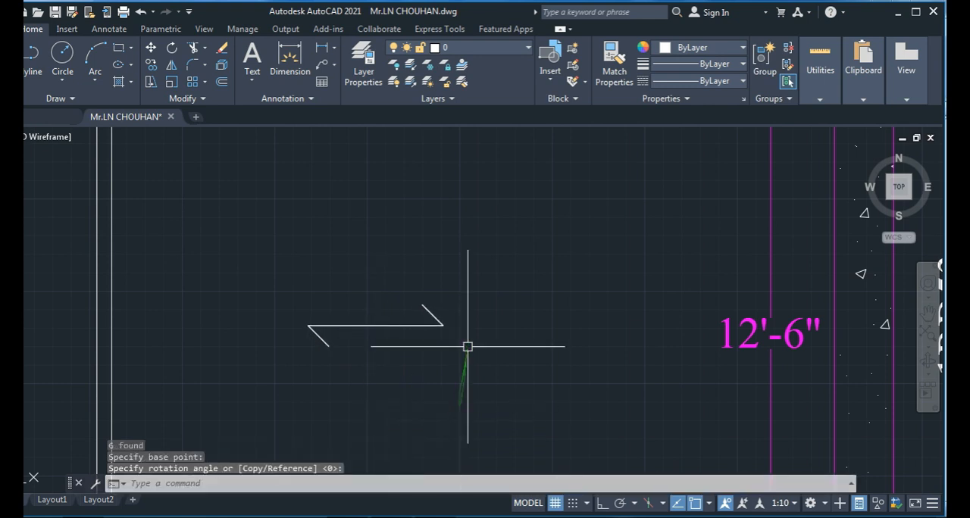
- Copy the horizontal arrow symbol a short distance straight below itself
scroll(469, 347, down, 2)
middle_drag(445, 363, 463, 357)
key(Escape)
key(Escape)
click(493, 307)
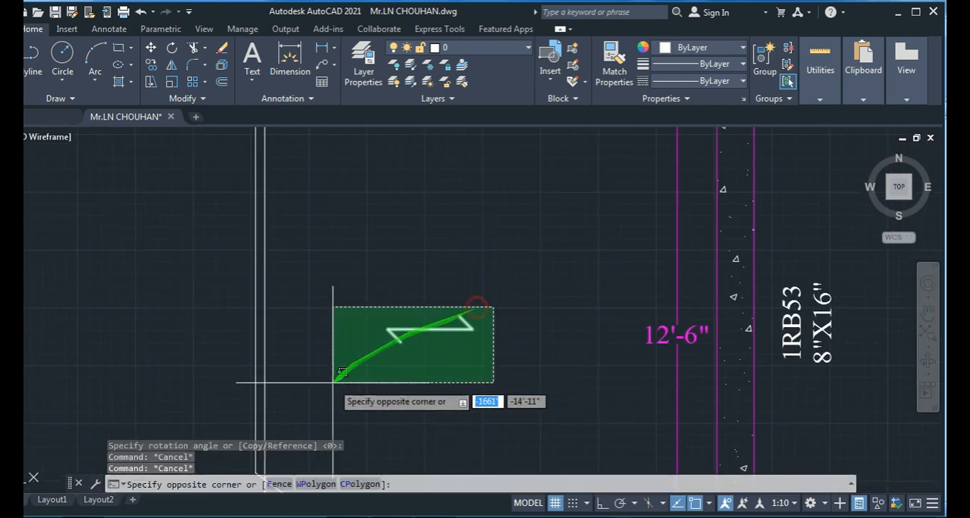
click(332, 384)
text(co)
key(Return)
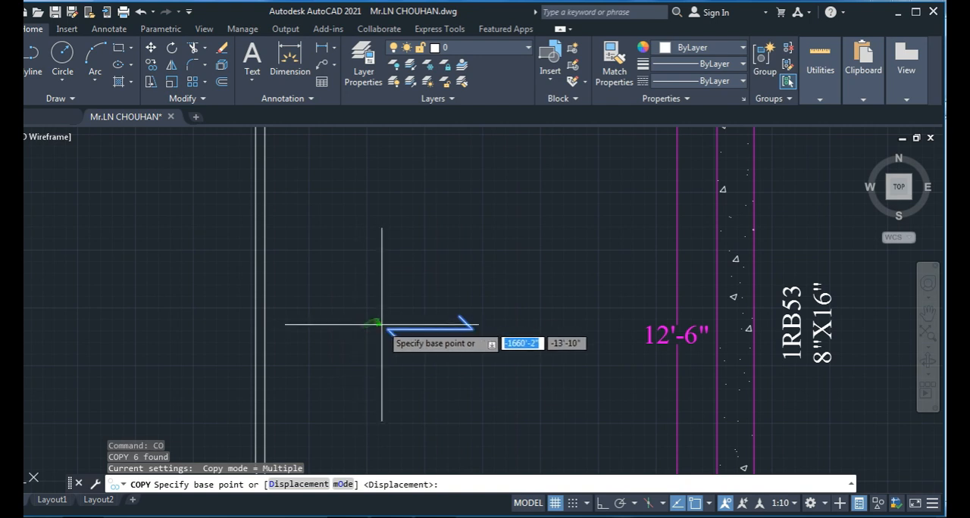
click(387, 330)
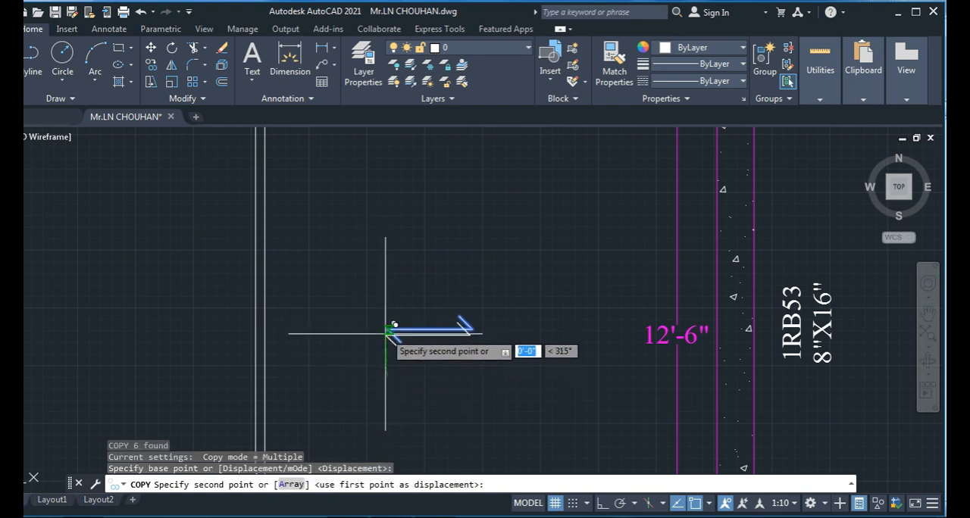
click(386, 369)
key(Escape)
key(Escape)
- Move the lower arrow symbol up onto the upper one, matching their outer corners
click(497, 353)
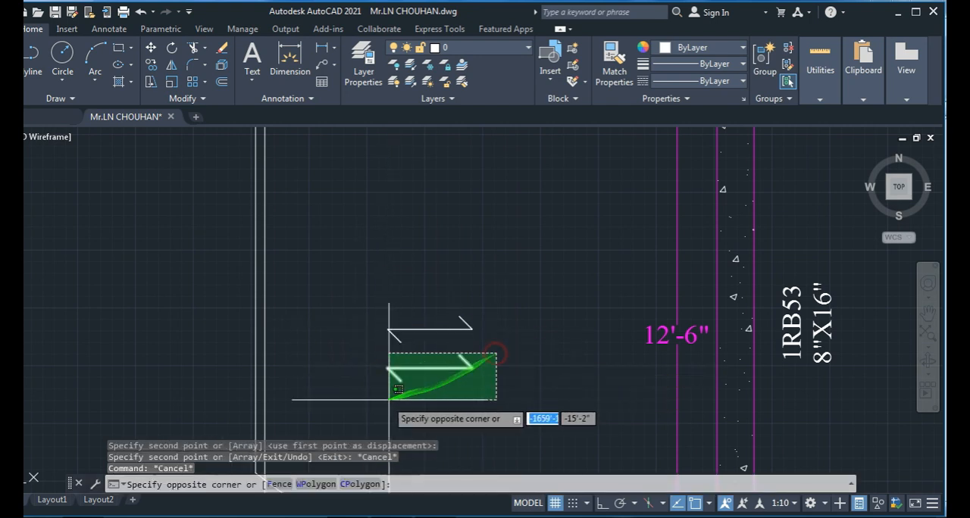
click(354, 405)
text(m)
key(Return)
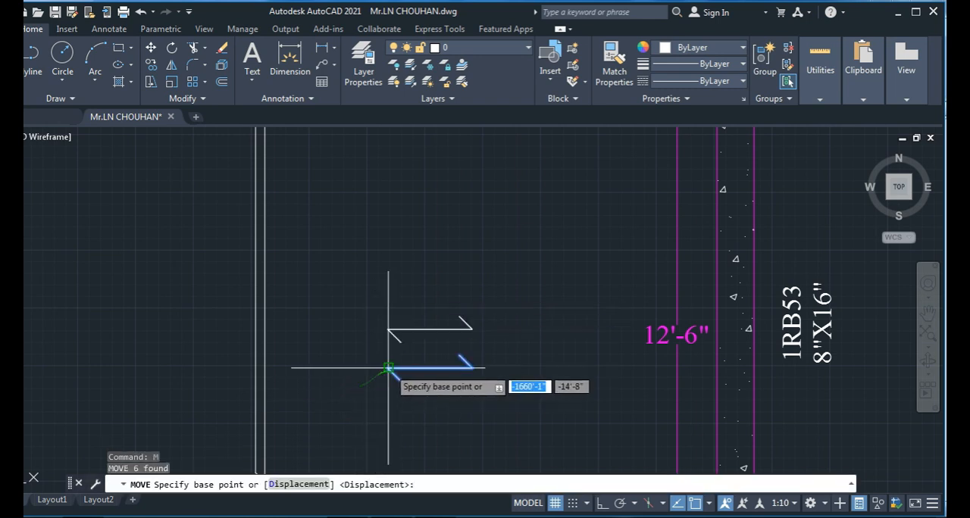
click(388, 367)
click(388, 330)
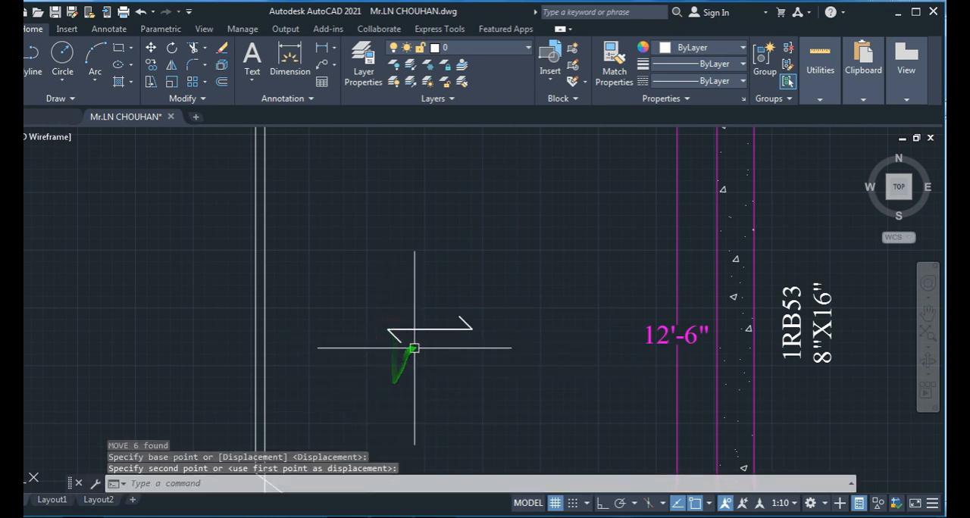
- Rotate one set of the three overlapping arrow lines to vertical about the shaft's midpoint, forming a crossed two-way symbol
click(401, 329)
click(399, 340)
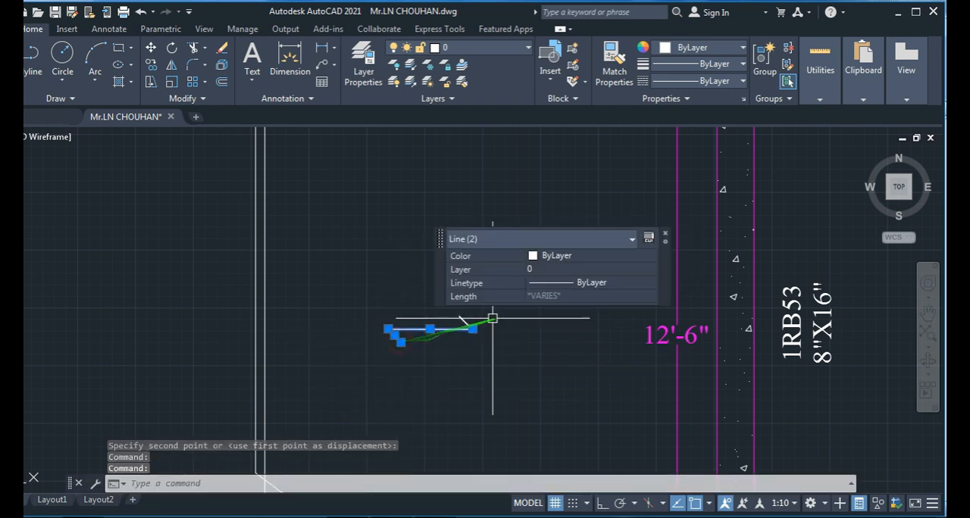
click(459, 317)
text(Ro)
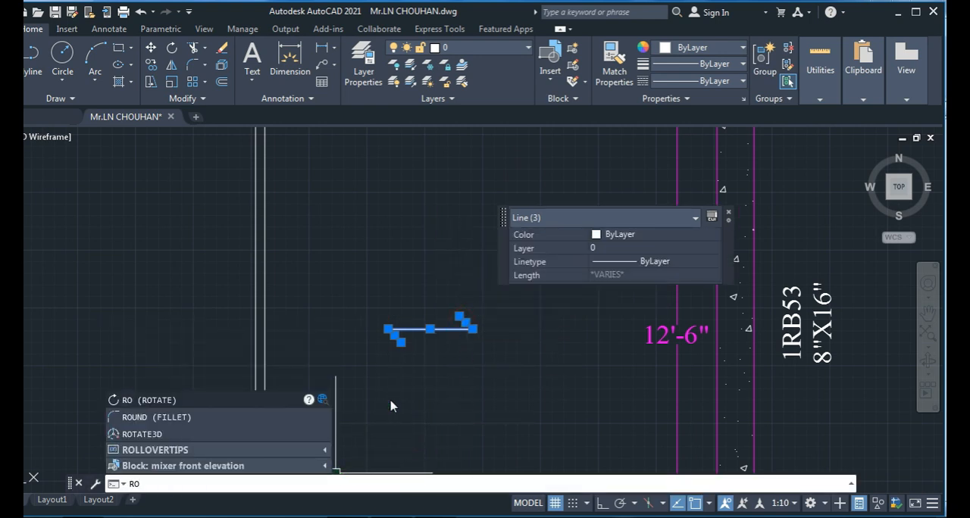
key(Return)
click(430, 329)
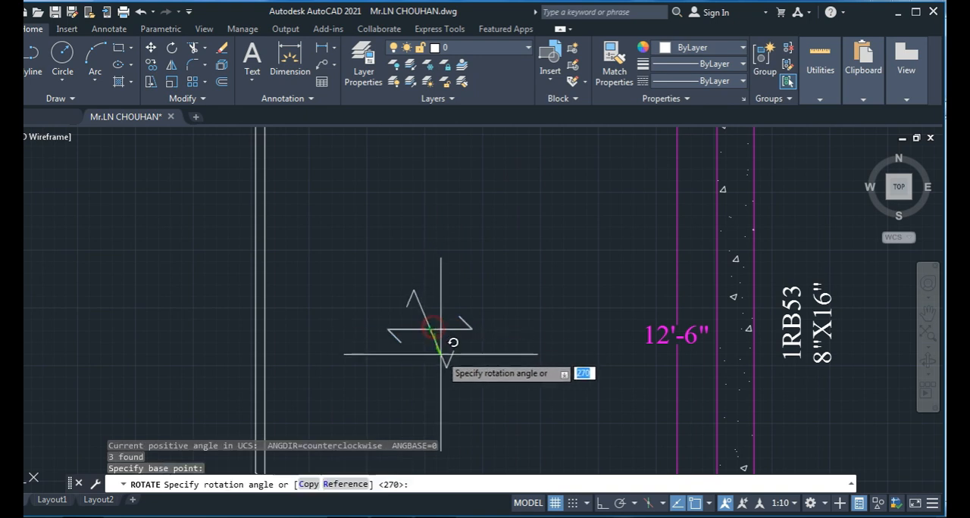
scroll(439, 409, down, 3)
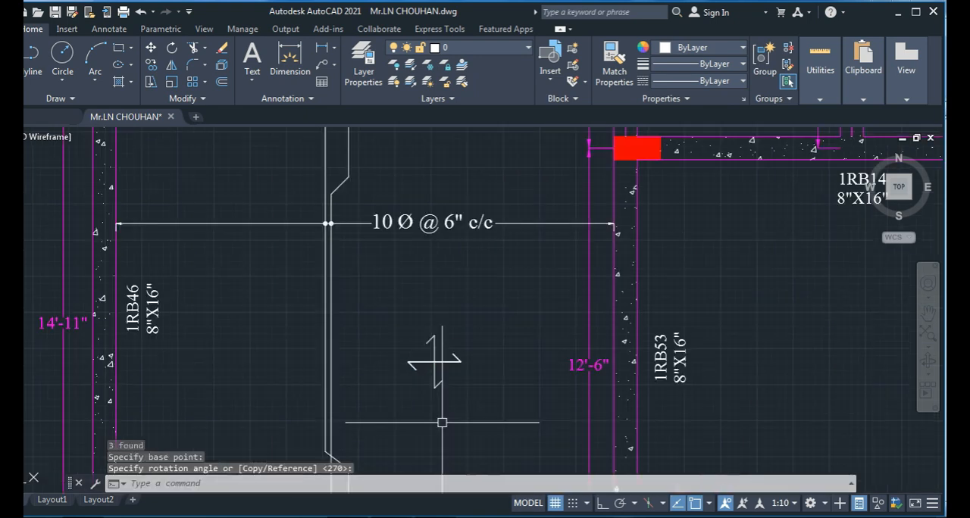
key(Escape)
key(Escape)
key(Escape)
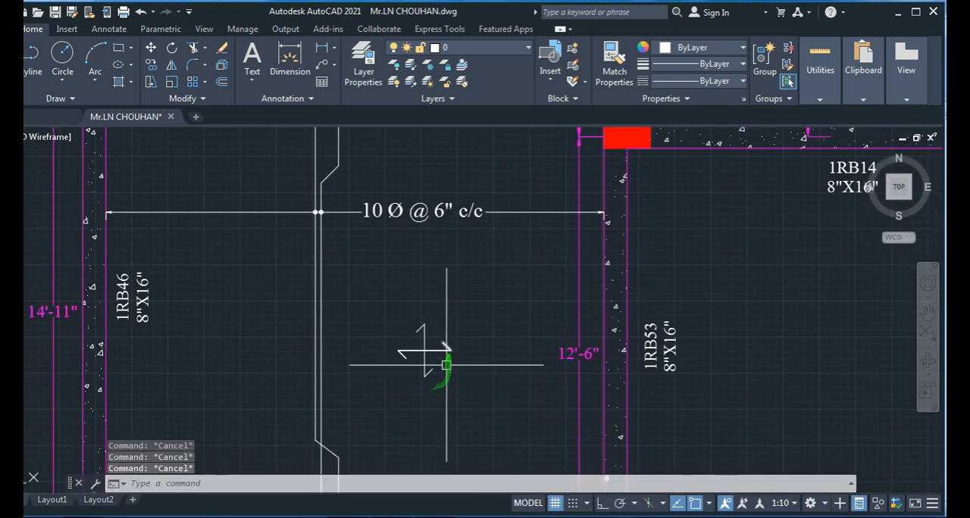
- Add the multiline text S1 above the crossed arrow symbol with a 5" text height
click(252, 55)
click(413, 286)
click(434, 300)
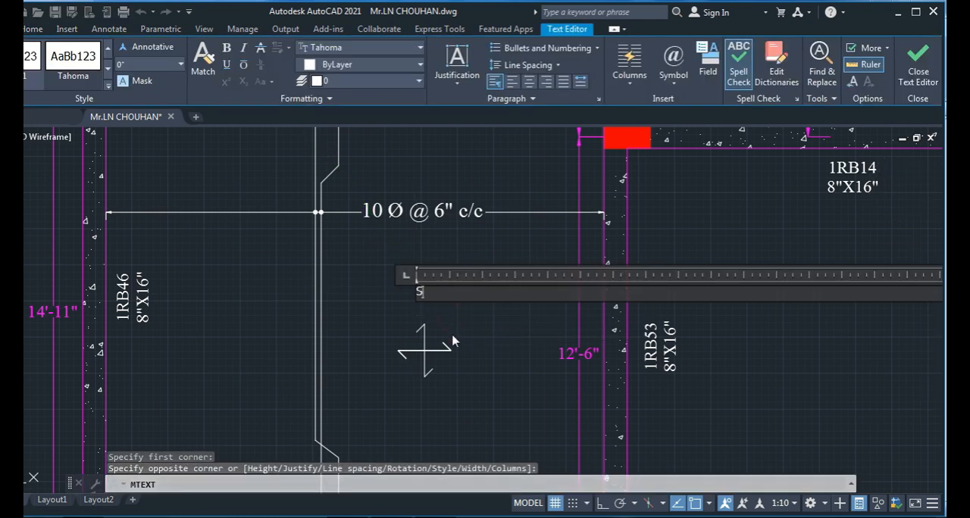
double_click(421, 291)
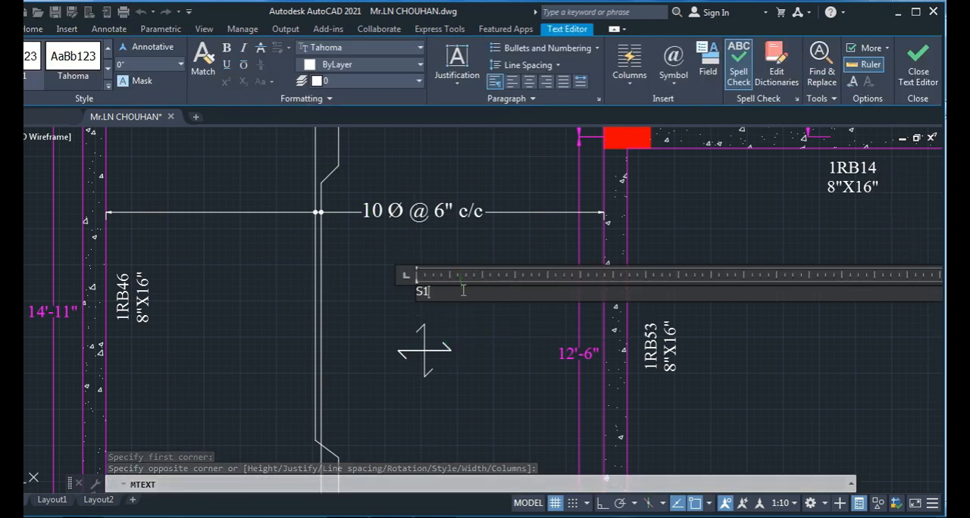
click(130, 64)
text(5')
key(Return)
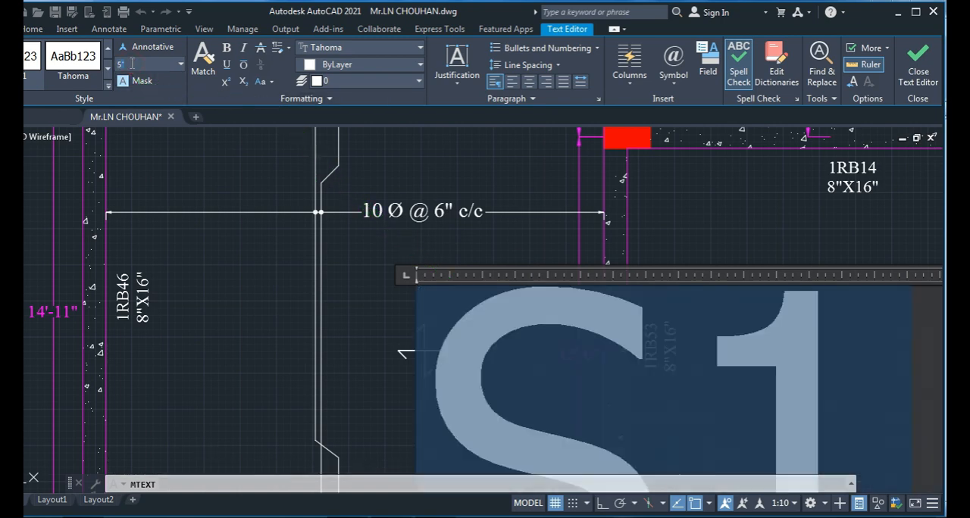
click(356, 350)
key(Escape)
key(Escape)
key(Escape)
scroll(341, 334, down, 5)
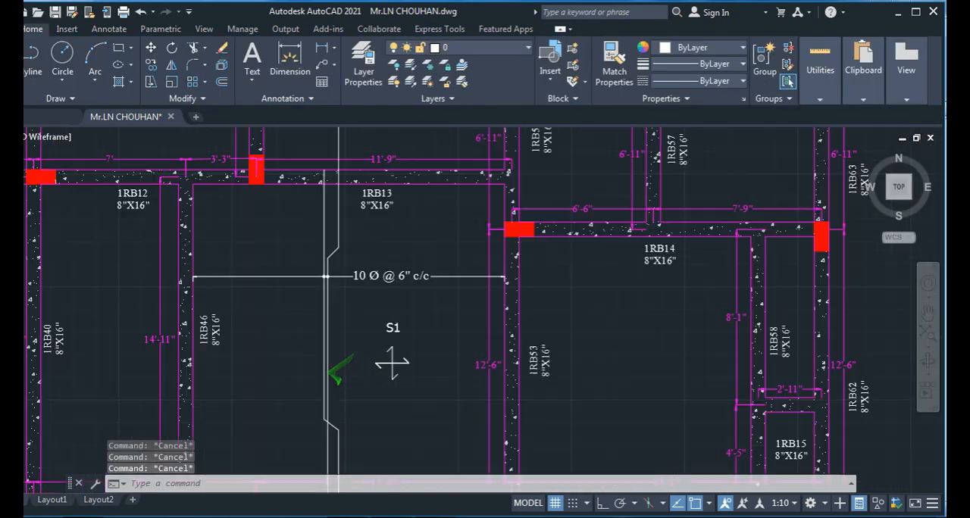
- Shift the S1 label slightly down toward the crossed arrows and increase its text height
scroll(345, 371, up, 3)
click(368, 324)
scroll(367, 323, up, 1)
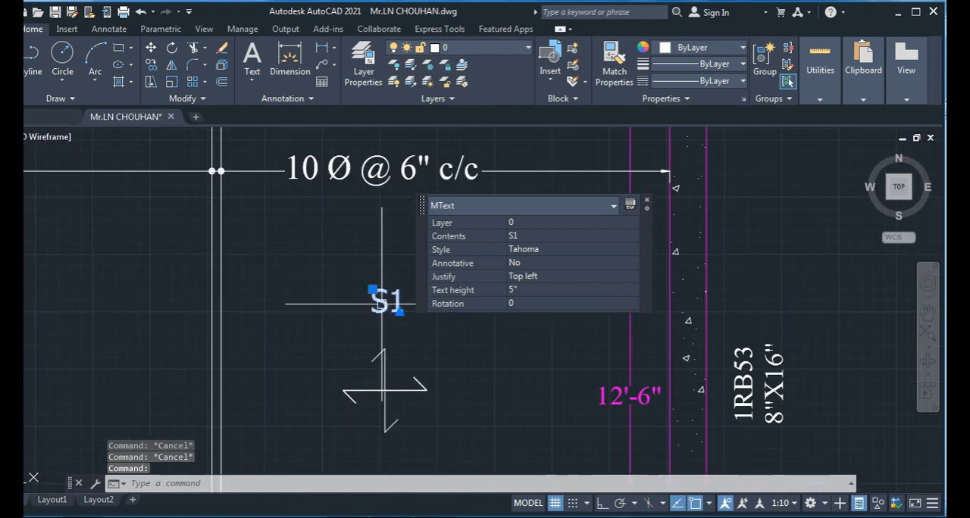
click(382, 315)
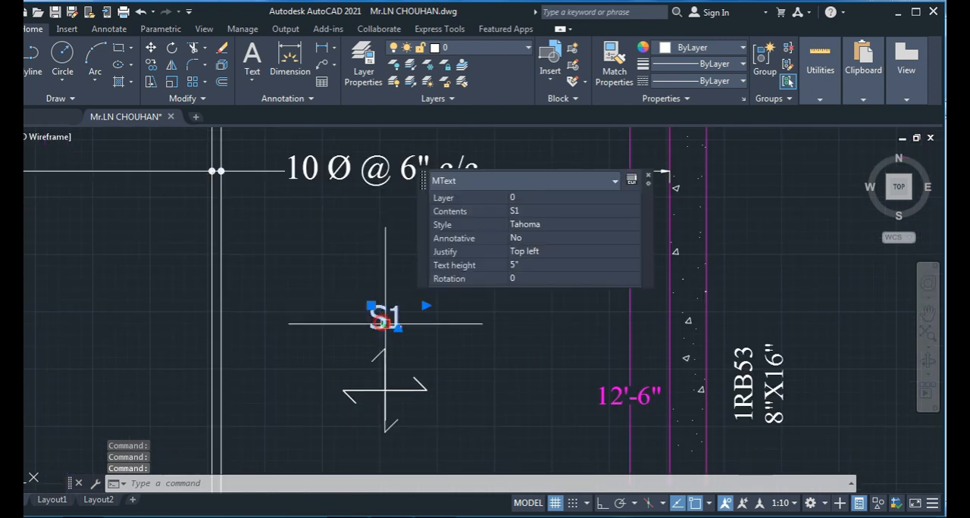
click(517, 264)
key(Return)
key(Escape)
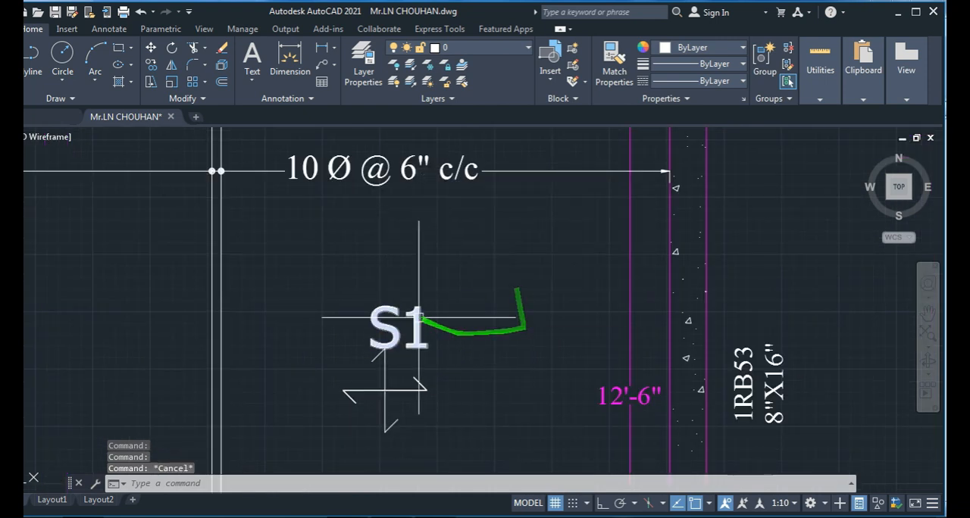
- Move the enlarged S1 label up so it sits clear above the crossed arrows
key(Escape)
click(402, 320)
key(Escape)
click(395, 332)
mouse_move(392, 329)
mouse_down()
mouse_move(374, 317)
mouse_move(384, 310)
mouse_up()
scroll(428, 351, down, 6)
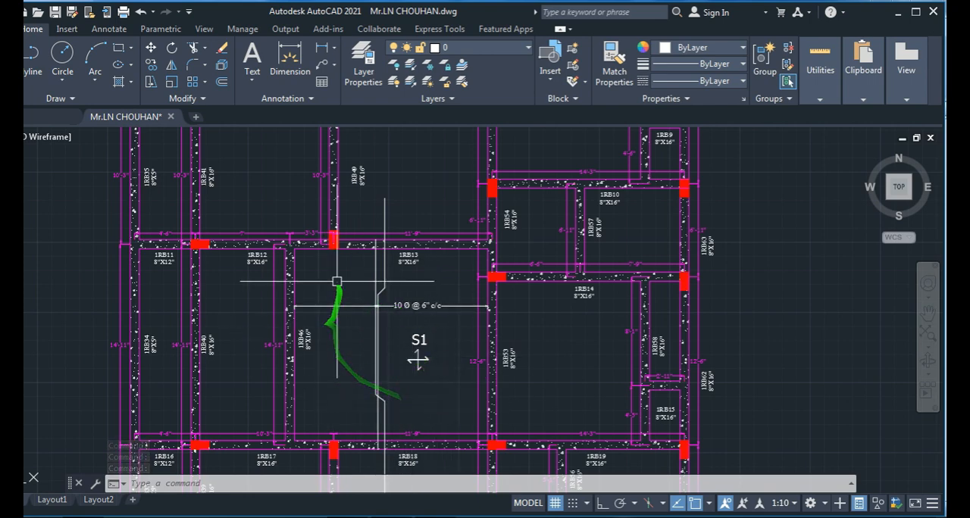
- Dimension the vertical distance from the upper bar bend to the lower face of beam 1RB13, placed beside the bar
scroll(393, 275, up, 2)
middle_drag(391, 275, 344, 281)
scroll(345, 281, up, 2)
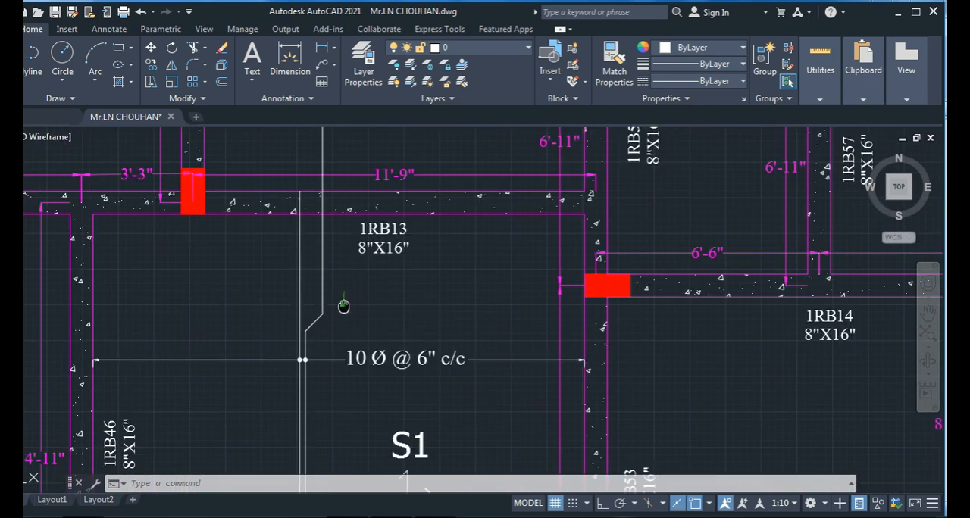
click(281, 72)
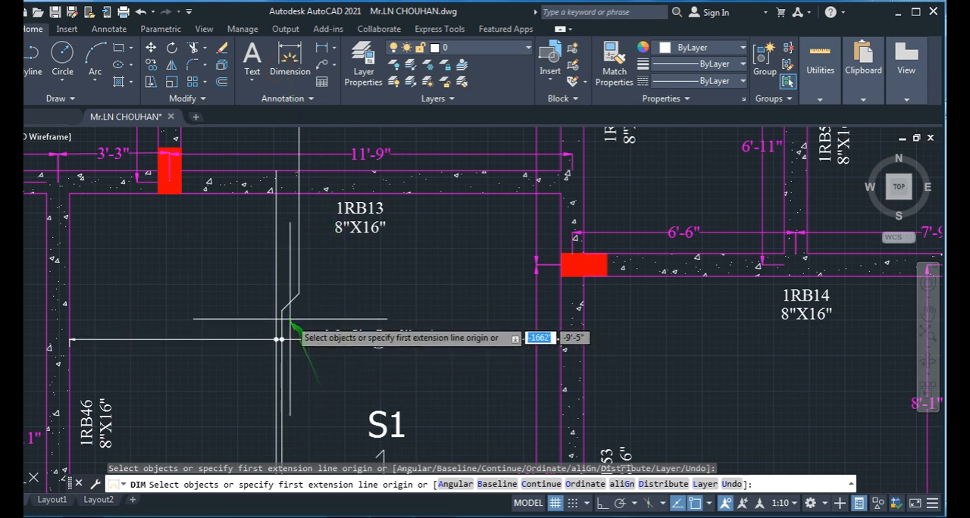
click(280, 311)
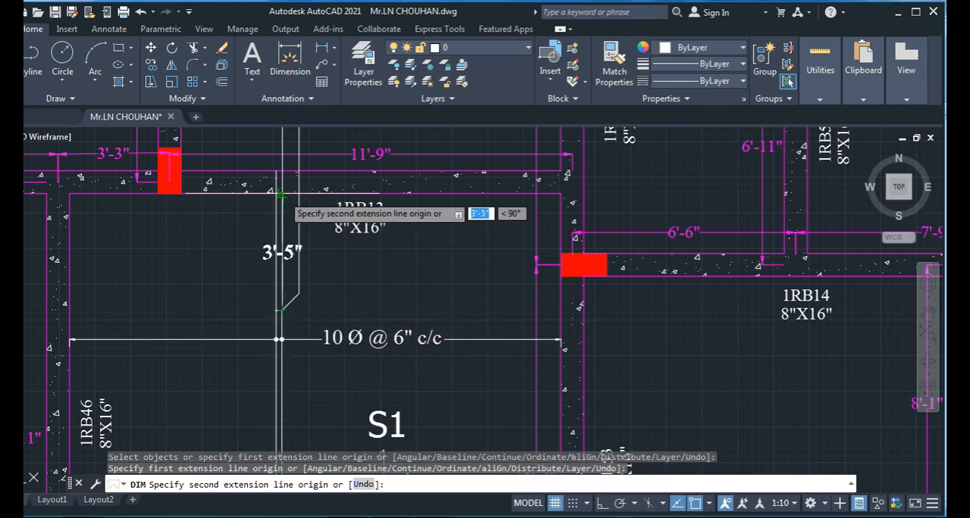
click(281, 195)
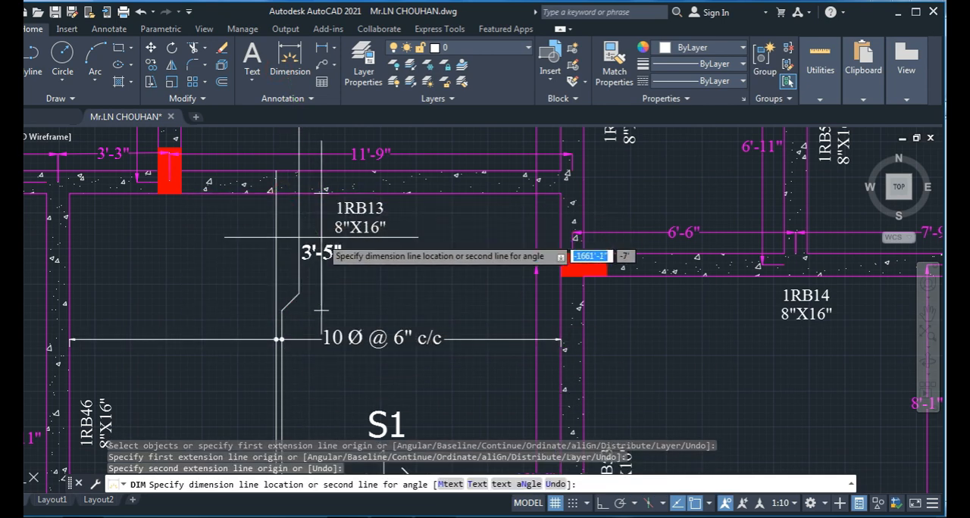
click(319, 238)
- Dimension the distance from the lower bar bend to the upper face of beam 1RB18, placed beside the bar
scroll(351, 263, down, 2)
middle_drag(379, 400, 371, 198)
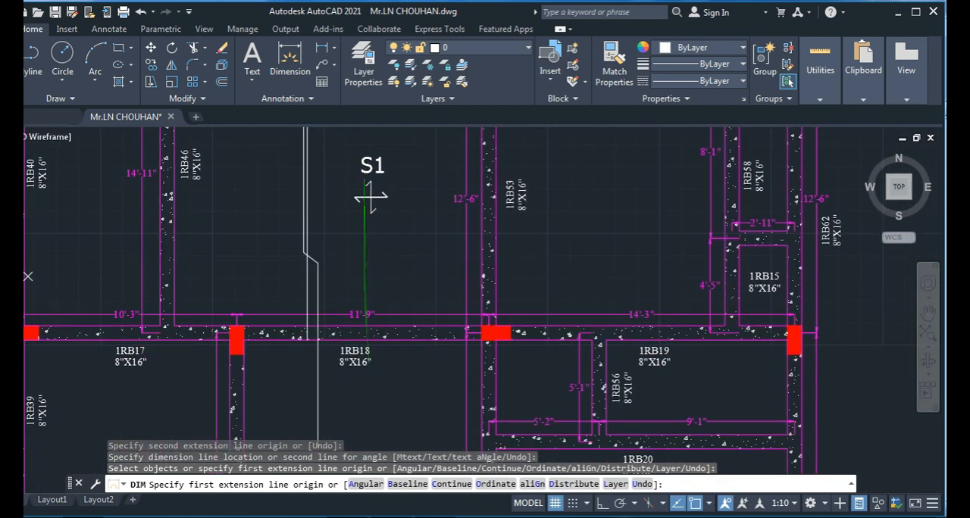
scroll(338, 311, up, 4)
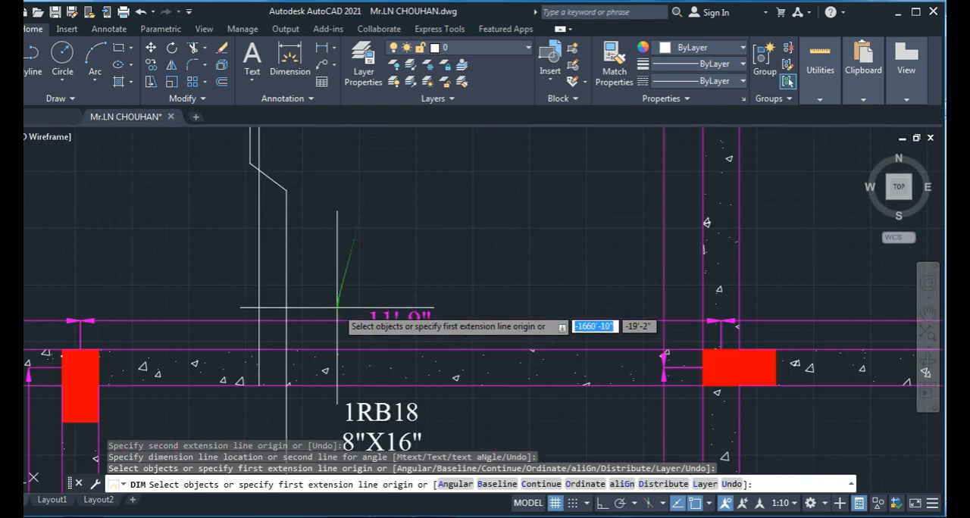
click(251, 163)
click(242, 354)
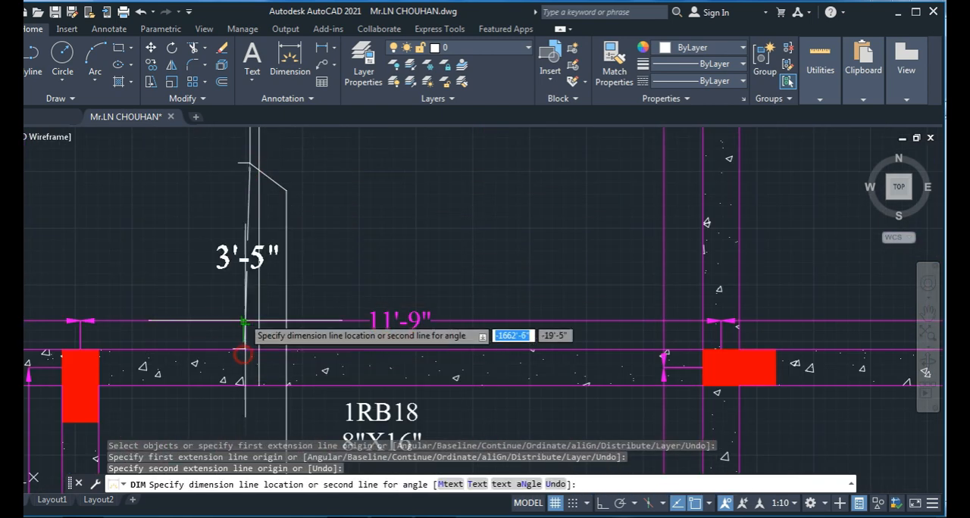
click(330, 260)
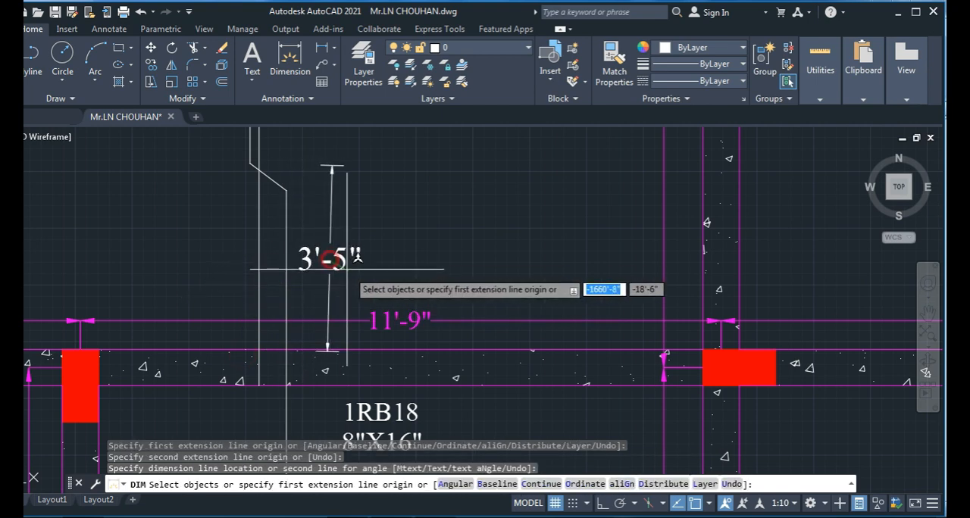
- Dimension the bar's extension above beam 1RB13, from the beam's upper face to the bar's upper end
scroll(352, 271, down, 6)
middle_drag(372, 239, 332, 396)
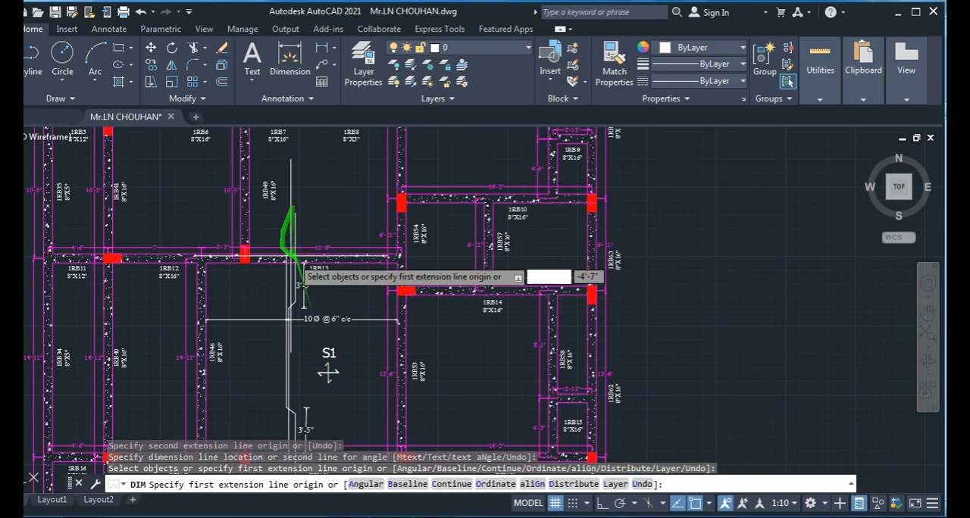
scroll(302, 285, up, 6)
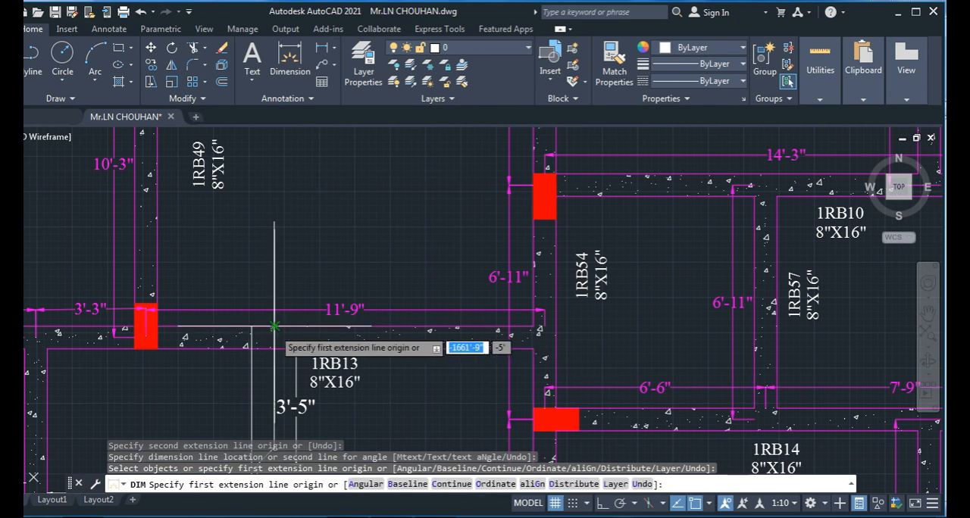
click(274, 326)
click(275, 222)
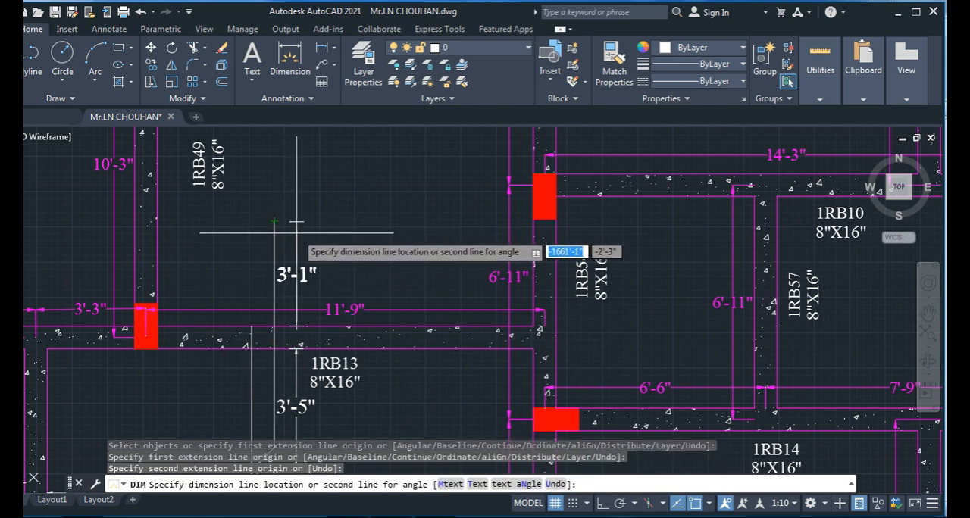
click(282, 250)
- Dimension the bar's extension below beam 1RB18, from the beam's lower face to the bar's lower end, placed beside the bar
scroll(351, 308, down, 4)
middle_drag(374, 360, 359, 142)
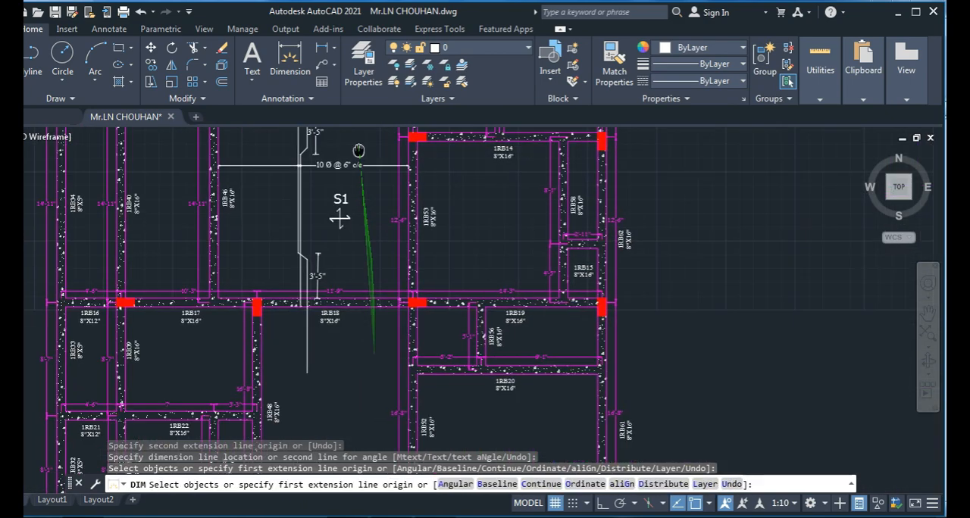
scroll(304, 331, up, 4)
middle_drag(338, 357, 354, 273)
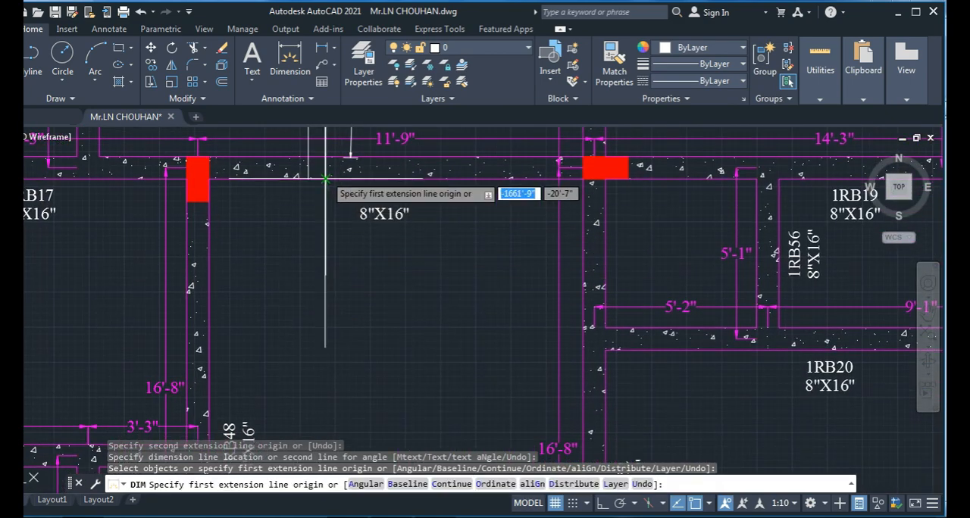
click(326, 180)
click(323, 348)
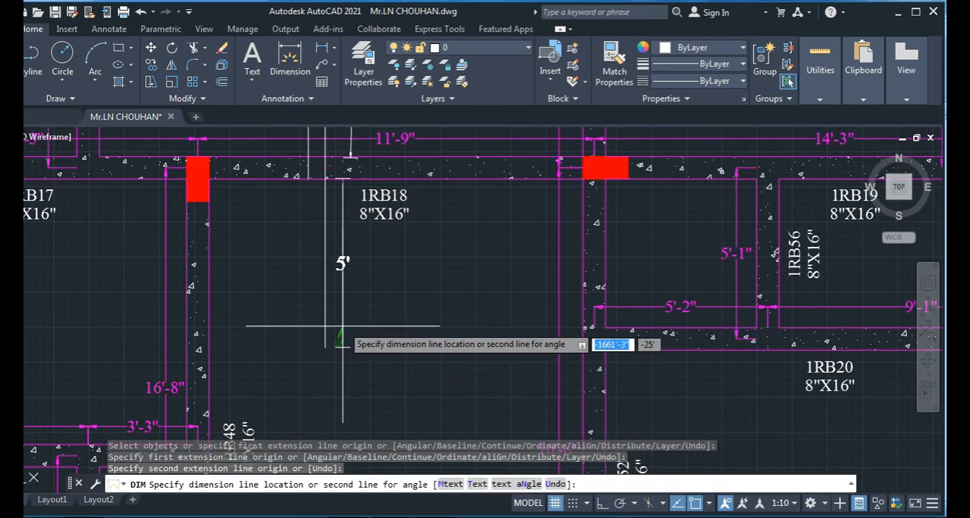
click(352, 339)
scroll(351, 327, down, 4)
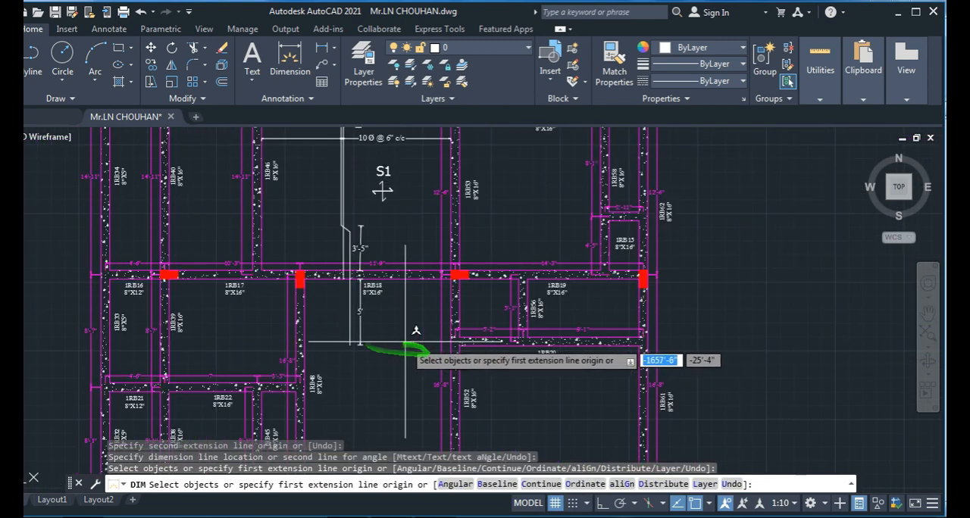
middle_drag(385, 342, 385, 396)
key(Escape)
key(Escape)
- Examine the S1 panel's bar detailing, spacing label and dimensions between beams 1RB13 and 1RB18 within the surrounding beam layout
middle_drag(361, 252, 348, 324)
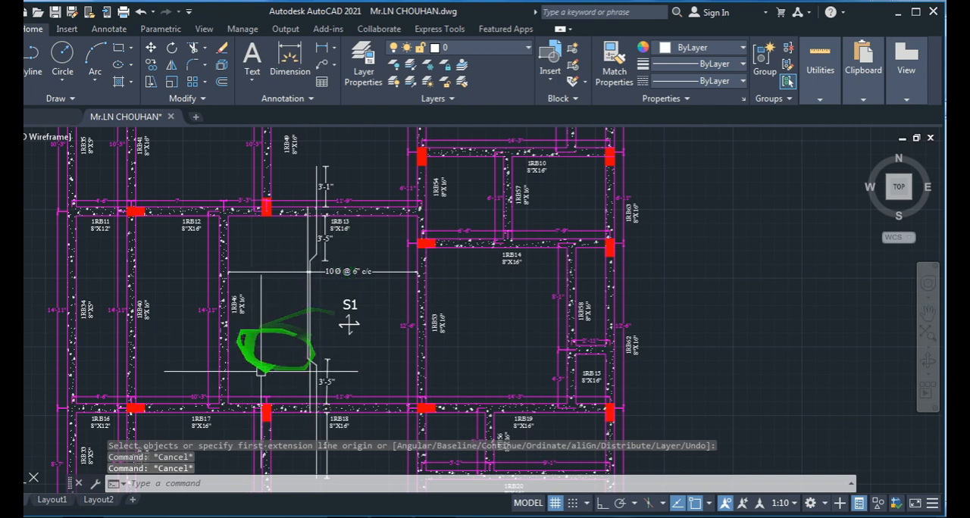
scroll(349, 324, up, 4)
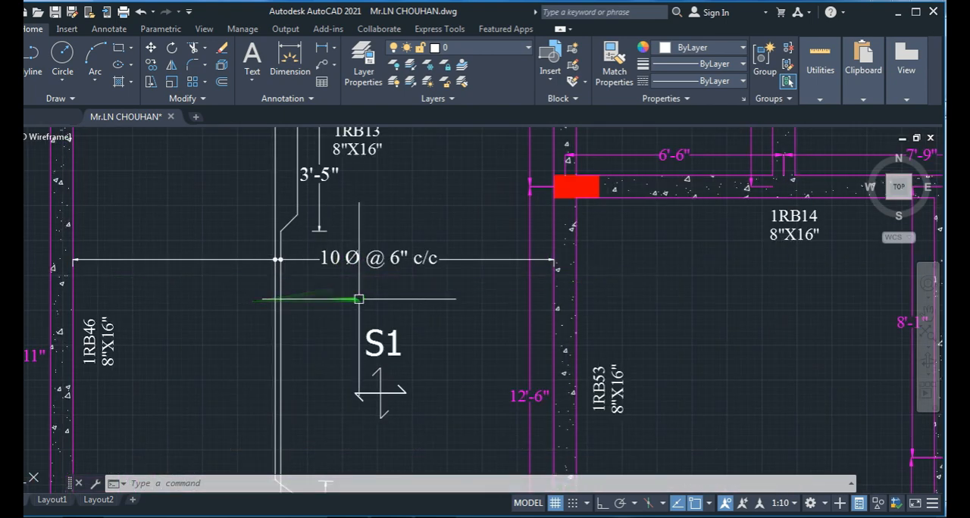
scroll(357, 297, down, 3)
scroll(279, 322, down, 2)
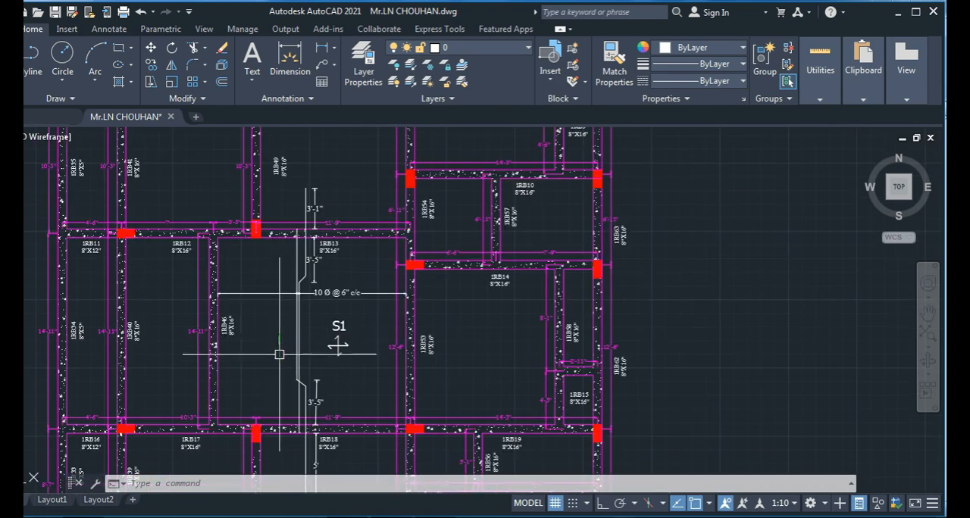
middle_drag(274, 347, 335, 281)
mouse_move(403, 426)
middle_down()
mouse_move(341, 173)
mouse_move(345, 123)
middle_up()
scroll(340, 379, down, 2)
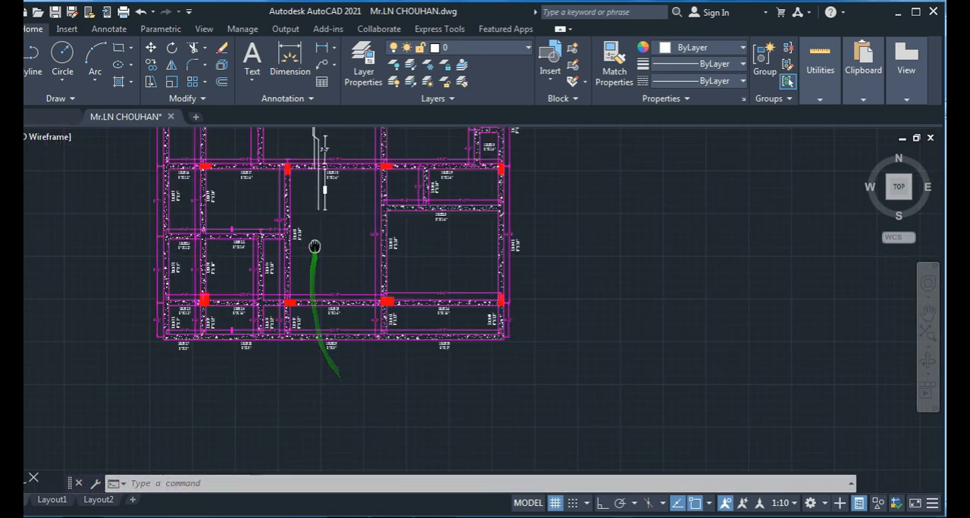
middle_drag(313, 247, 318, 363)
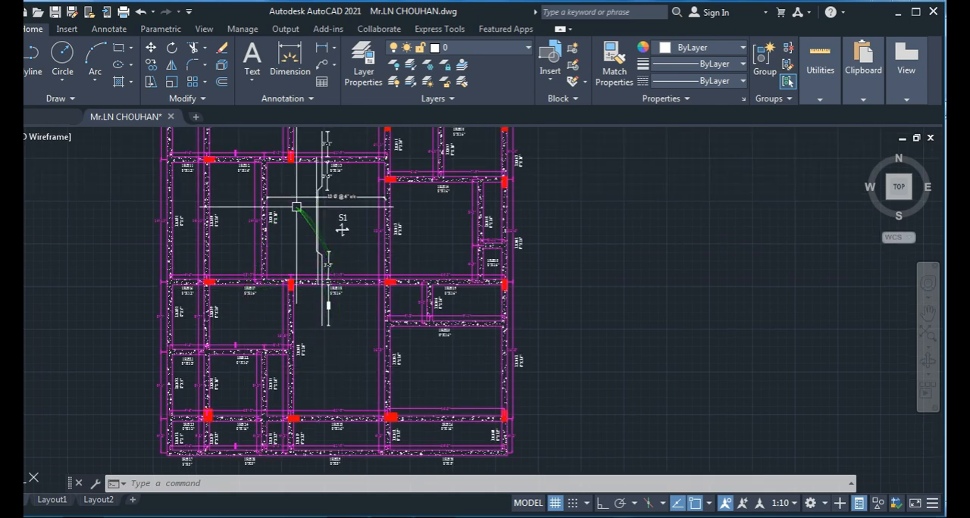
scroll(296, 204, up, 2)
middle_drag(292, 232, 273, 318)
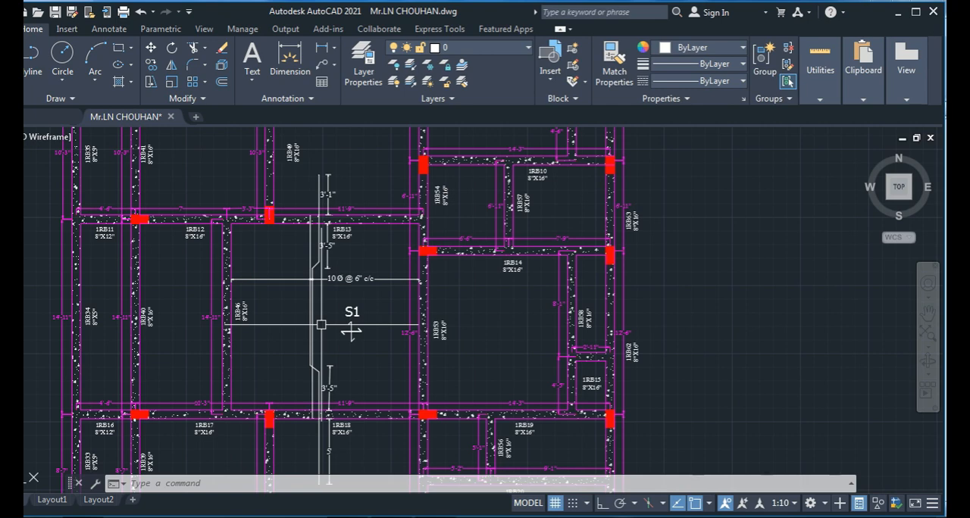
scroll(351, 332, down, 4)
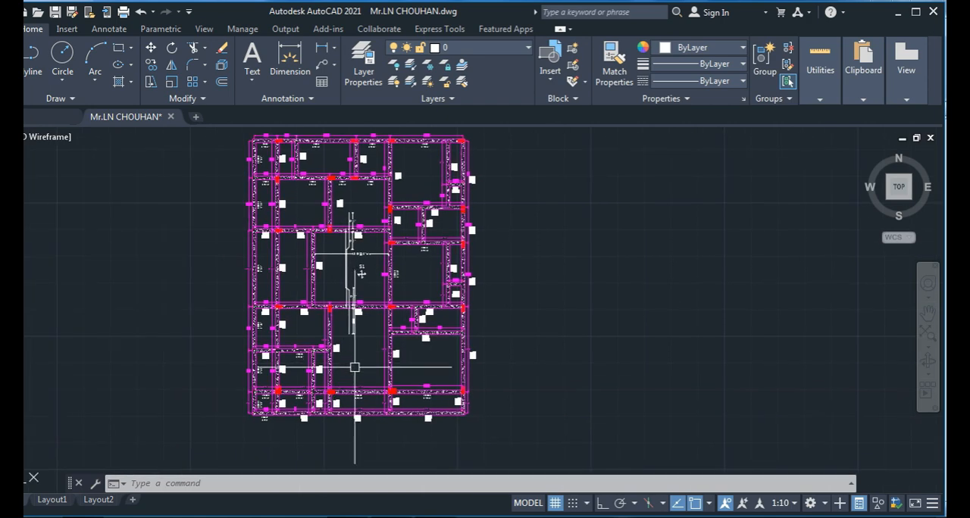
scroll(394, 311, up, 4)
scroll(377, 328, down, 2)
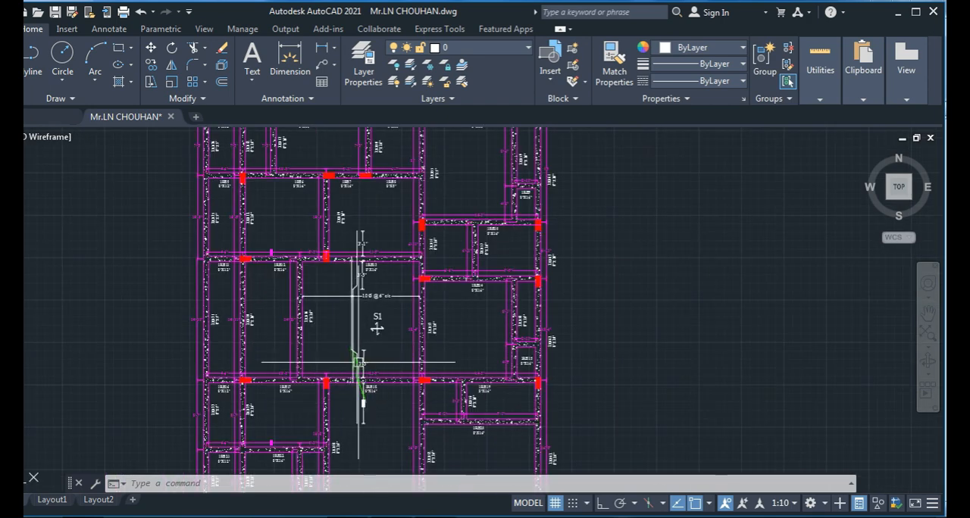